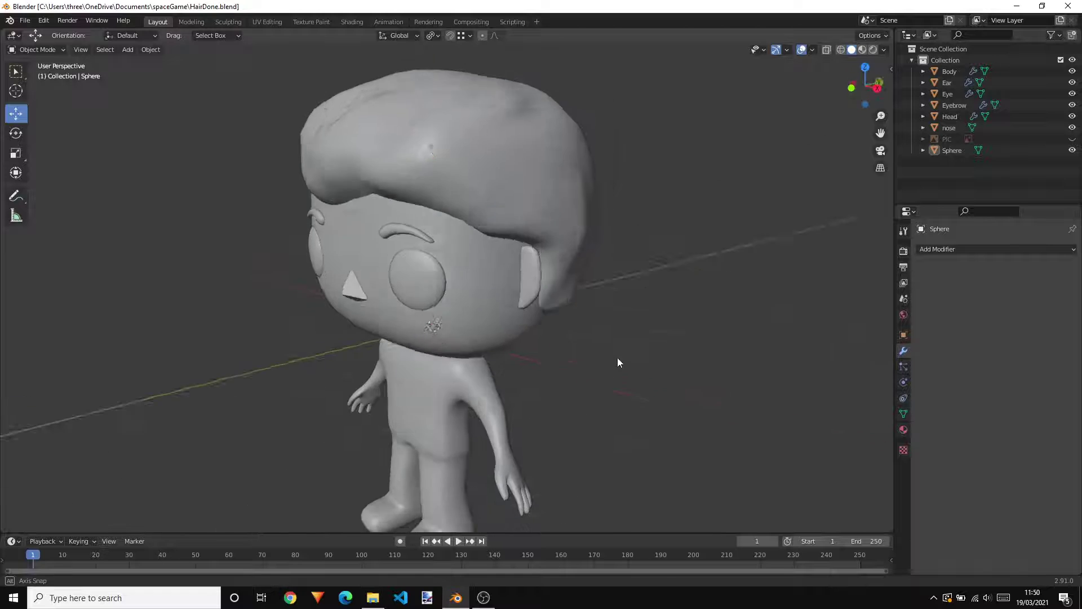
scroll(485, 373, up, 3)
middle_drag(484, 373, 712, 363)
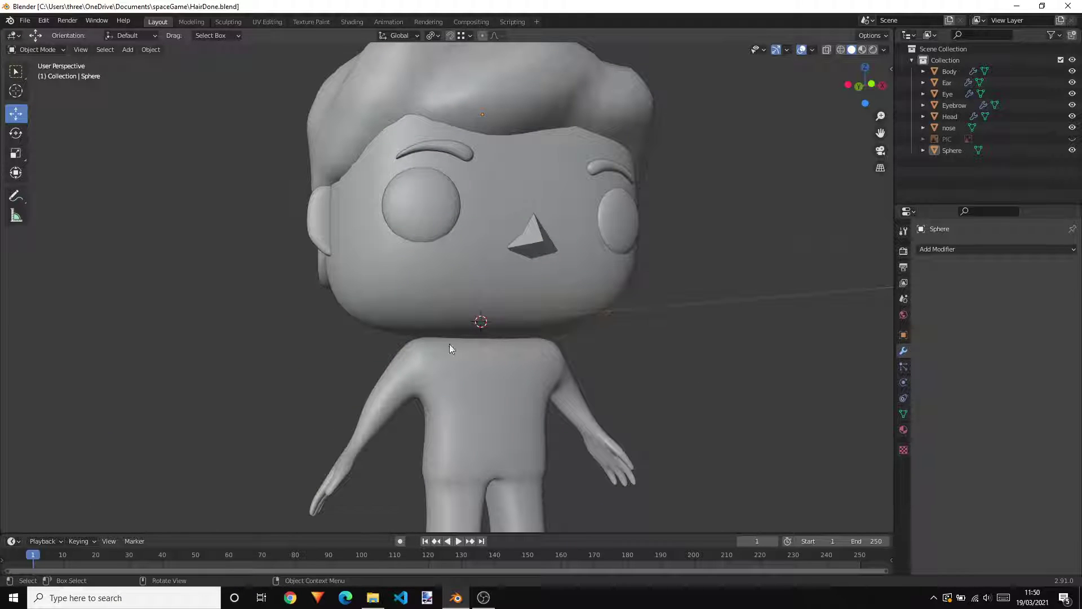
middle_drag(500, 361, 447, 359)
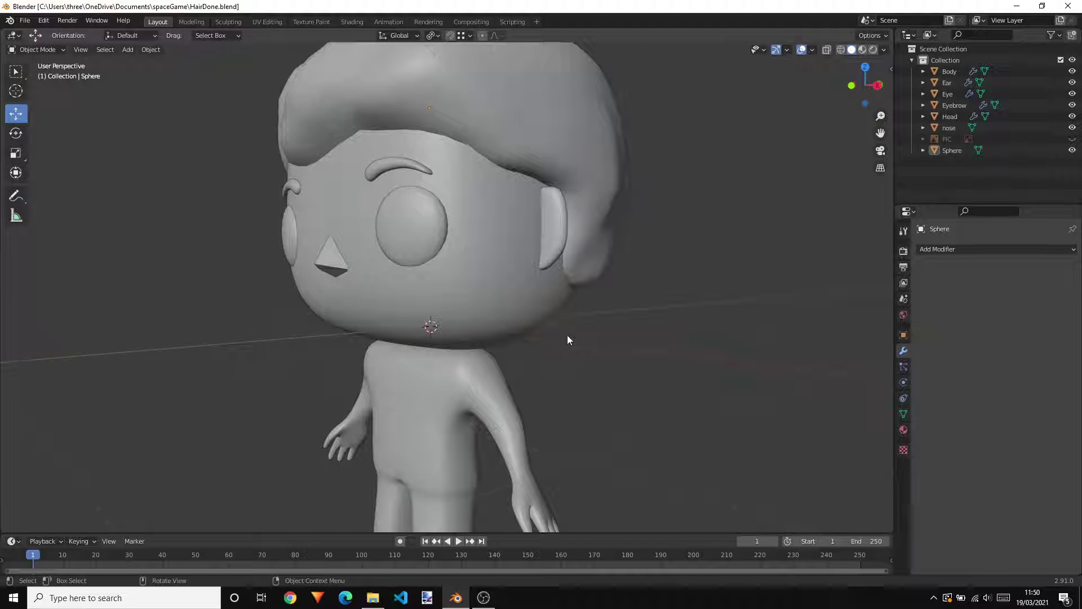
middle_drag(567, 339, 685, 350)
scroll(685, 350, up, 2)
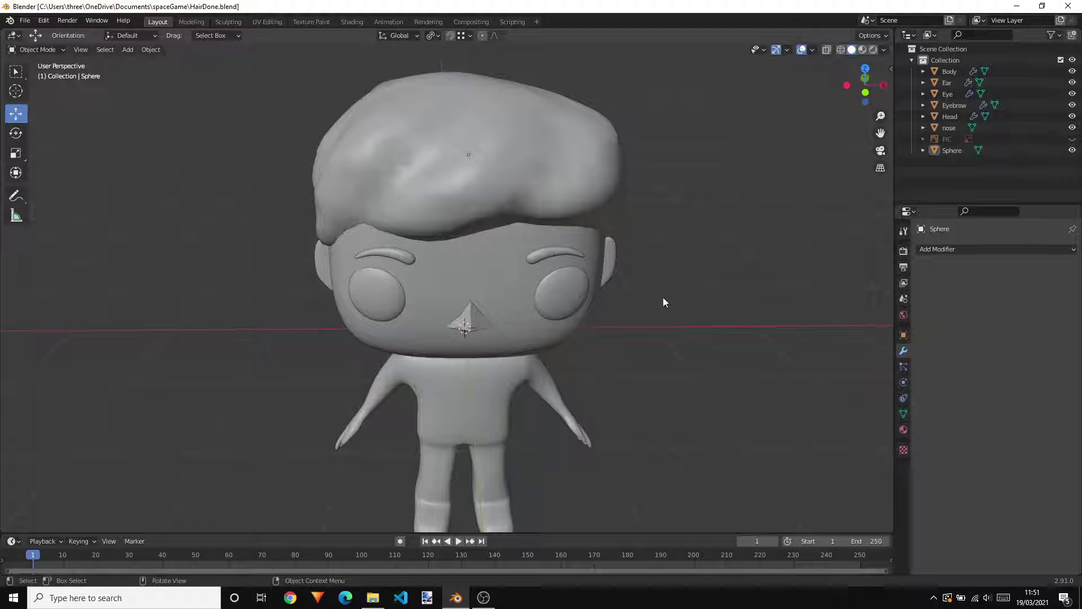
scroll(531, 216, down, 2)
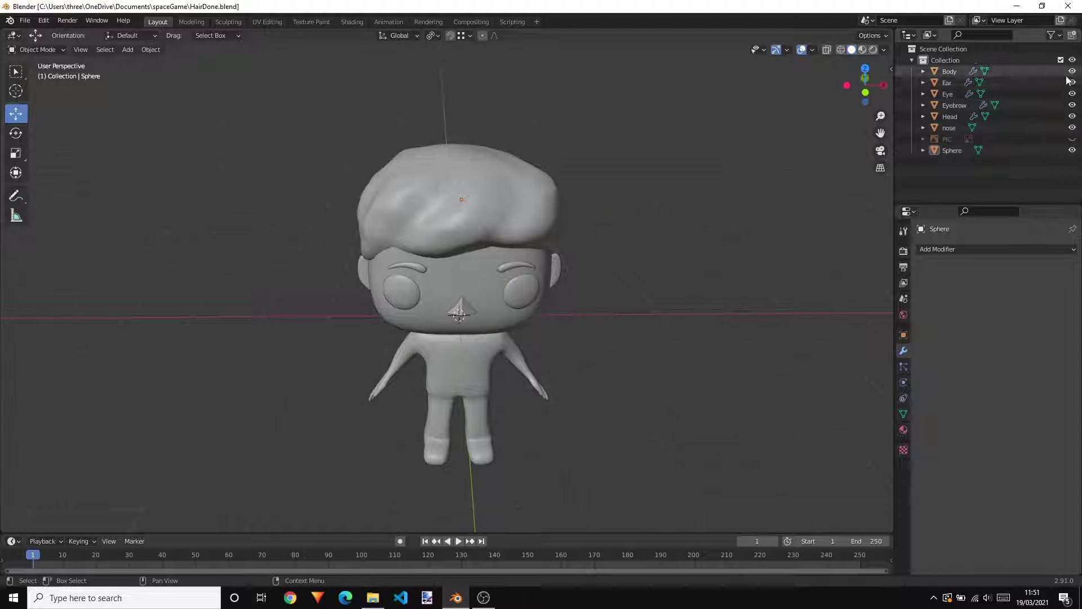
Hide every object except Body and open the body mesh in Edit Mode.
drag(1072, 82, 1072, 159)
scroll(637, 320, up, 3)
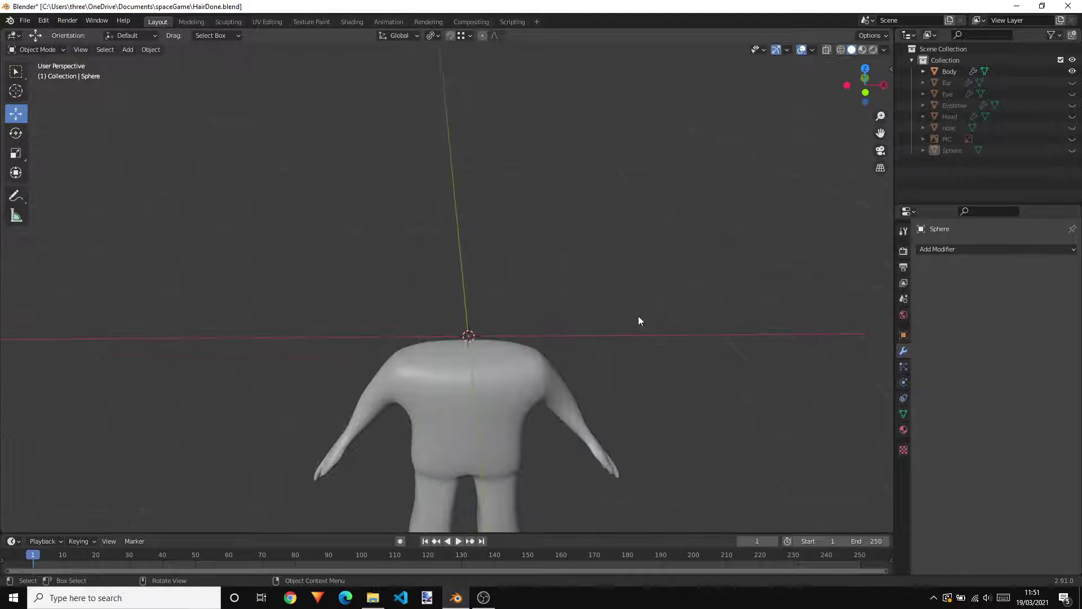
click(464, 398)
key(Tab)
middle_drag(464, 398, 594, 387)
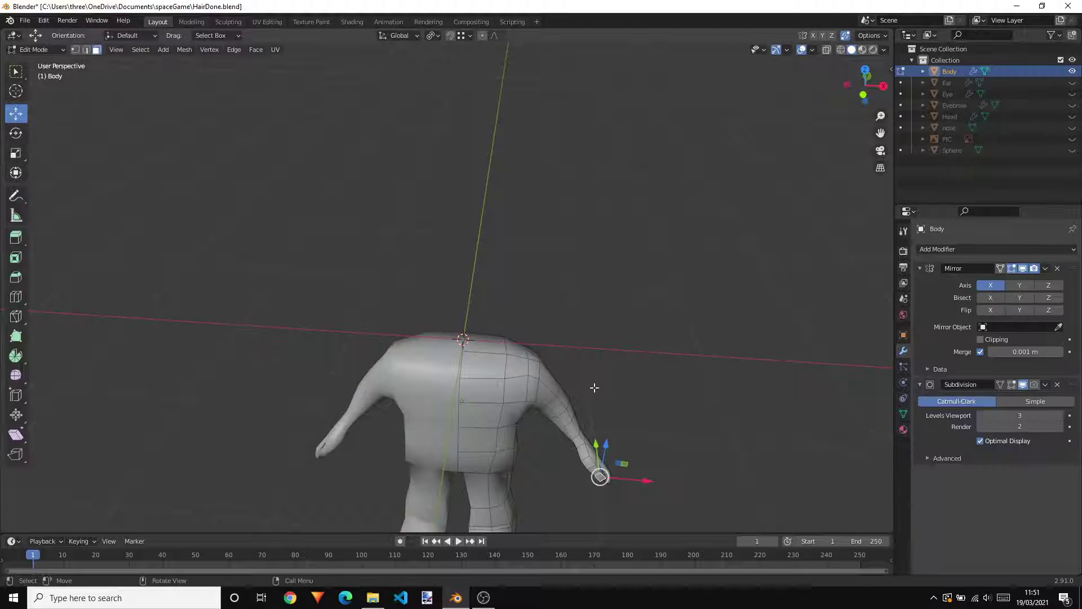
shift+middle_drag(662, 349, 553, 234)
Knife-cut a triangular half-neck outline across the two faces on top of the torso beside the centre line.
click(519, 253)
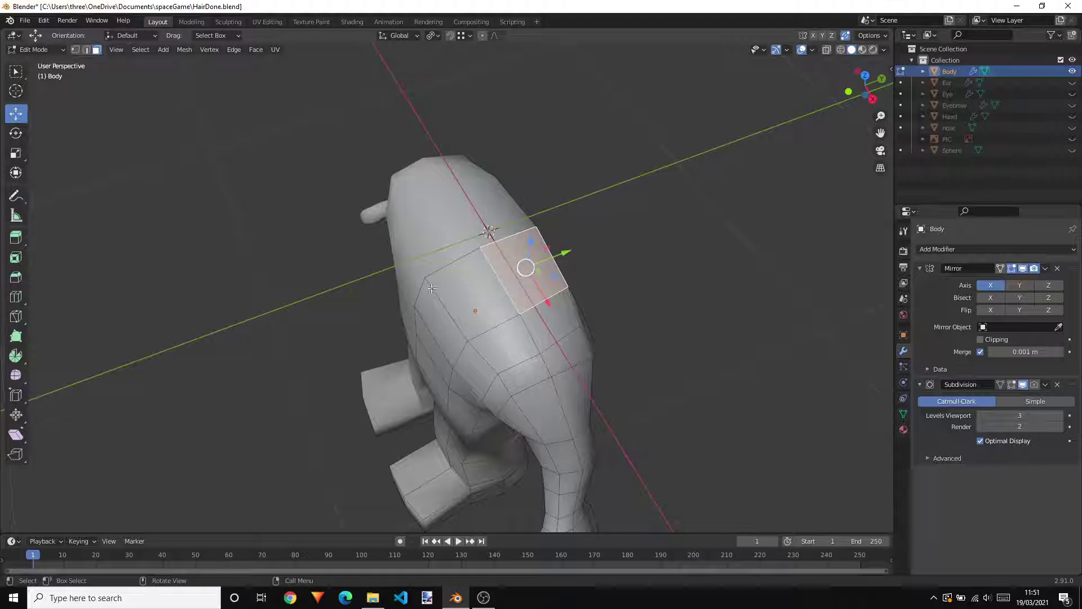
middle_drag(625, 274, 668, 177)
scroll(670, 175, up, 3)
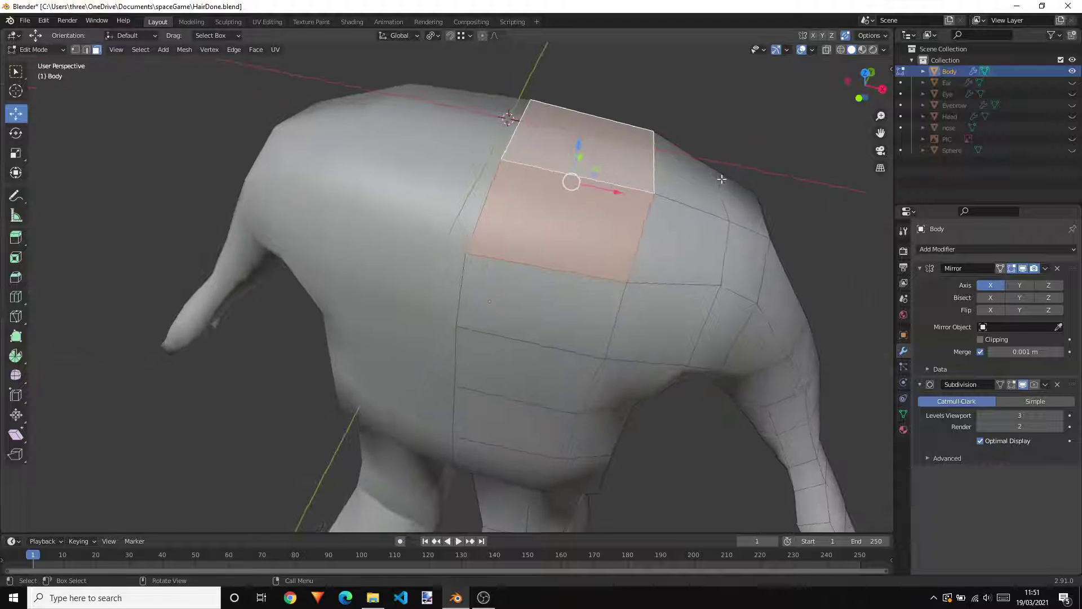
shift+middle_drag(749, 131, 677, 175)
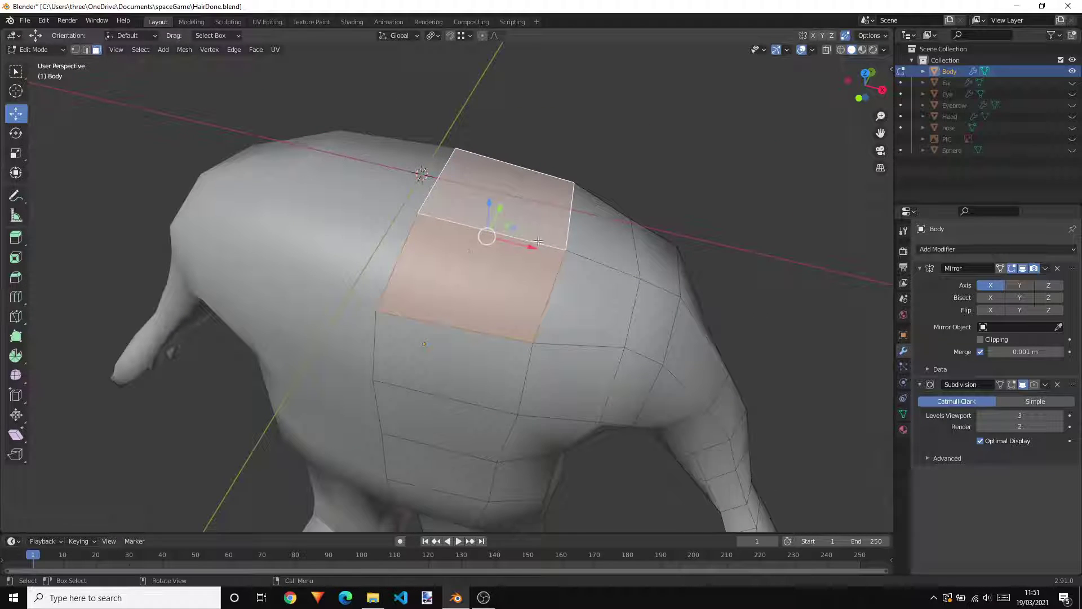
click(16, 319)
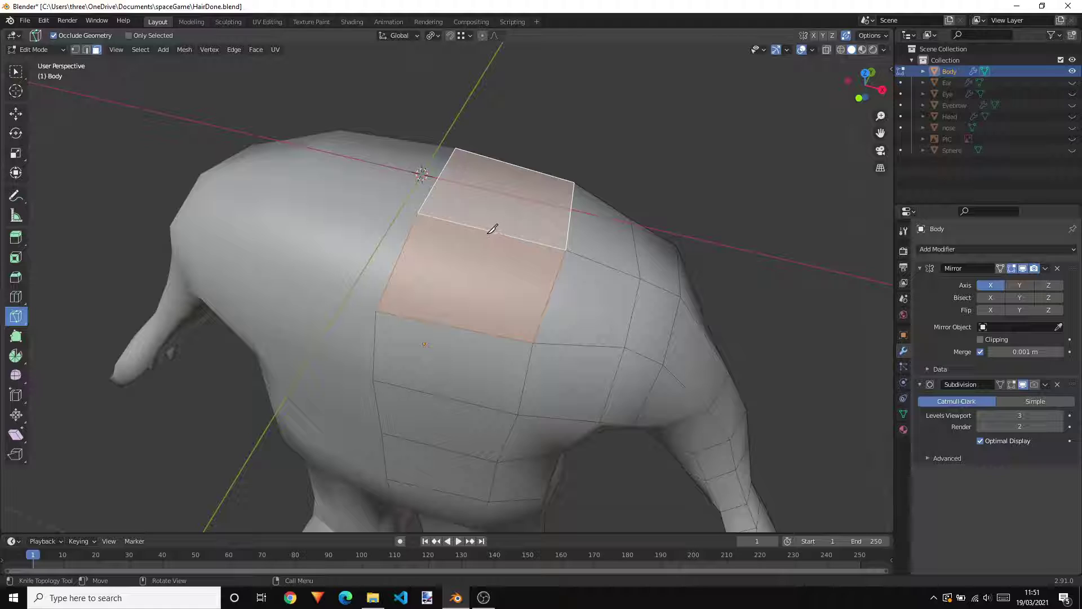
click(398, 260)
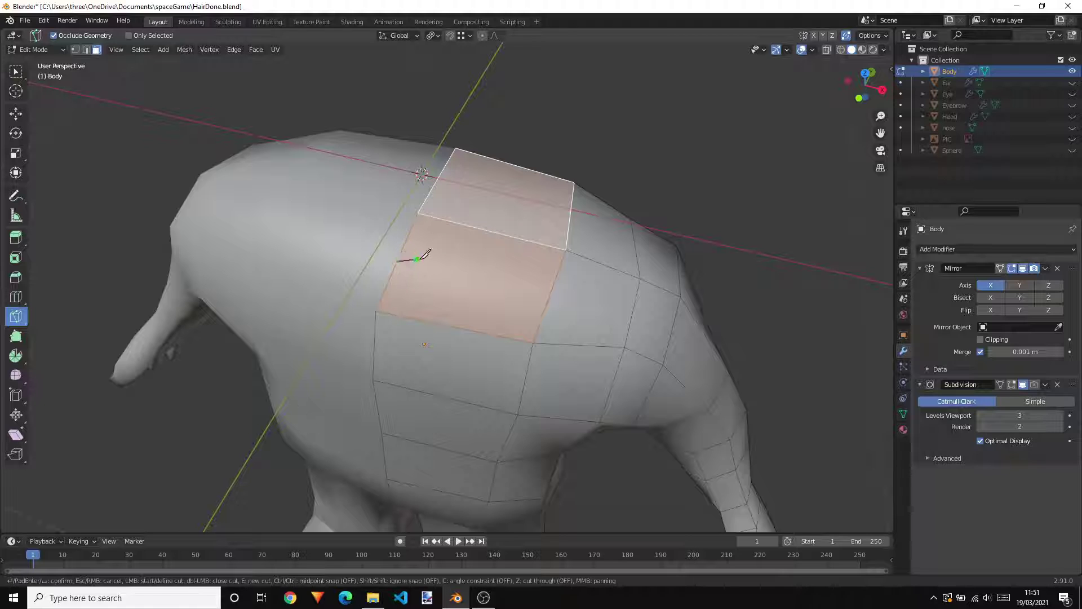
click(501, 232)
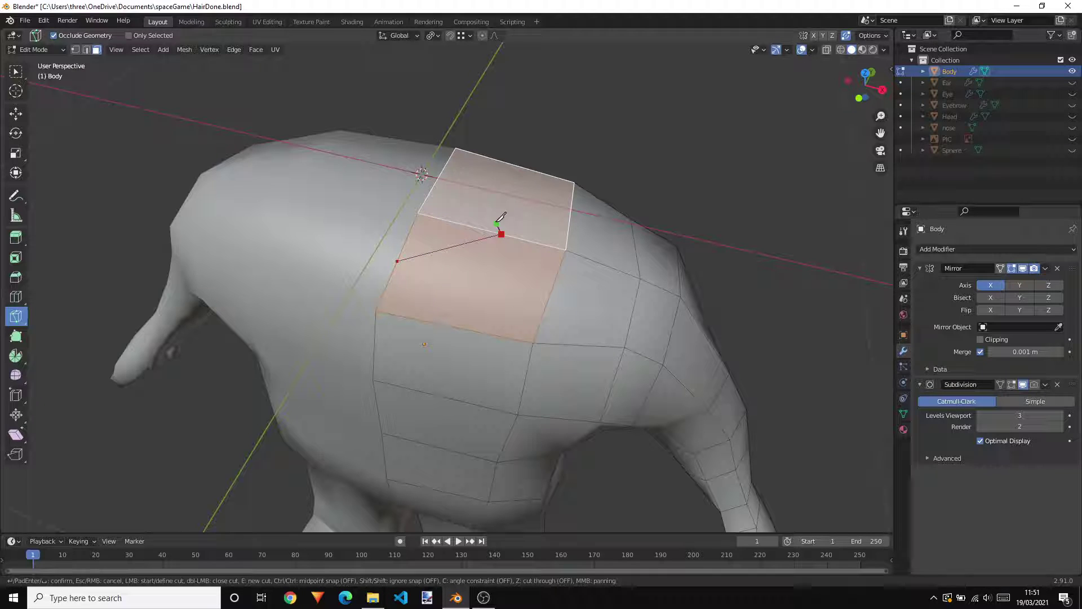
click(445, 169)
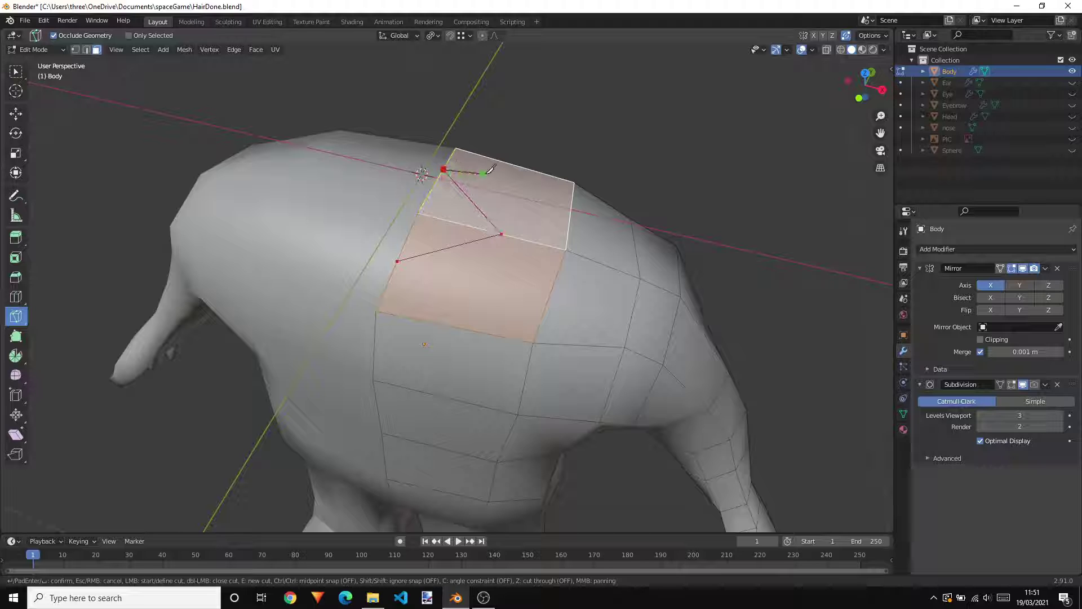
key(Return)
middle_drag(492, 168, 78, 136)
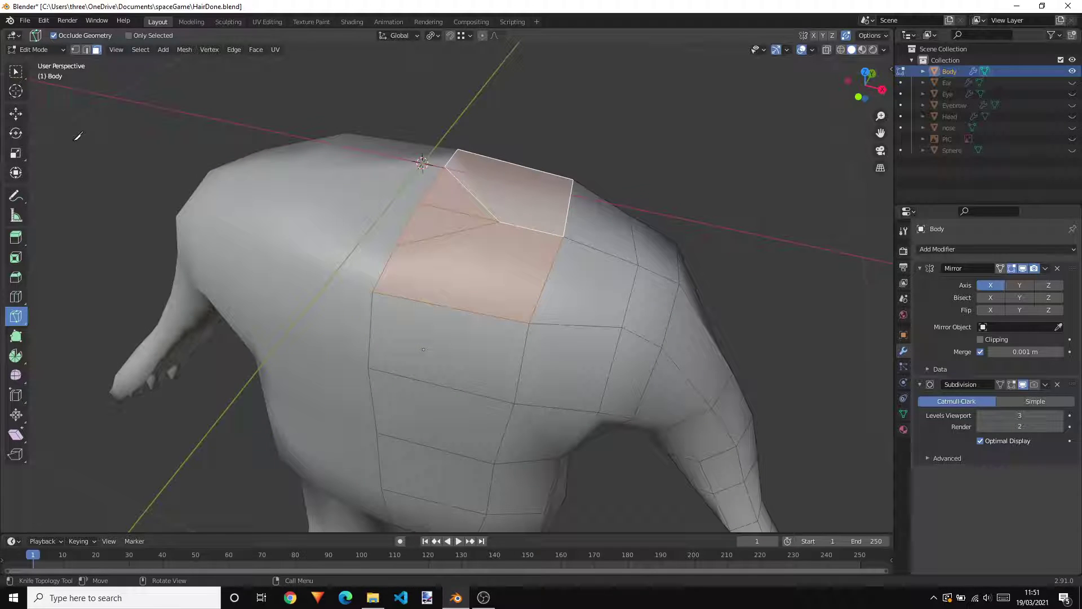
Select the two small triangular faces inside the neck outline and extrude them upward about 0.21 m.
click(16, 73)
click(457, 194)
shift+click(438, 226)
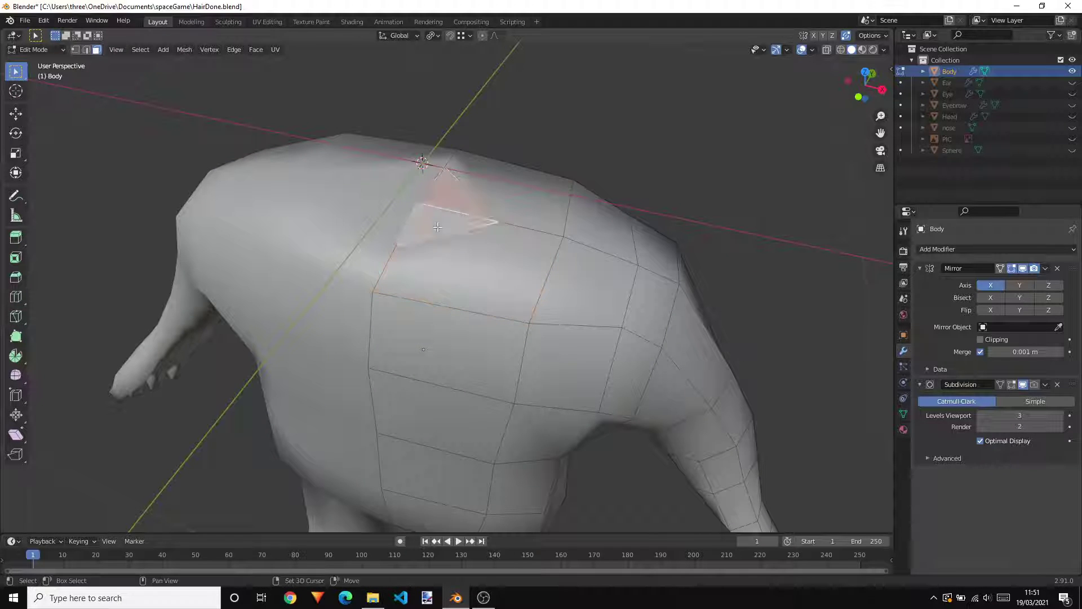
key(e)
click(489, 164)
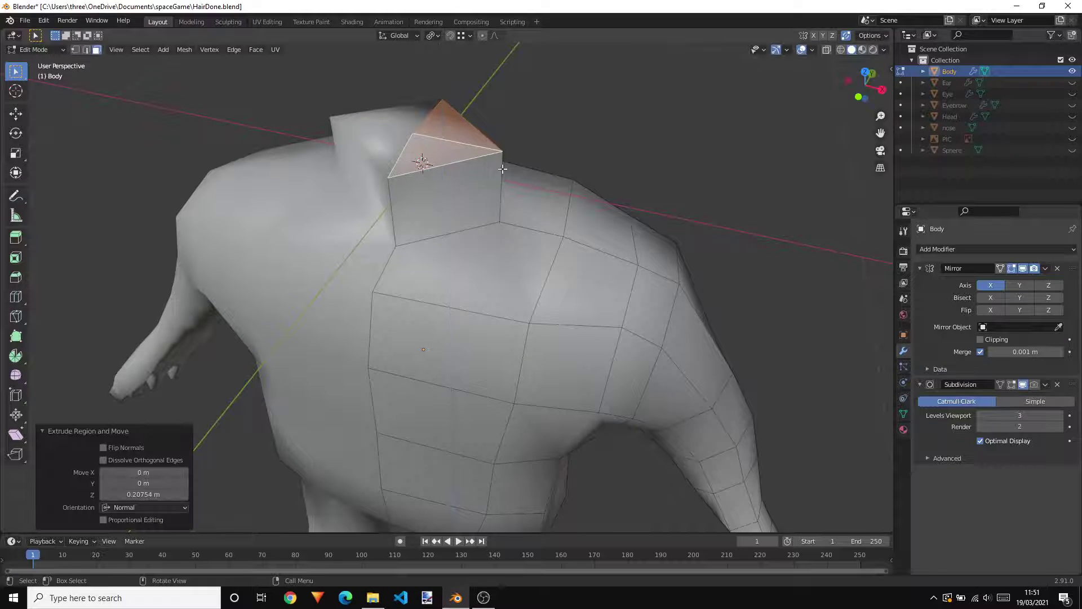
middle_drag(489, 164, 586, 197)
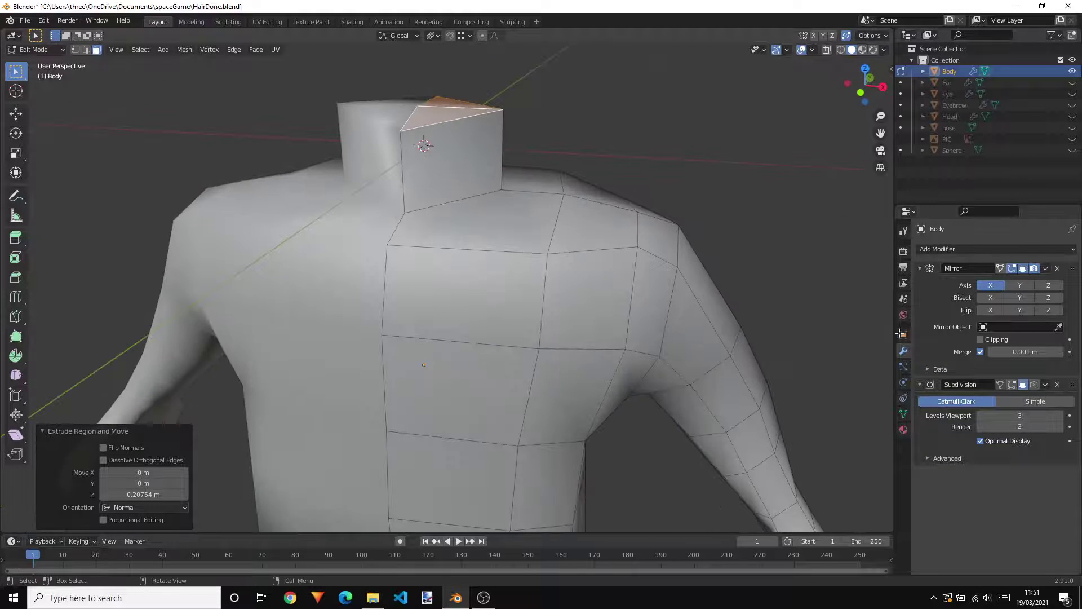
Show the Subdivision modifier's smoothing in Edit Mode and examine the front seam at the neck's base.
click(1014, 387)
middle_drag(683, 334, 699, 361)
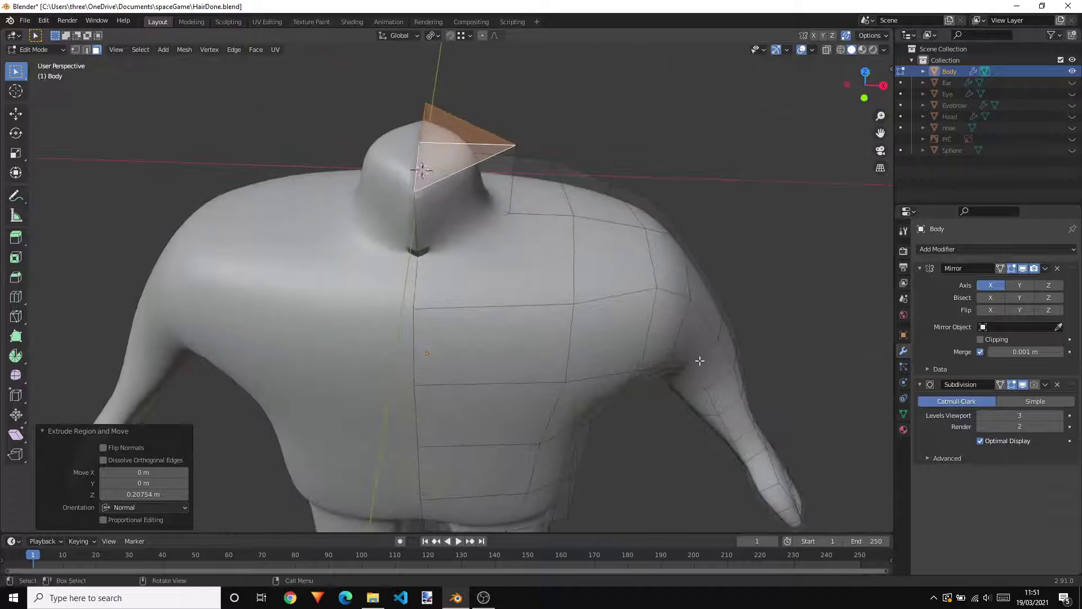
scroll(423, 241, up, 4)
key(Tab)
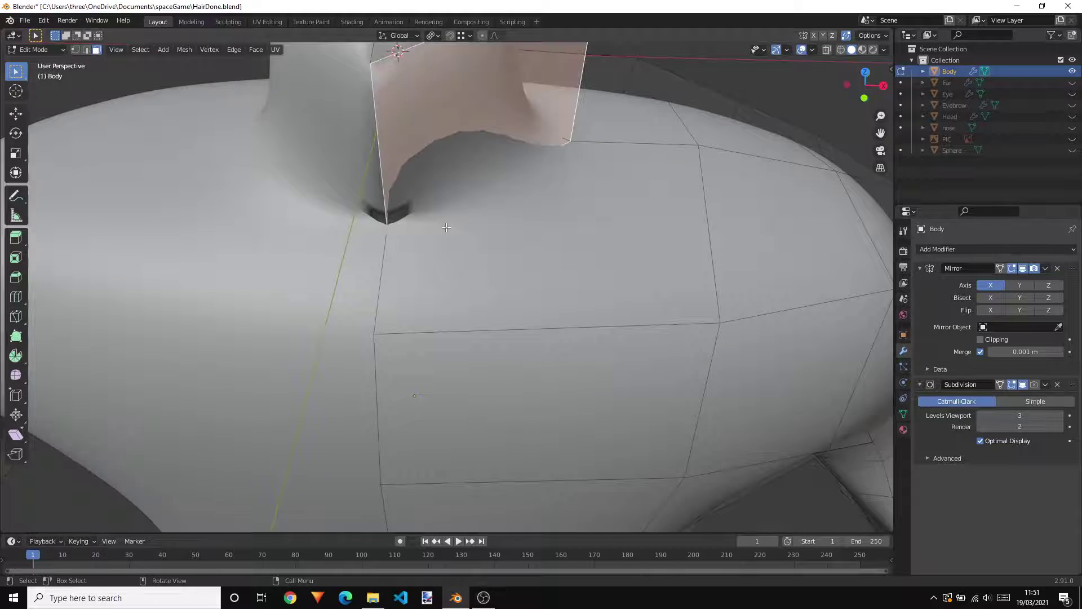
middle_drag(388, 227, 218, 200)
key(Tab)
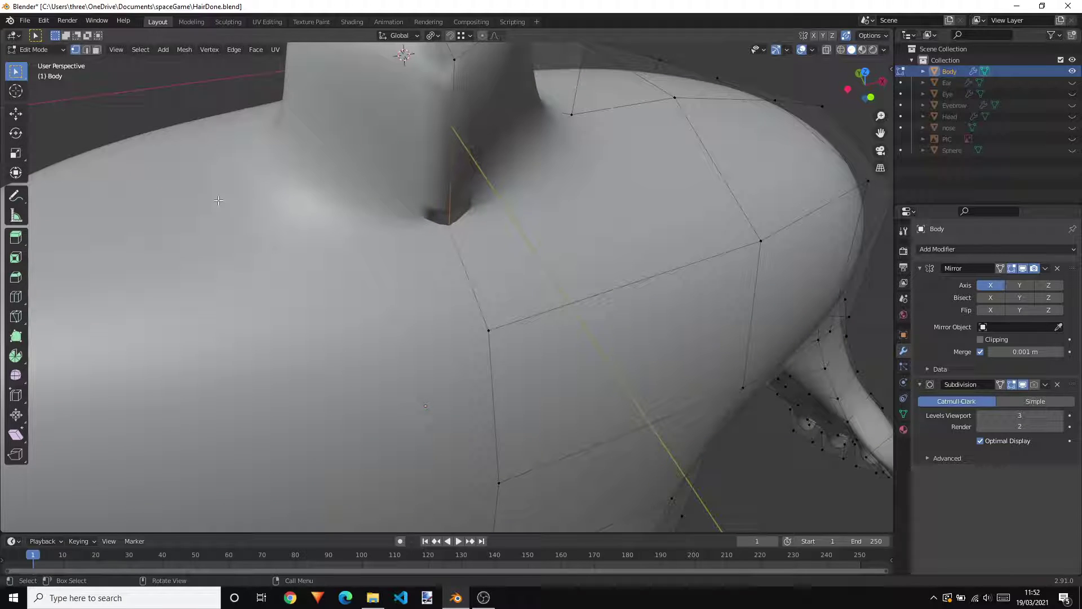
Pull the front neck-base vertex away from the centre line and delete the leftover inner vertex beneath the neck.
click(21, 119)
drag(480, 223, 538, 213)
middle_drag(538, 213, 502, 153)
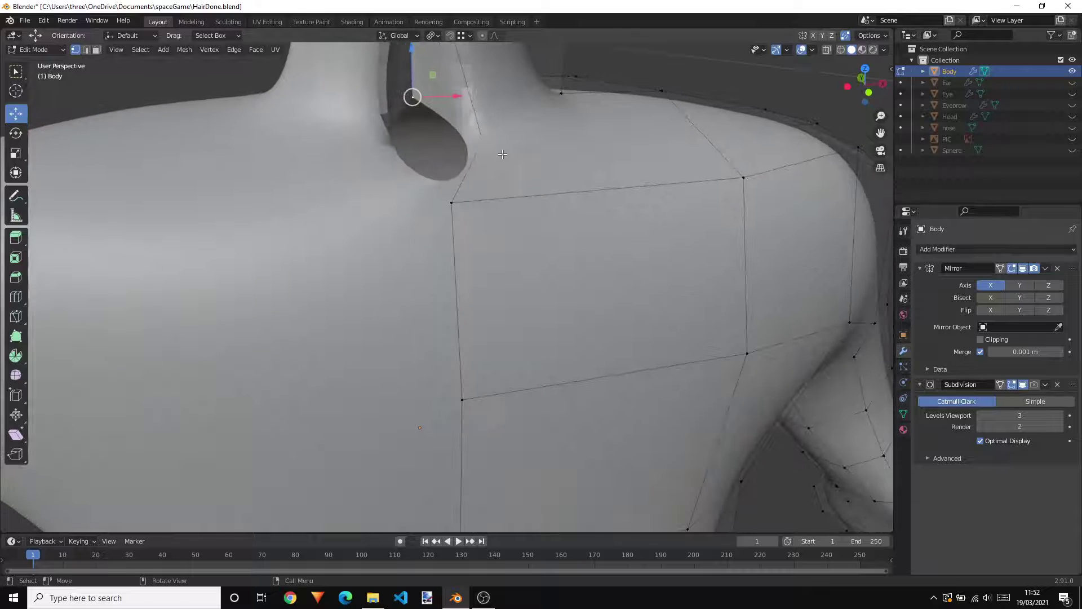
key(x)
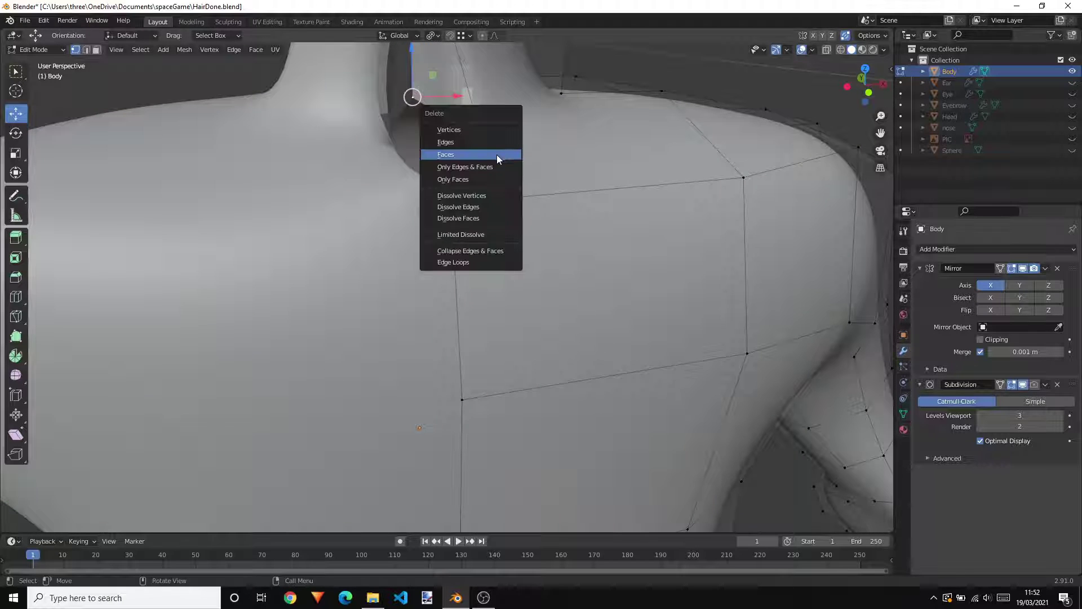
click(469, 129)
middle_drag(469, 129, 510, 172)
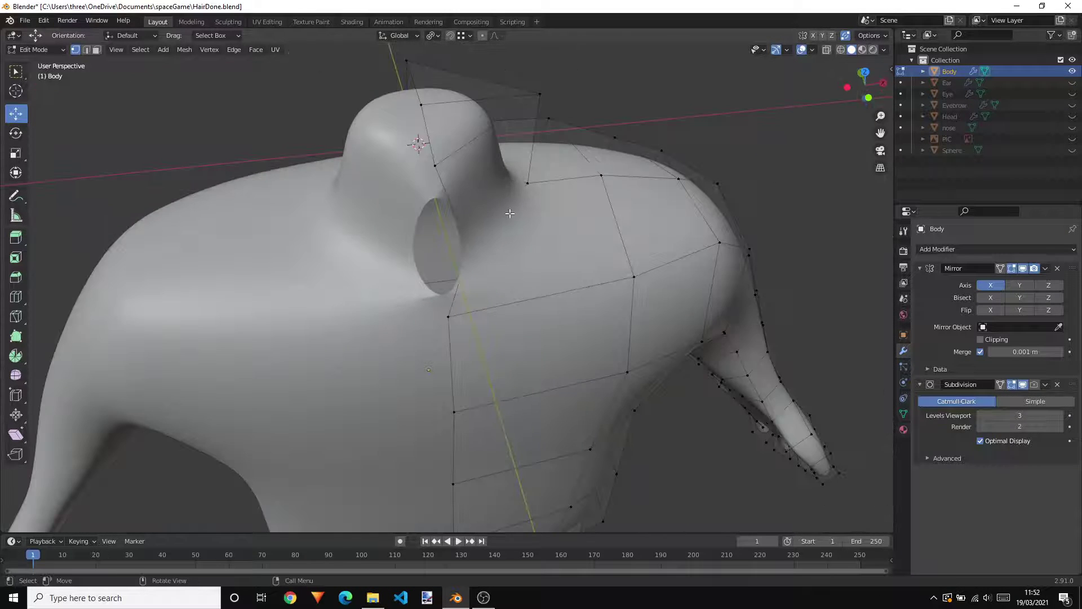
Enable Clipping in the Mirror modifier, then move the front neck-base vertex about -0.13 m and the rear top vertex about 0.012 m along X.
middle_drag(510, 213, 429, 234)
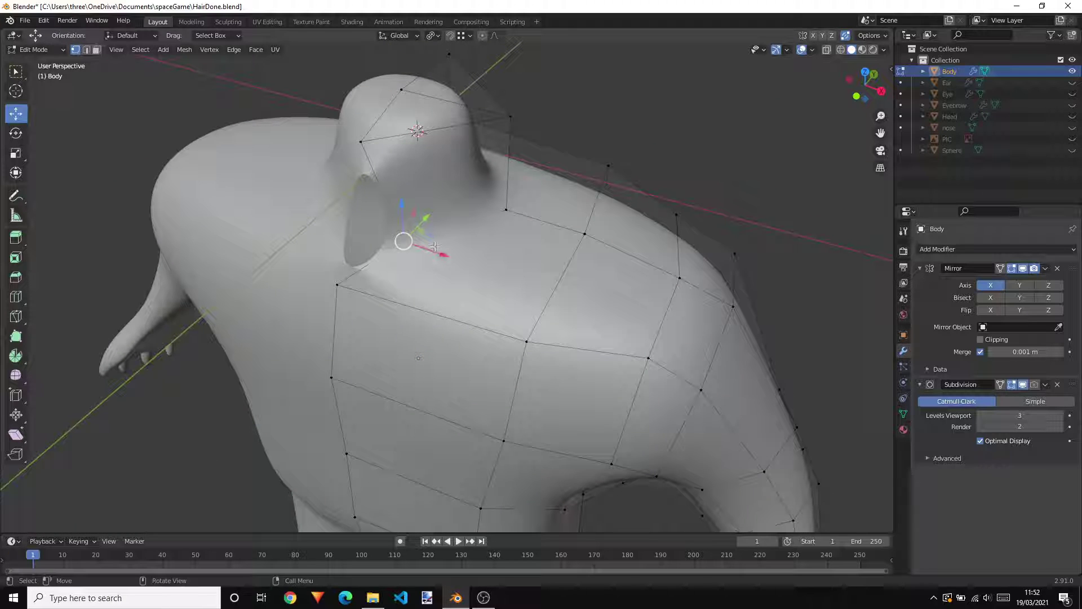
click(981, 339)
drag(434, 252, 410, 244)
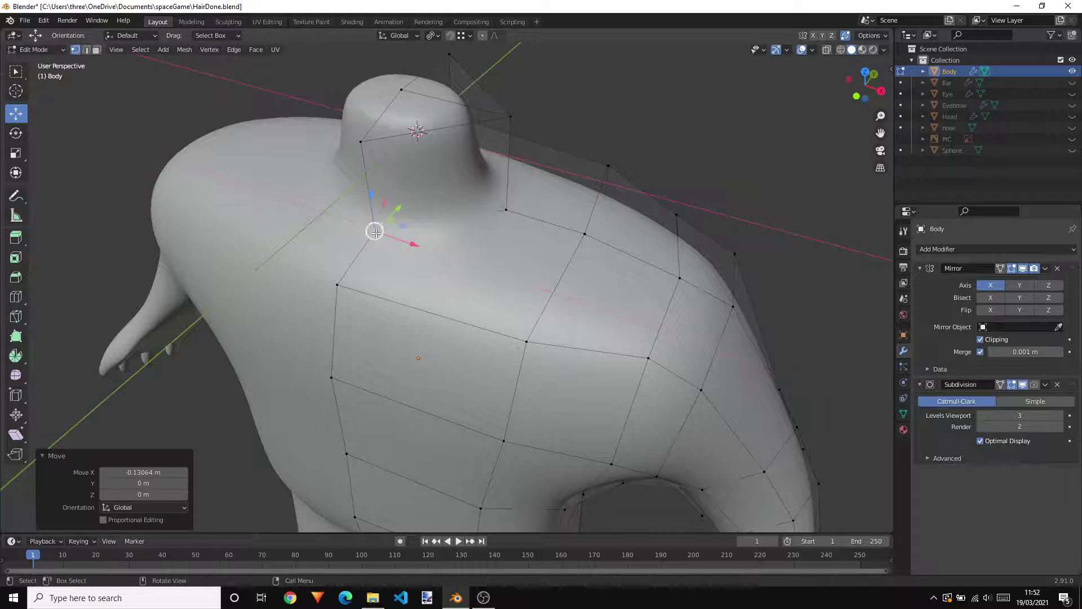
middle_drag(411, 244, 662, 252)
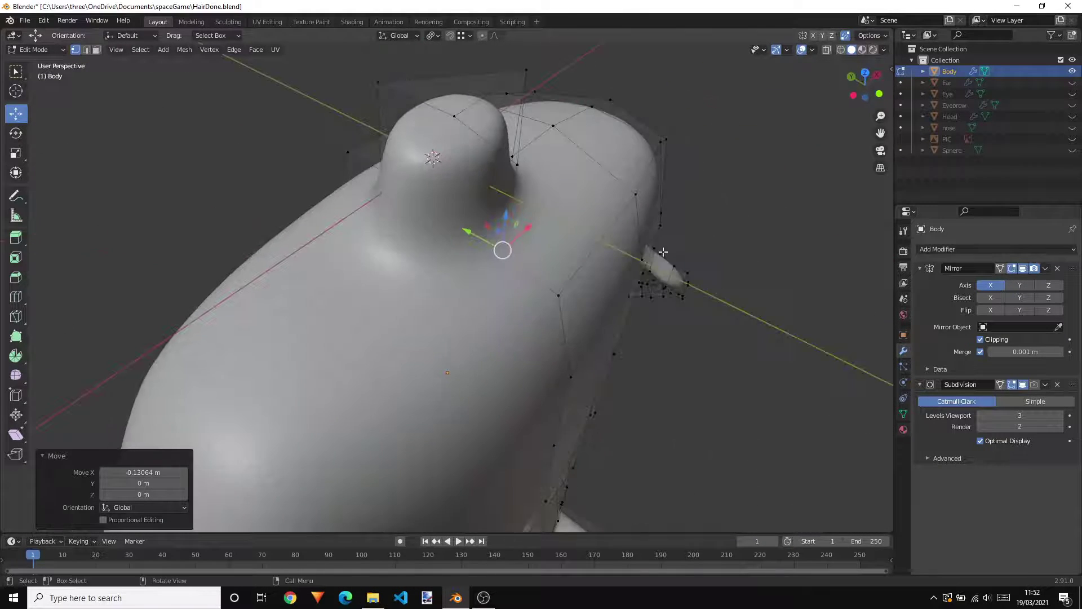
click(454, 115)
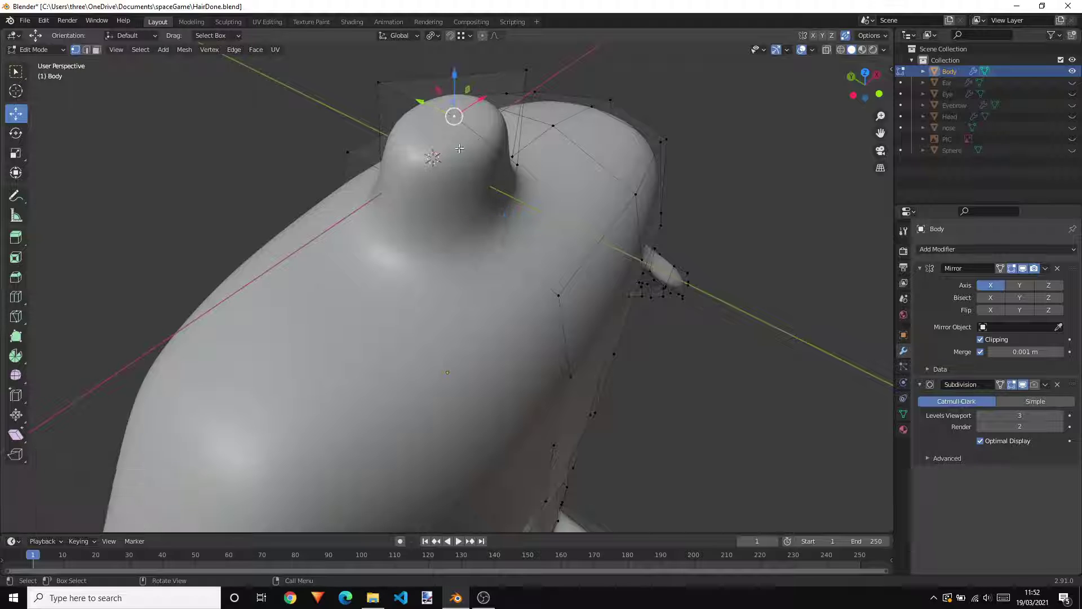
drag(477, 99, 480, 99)
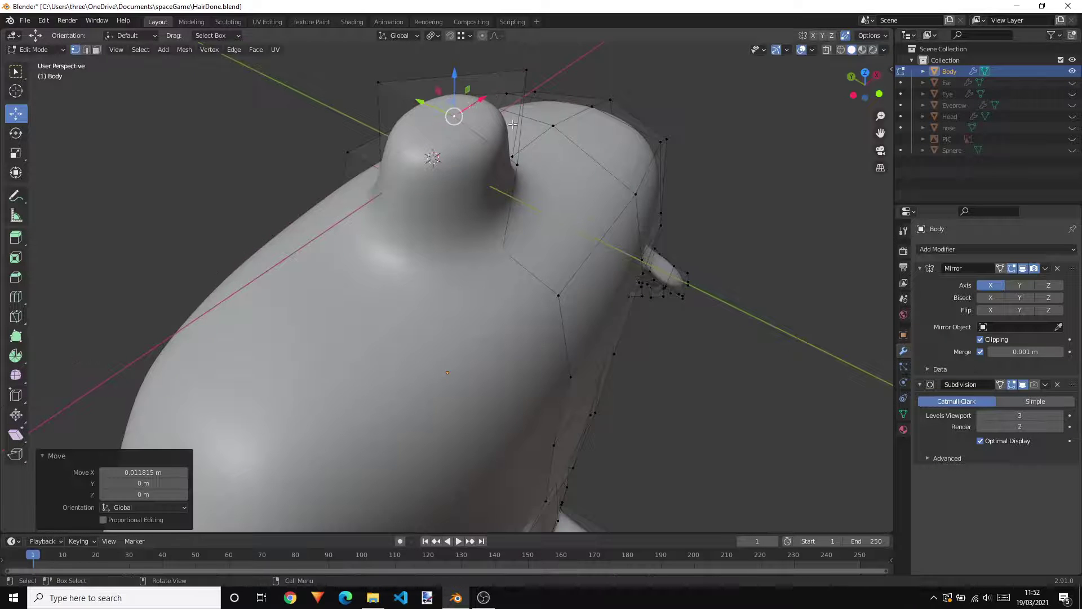
Slide the side and front neck-base vertices outward along their edges to flare the neck into the shoulders.
middle_drag(480, 99, 504, 223)
key(g)
key(g)
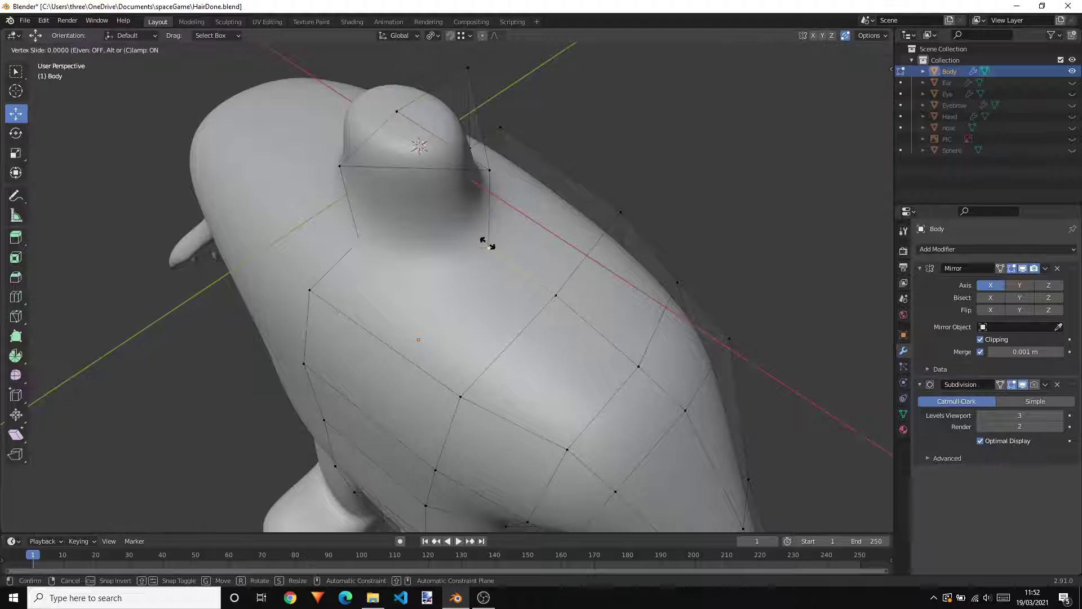
click(525, 272)
click(357, 239)
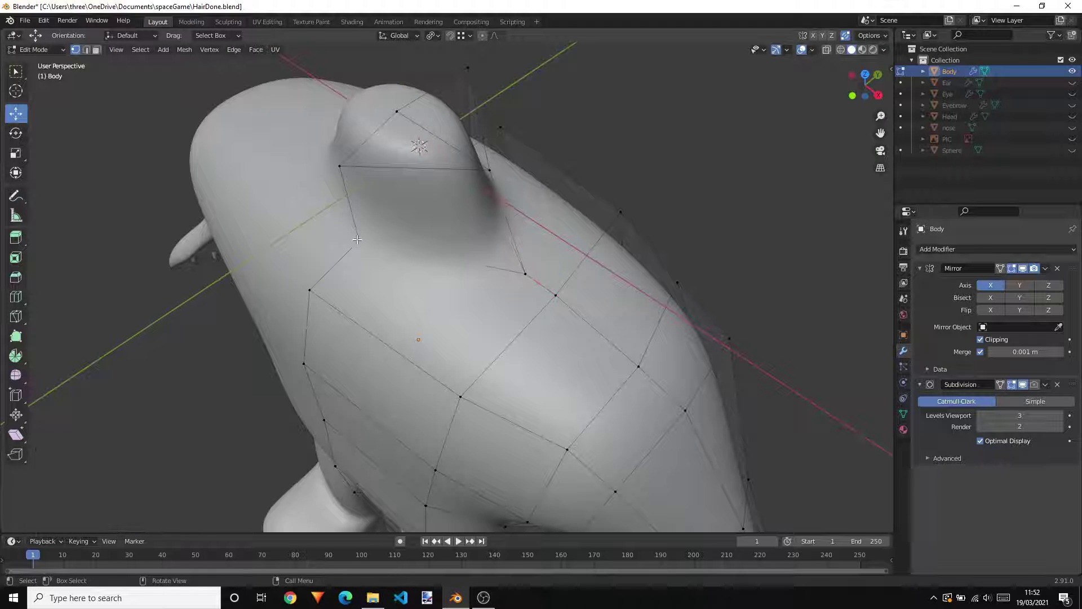
key(g)
key(g)
click(355, 276)
Slide the rear neck-base vertex outward along its edge by a factor of 0.675.
middle_drag(522, 224, 517, 163)
click(516, 168)
key(g)
key(g)
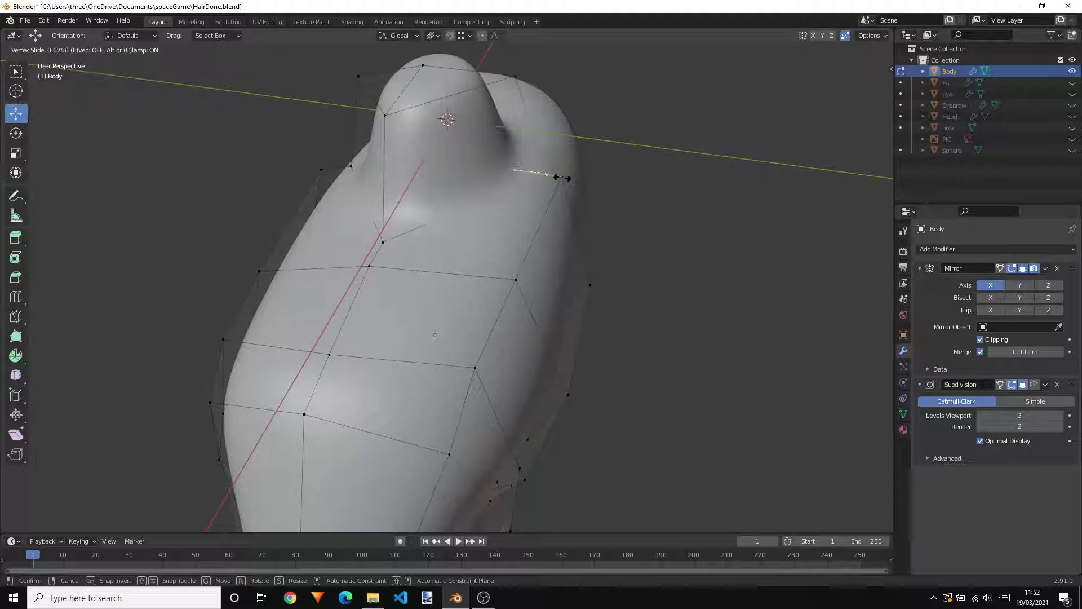
click(544, 107)
middle_drag(544, 107, 657, 250)
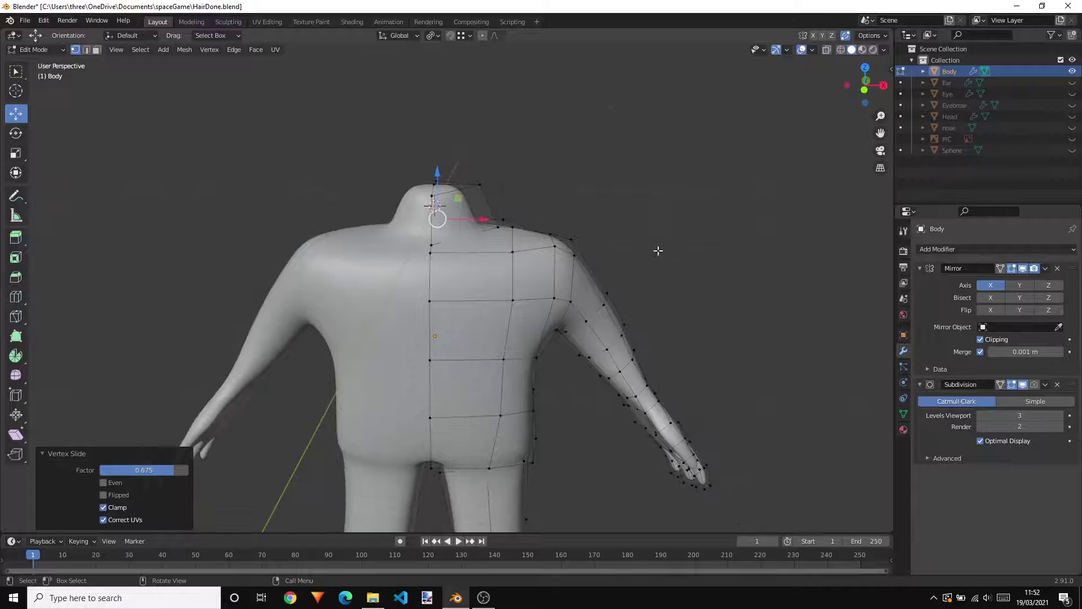
Return to Object Mode, unhide all the other objects including the PIC reference, and deselect the body.
key(Tab)
key(Tab)
key(Tab)
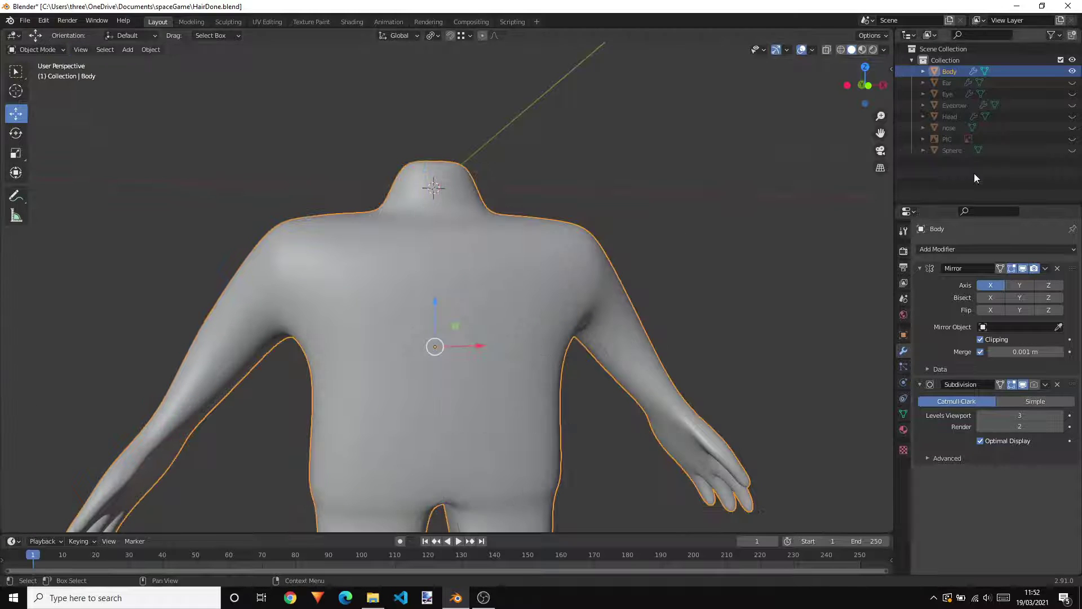
drag(1072, 82, 1072, 152)
scroll(732, 195, down, 1)
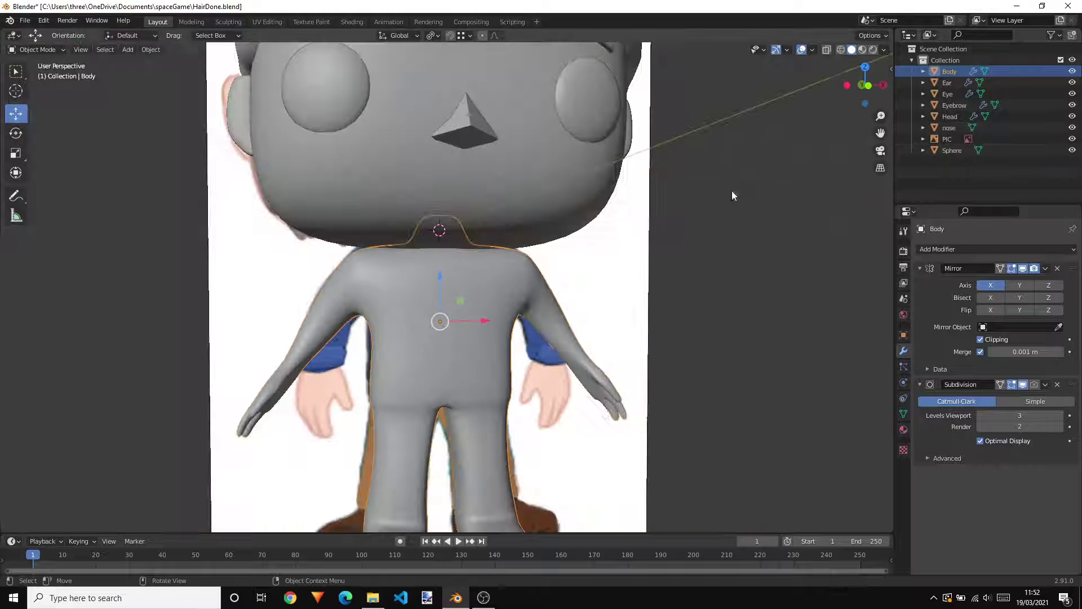
click(773, 252)
middle_drag(774, 252, 710, 280)
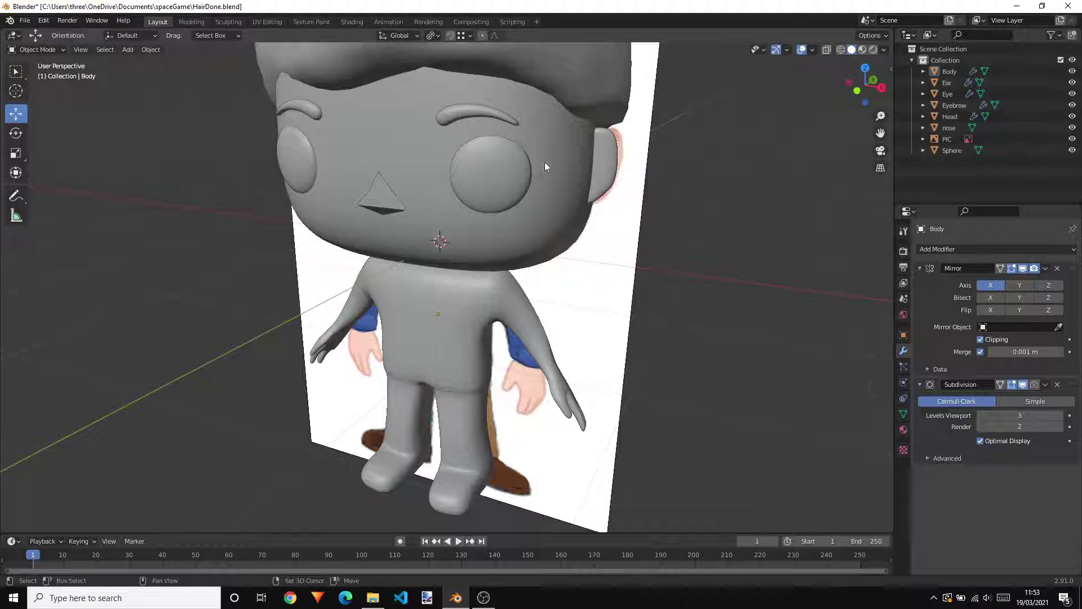
Enable the Statistics overlay in the 3D viewport to display the scene's geometry counts.
middle_drag(544, 162, 546, 239)
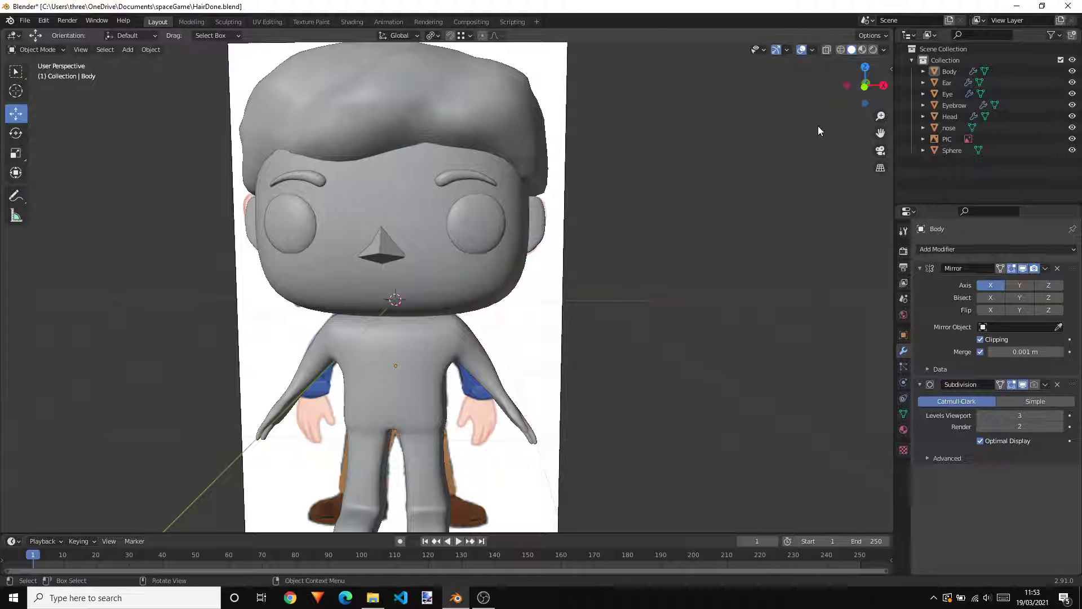
click(812, 49)
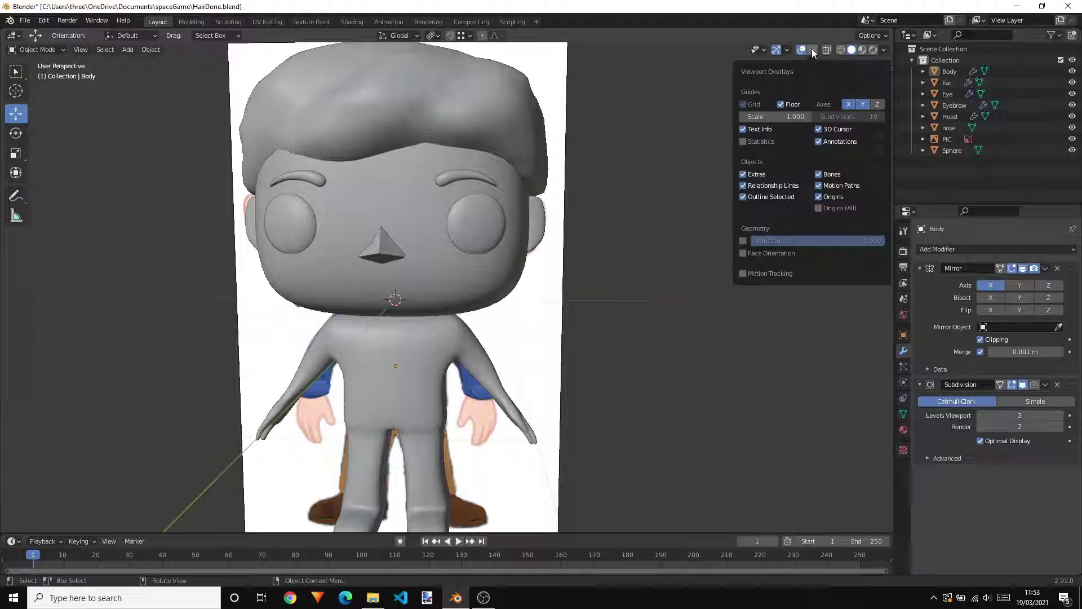
click(743, 141)
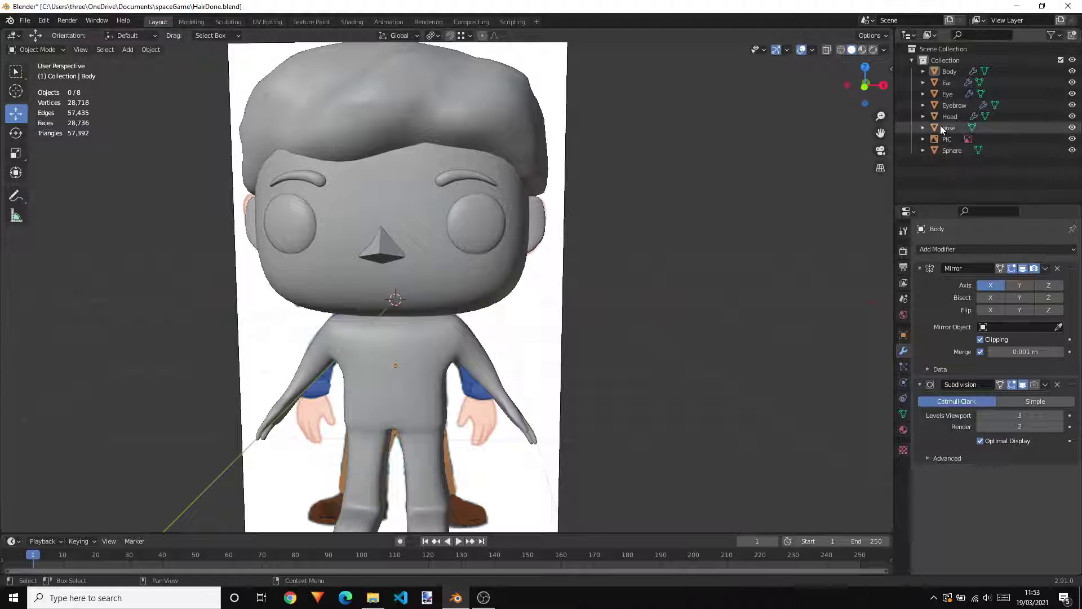
Hide all the objects in the collection, then unhide only the Ear to check its geometry count.
drag(1072, 73, 1072, 151)
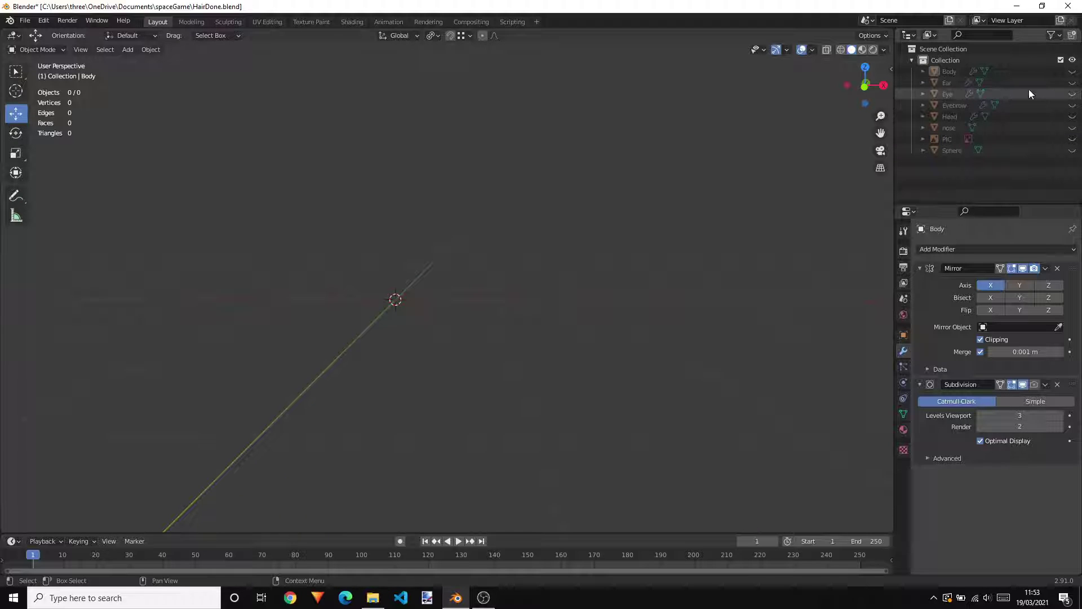
click(1072, 82)
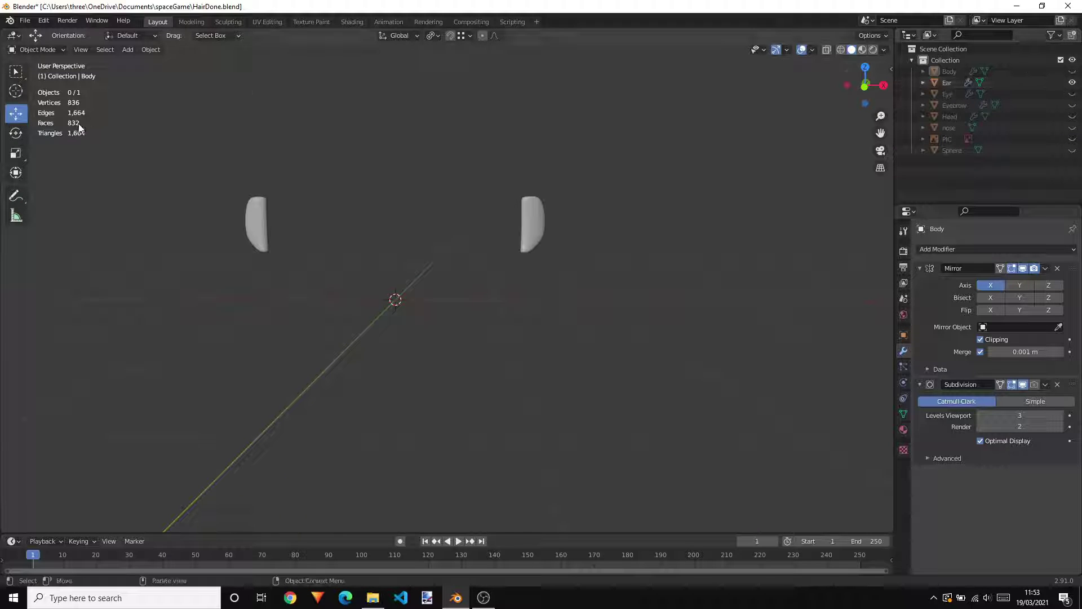
middle_drag(724, 244, 657, 232)
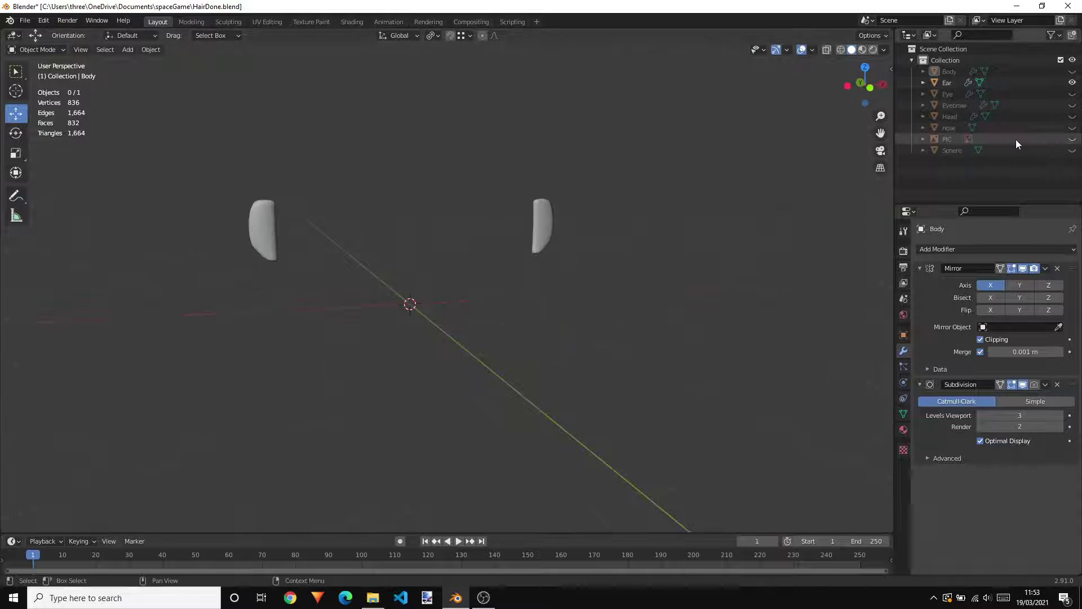
Unhide the Eye and hide the Ear so that only the eyes are shown, viewed from behind.
click(1071, 94)
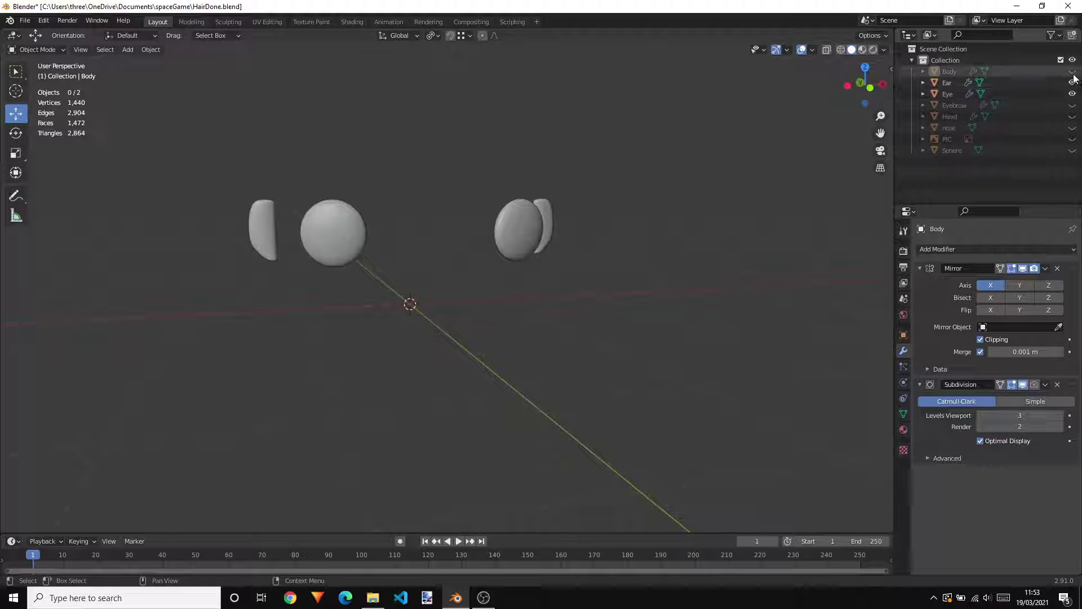
click(1072, 82)
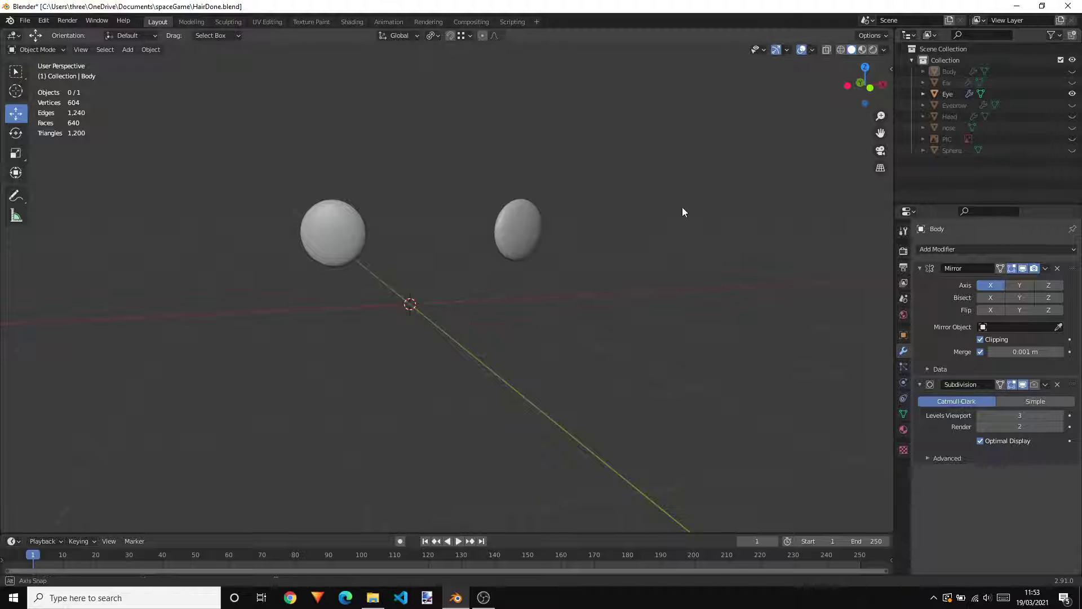
middle_drag(682, 207, 424, 211)
scroll(424, 211, up, 2)
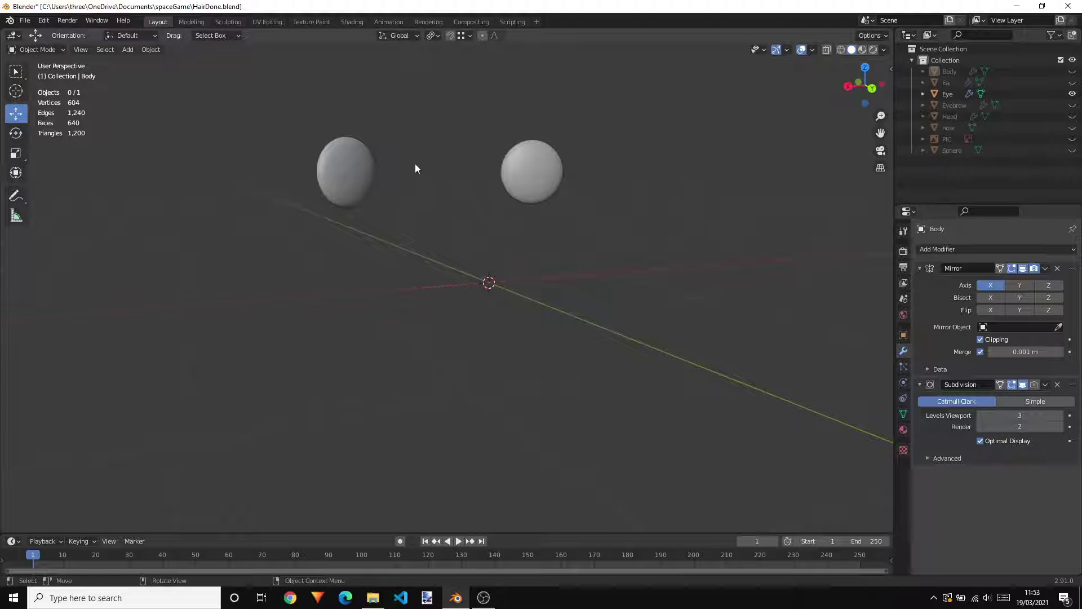
shift+middle_drag(415, 164, 536, 255)
scroll(532, 225, up, 2)
scroll(570, 219, up, 1)
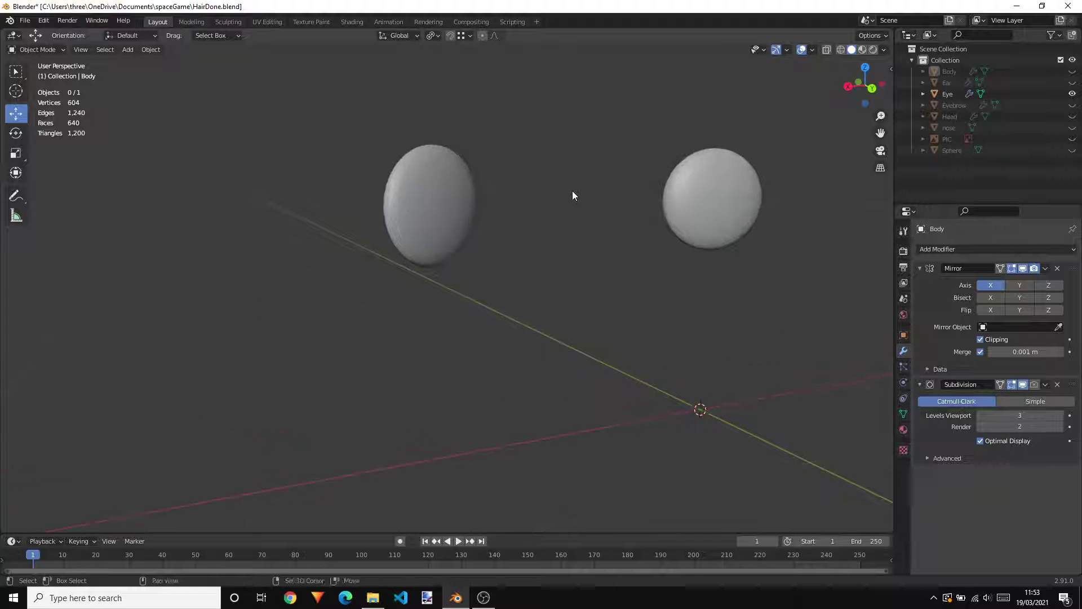
shift+middle_drag(572, 196, 460, 303)
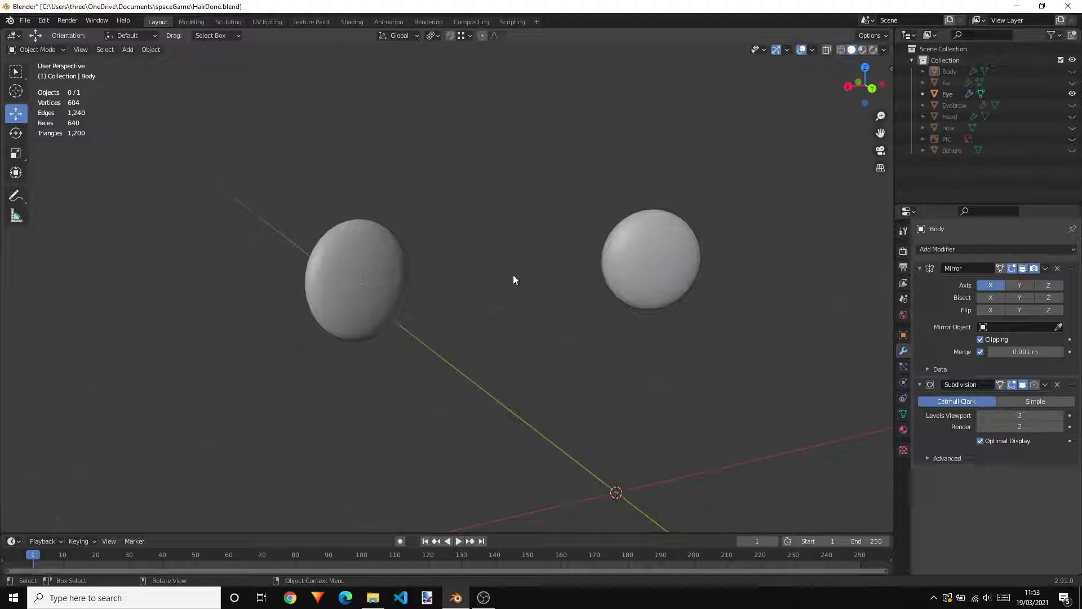
Put the Eye object in Edit Mode with nothing selected, and switch to face selection facing the rear of the eye.
scroll(513, 280, up, 1)
click(349, 268)
key(Tab)
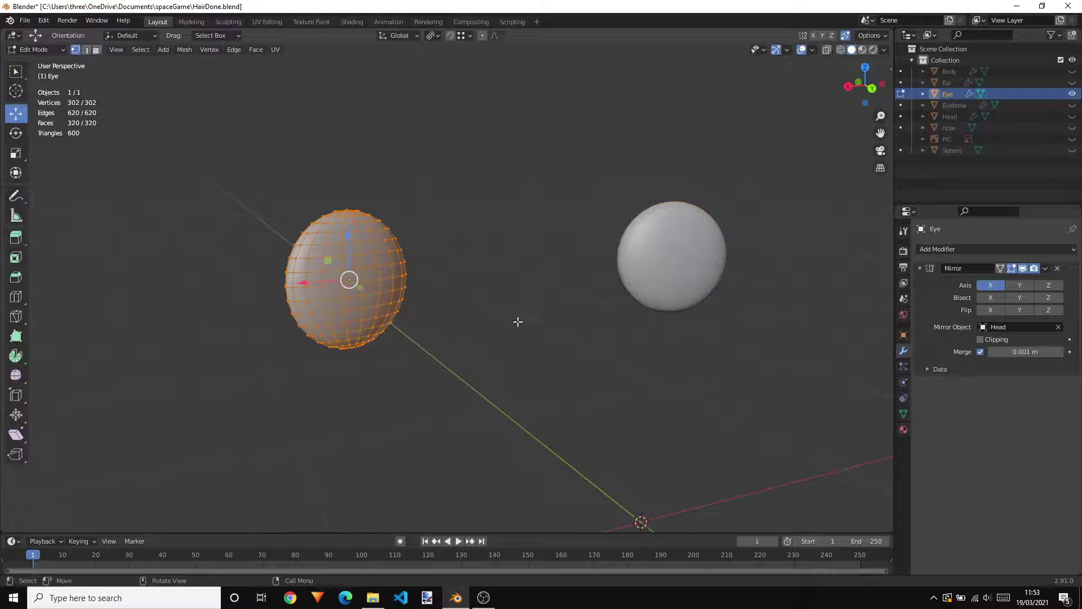
scroll(518, 321, up, 1)
click(472, 295)
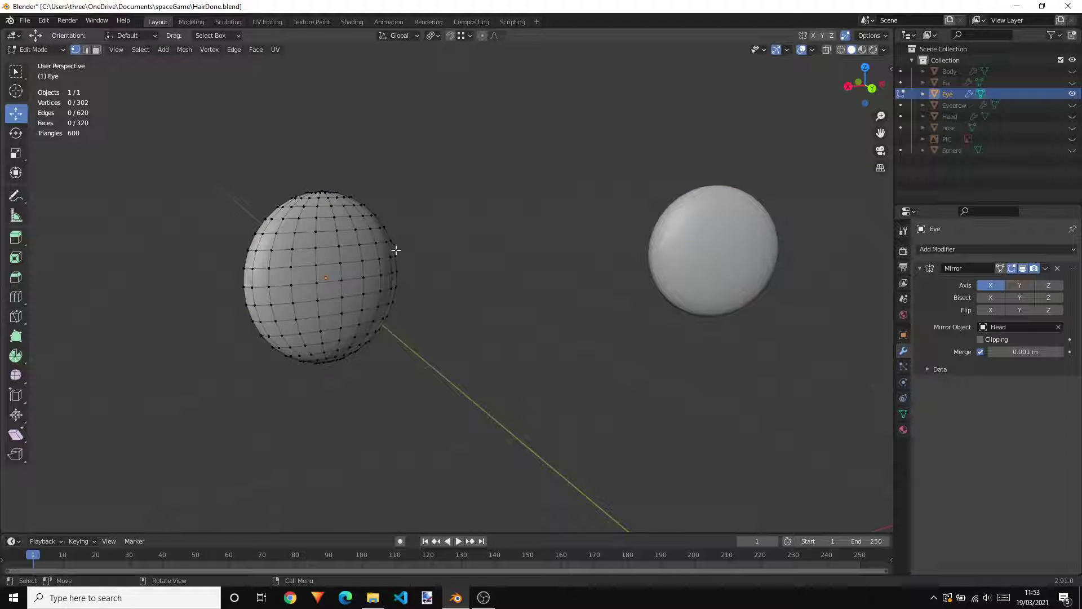
key(3)
middle_drag(423, 265, 388, 262)
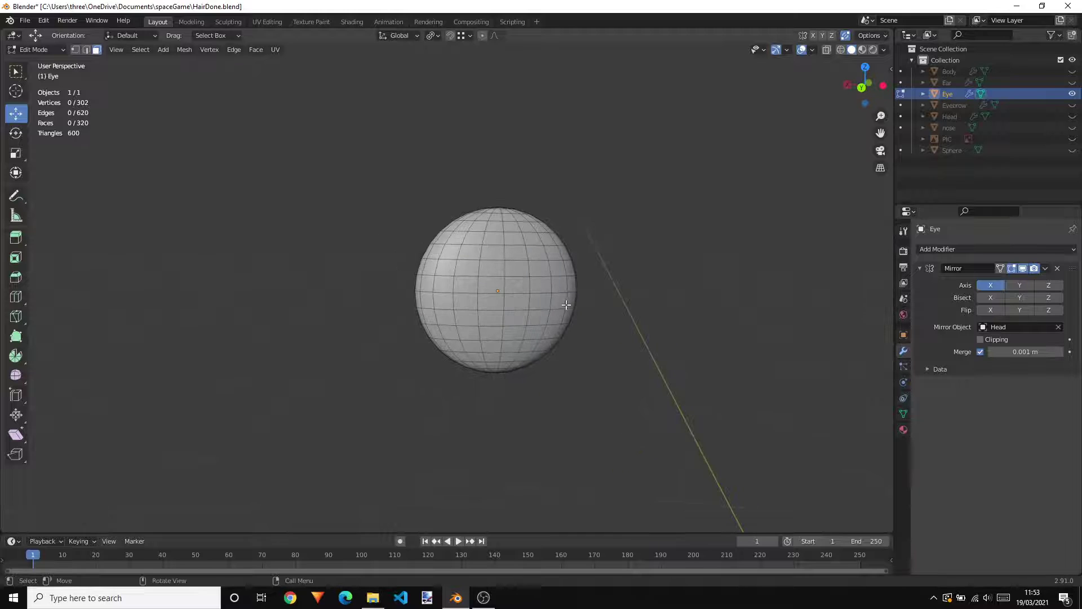
key(c)
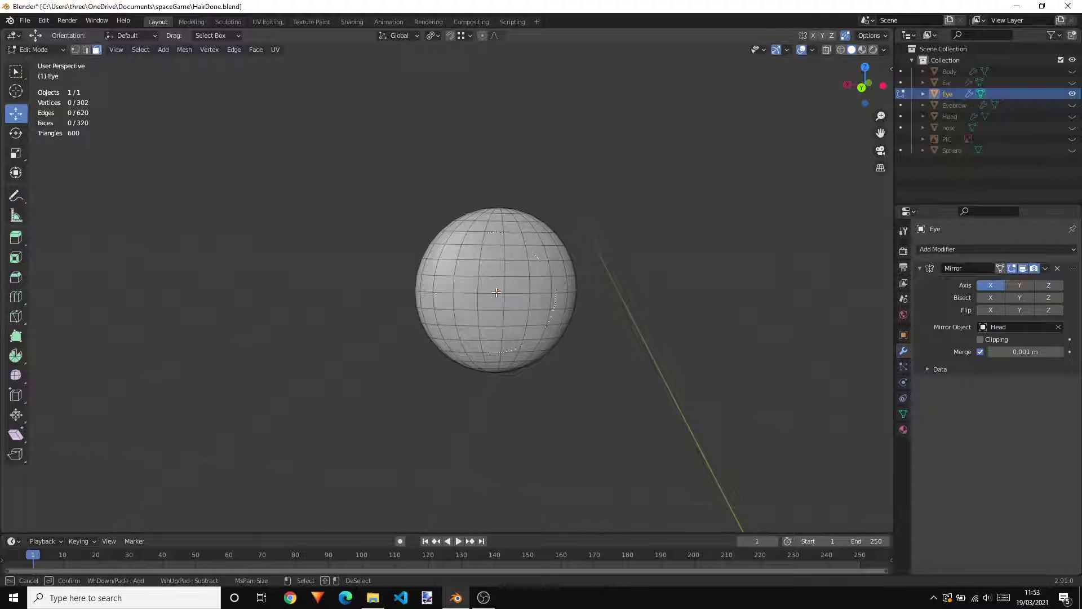
scroll(497, 292, down, 2)
drag(496, 291, 495, 284)
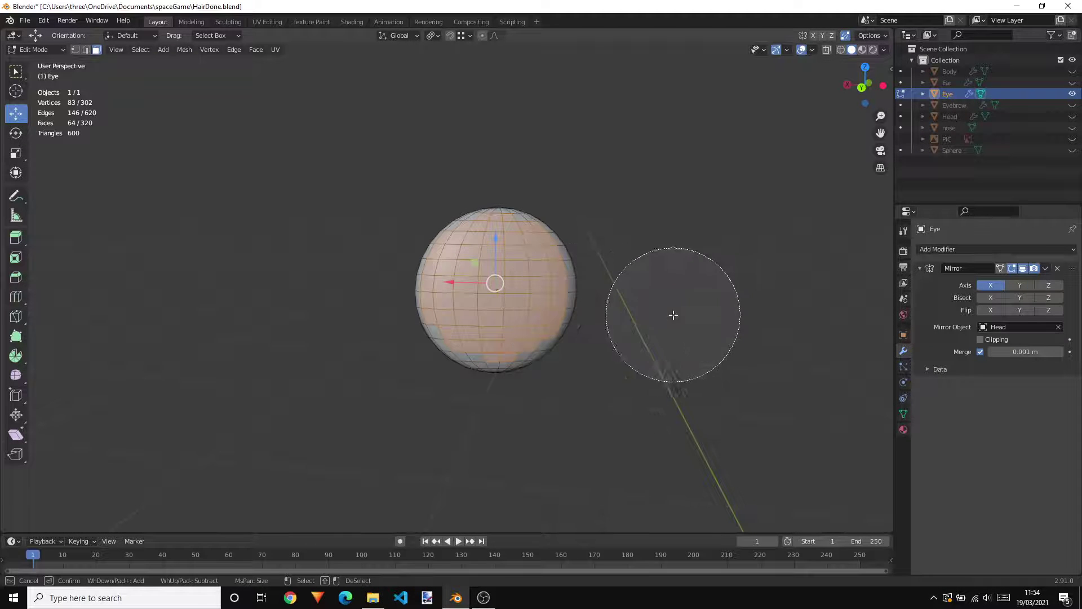
key(Escape)
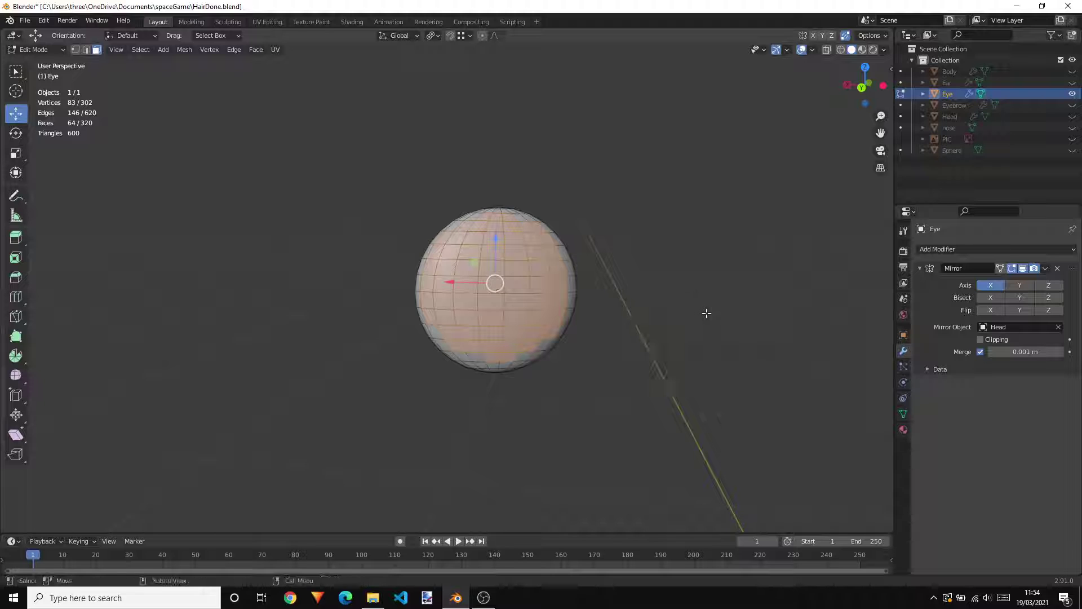
key(alt+a)
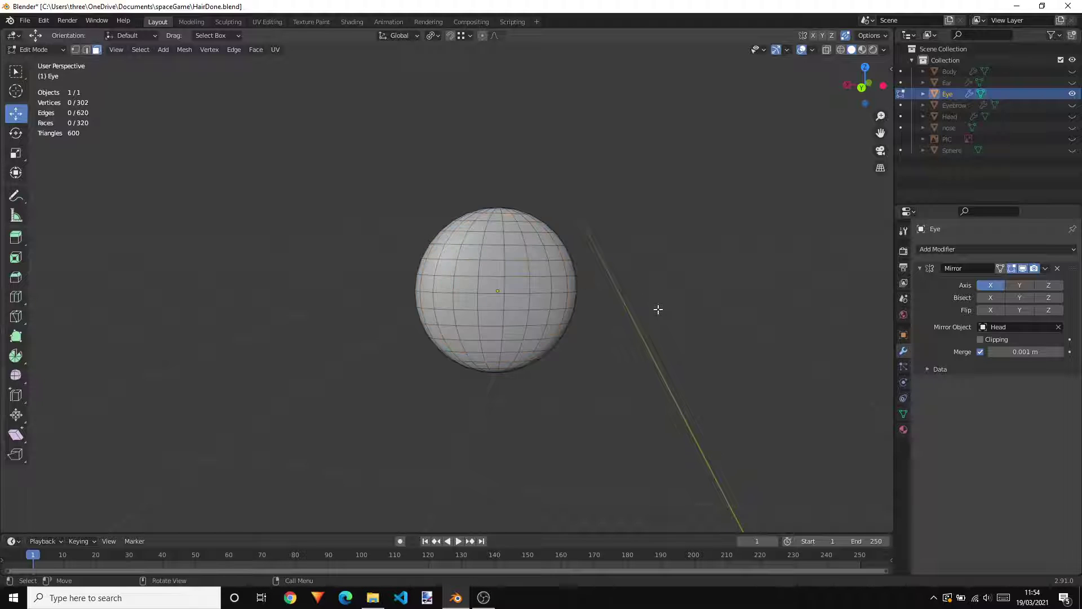
Circle-select the faces covering the hidden back of the eye, delete them, and return to Object Mode.
key(c)
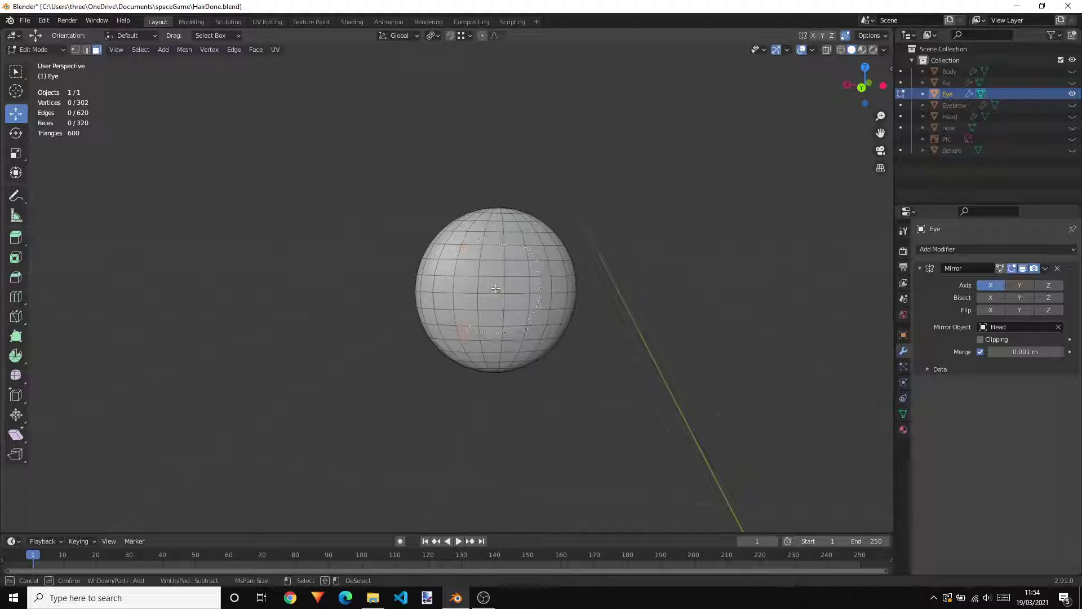
mouse_move(496, 289)
mouse_down()
mouse_move(510, 279)
mouse_move(500, 303)
mouse_up()
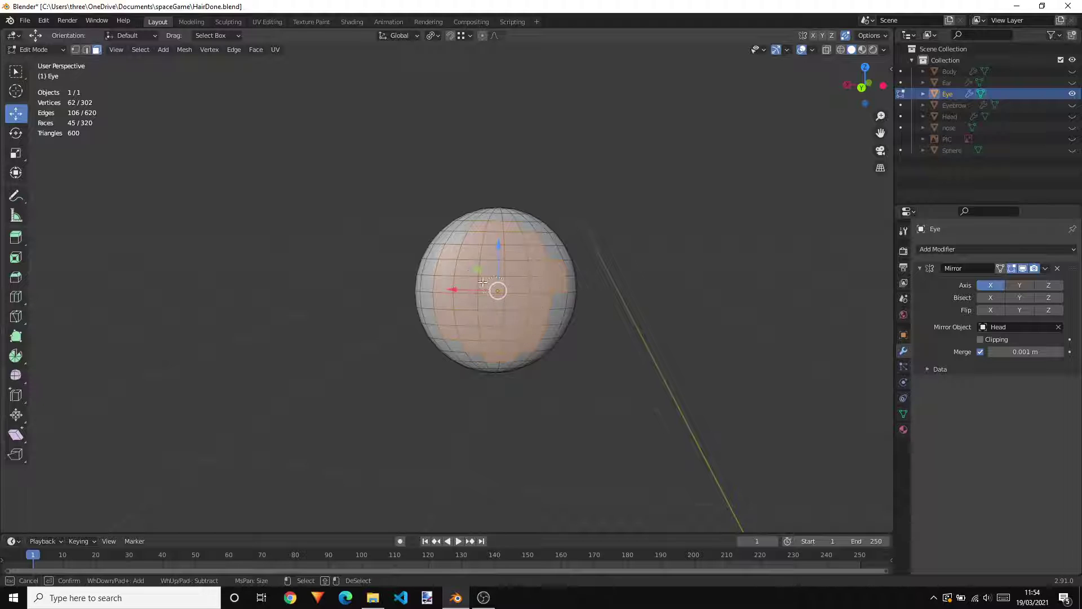
drag(480, 346, 471, 342)
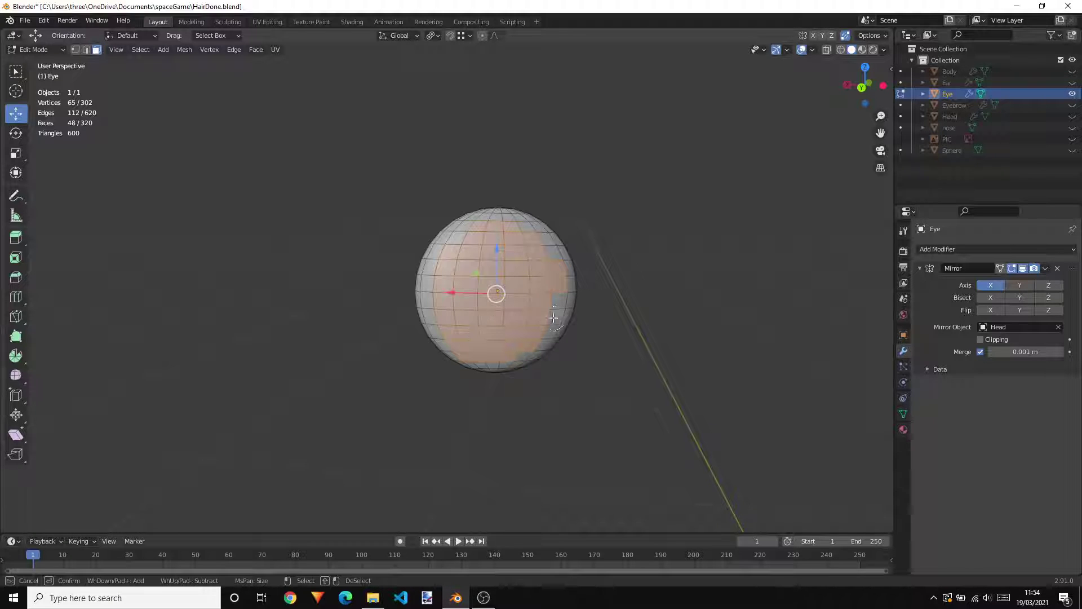
mouse_move(553, 318)
mouse_down()
mouse_move(550, 302)
mouse_move(543, 322)
mouse_up()
mouse_move(535, 250)
mouse_down()
mouse_move(541, 256)
mouse_move(519, 242)
mouse_move(470, 238)
mouse_up()
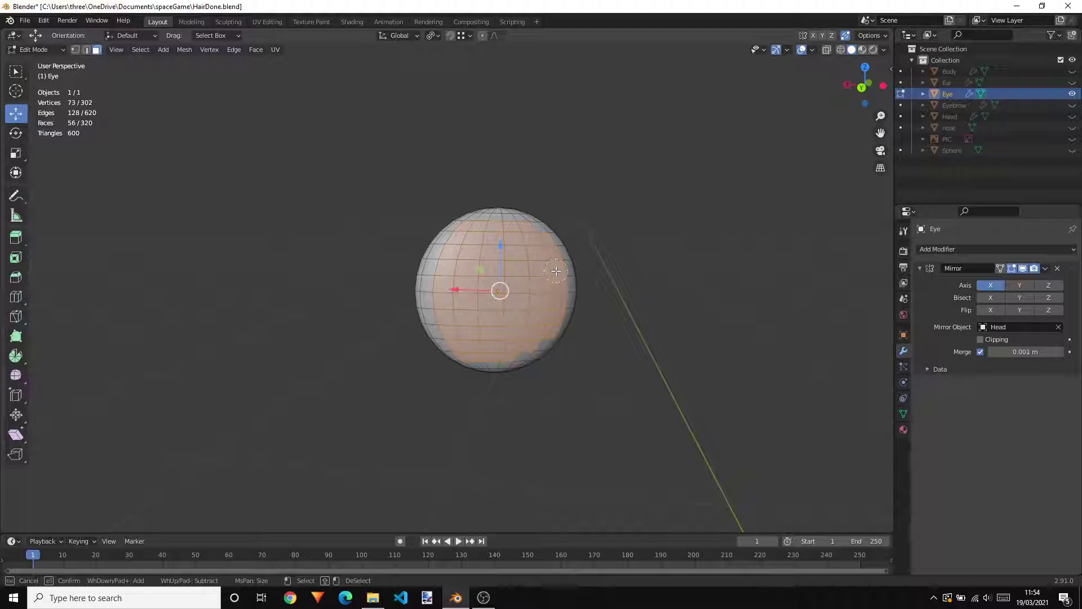
key(Escape)
key(x)
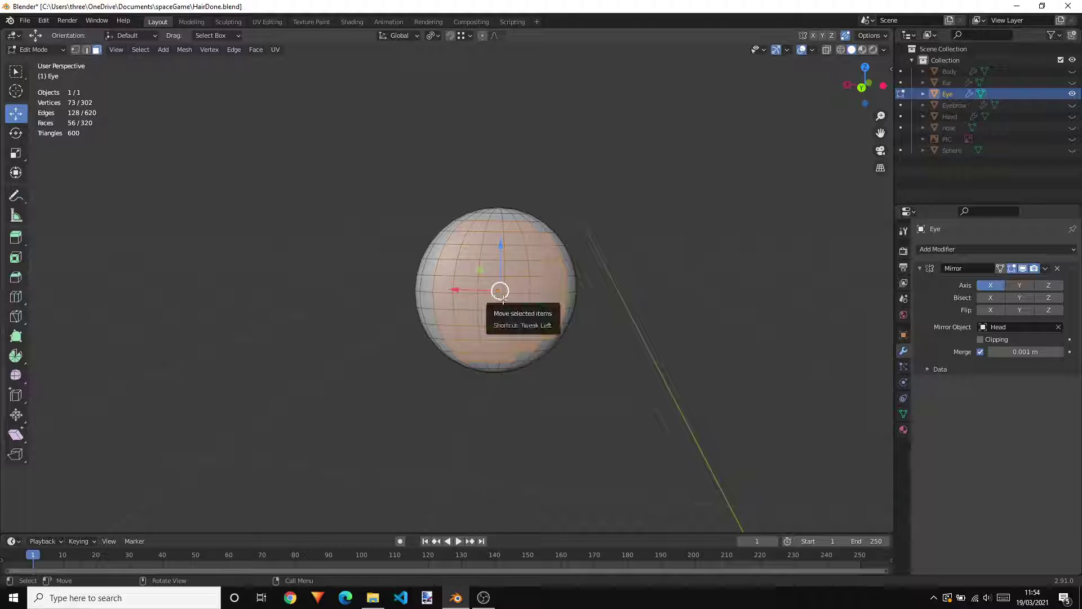
key(x)
click(478, 330)
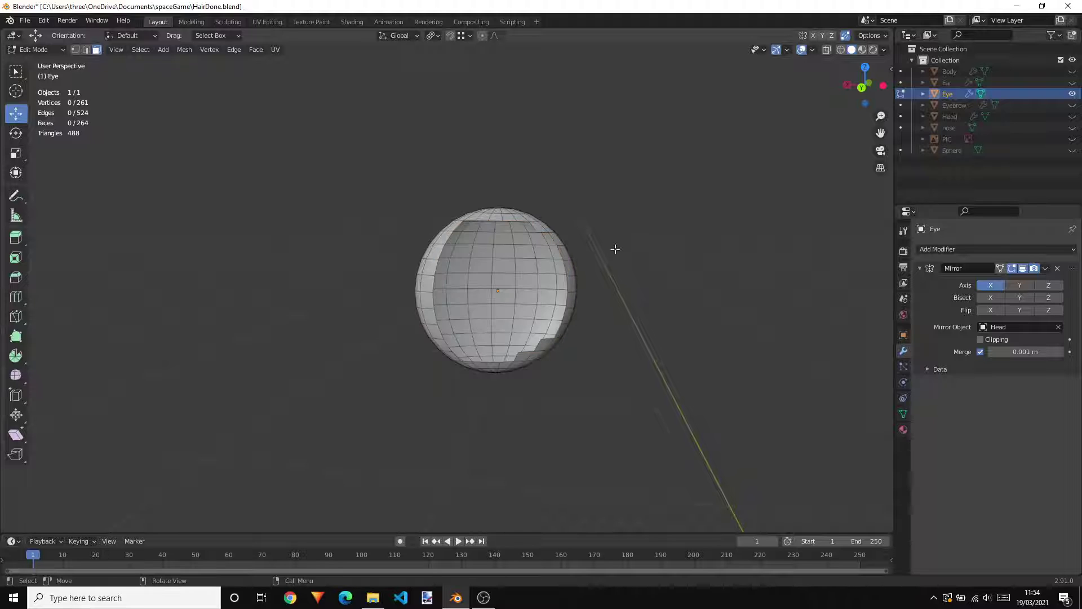
key(Tab)
middle_drag(299, 247, 211, 211)
middle_drag(321, 189, 528, 258)
scroll(441, 291, down, 3)
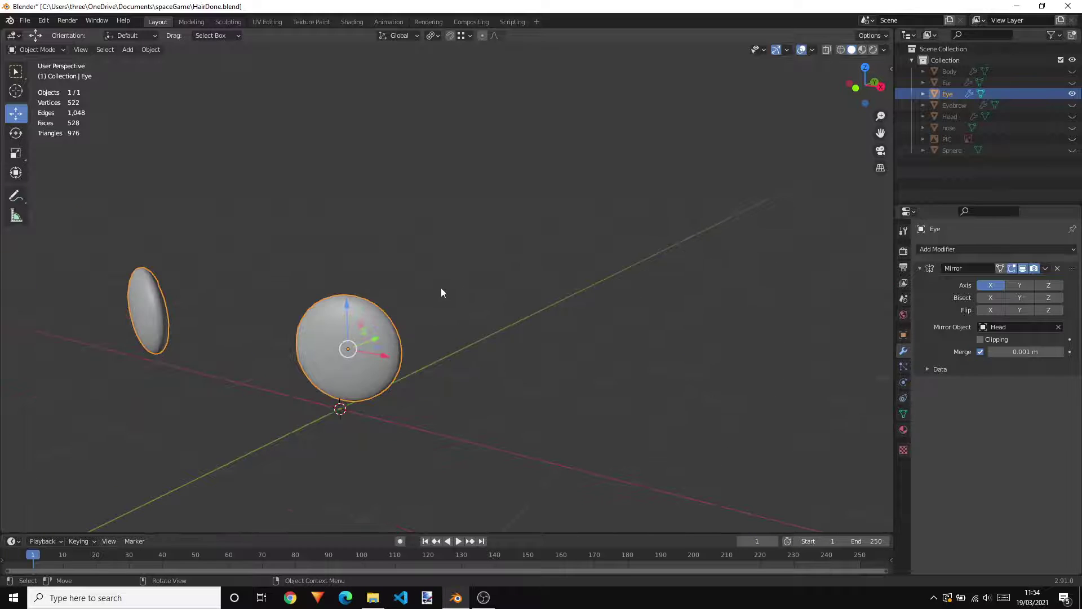
Hide the Eye and unhide the Eyebrow so that only the eyebrows are shown.
click(1072, 94)
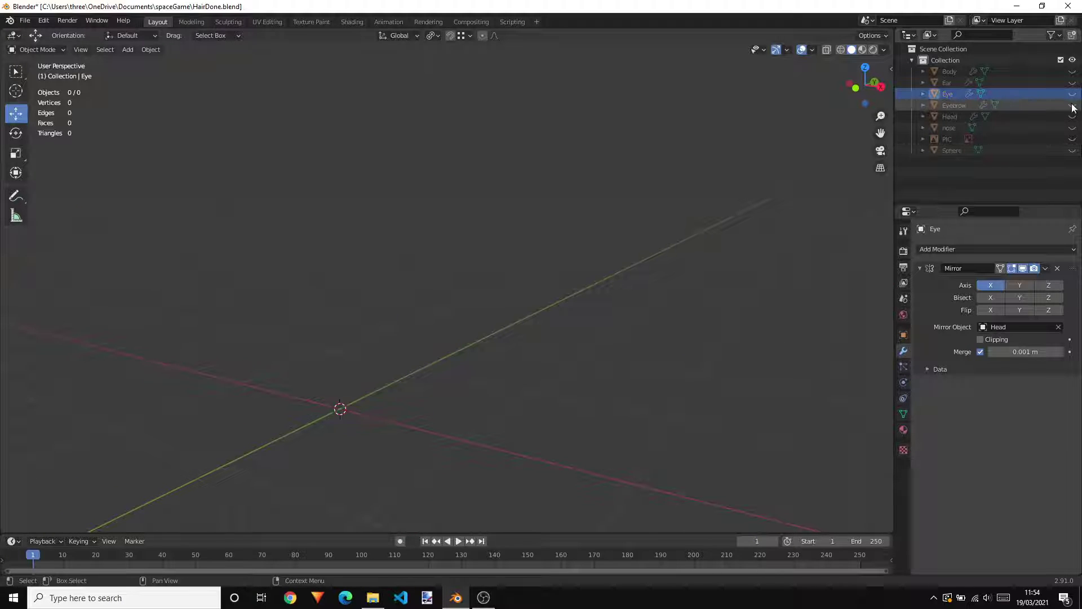
click(1072, 106)
middle_drag(817, 163, 507, 256)
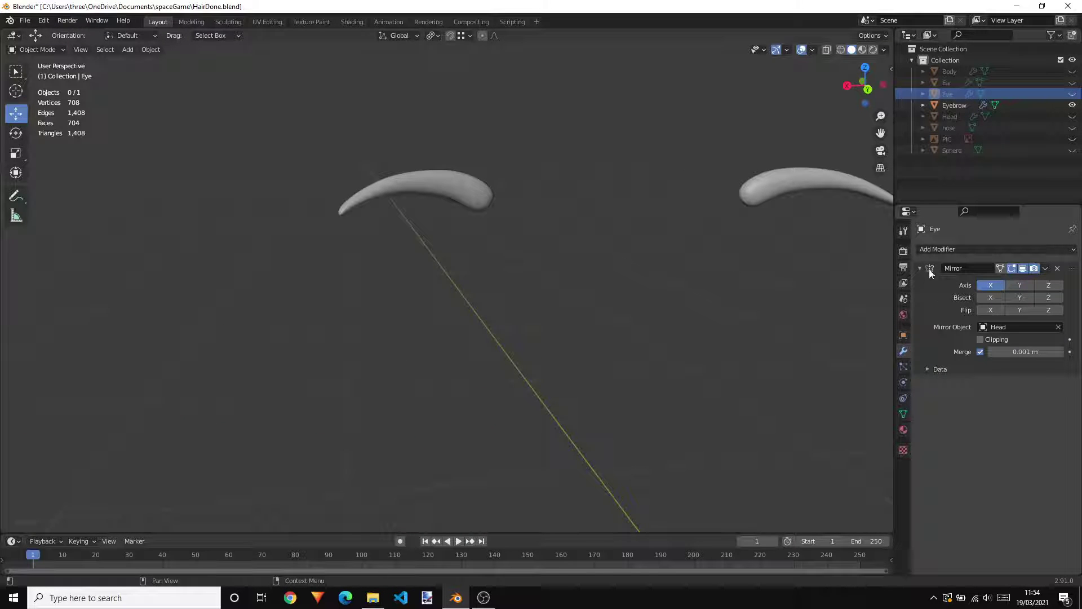
Set the Eyebrow's Subdivision viewport level to 1, comparing it with level 2, and inspect the resulting shape.
click(464, 198)
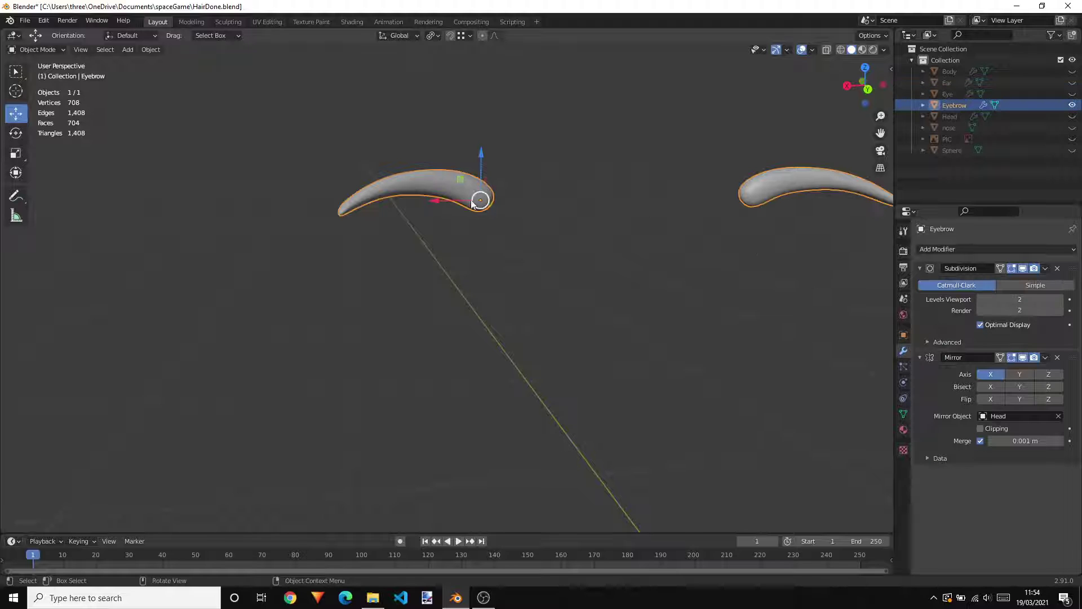
click(980, 298)
middle_drag(735, 282, 584, 257)
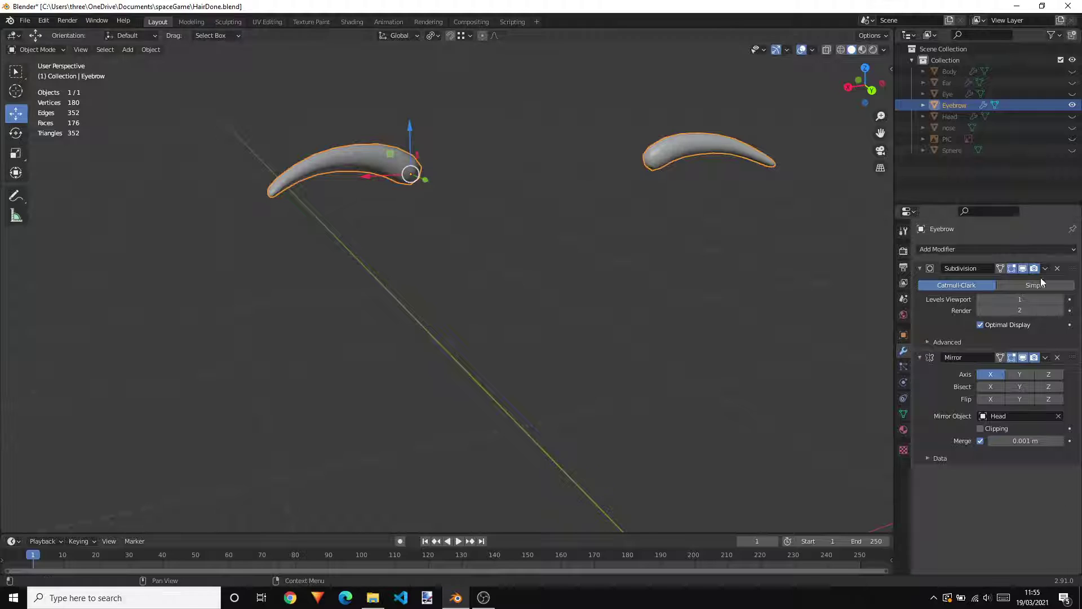
click(1059, 299)
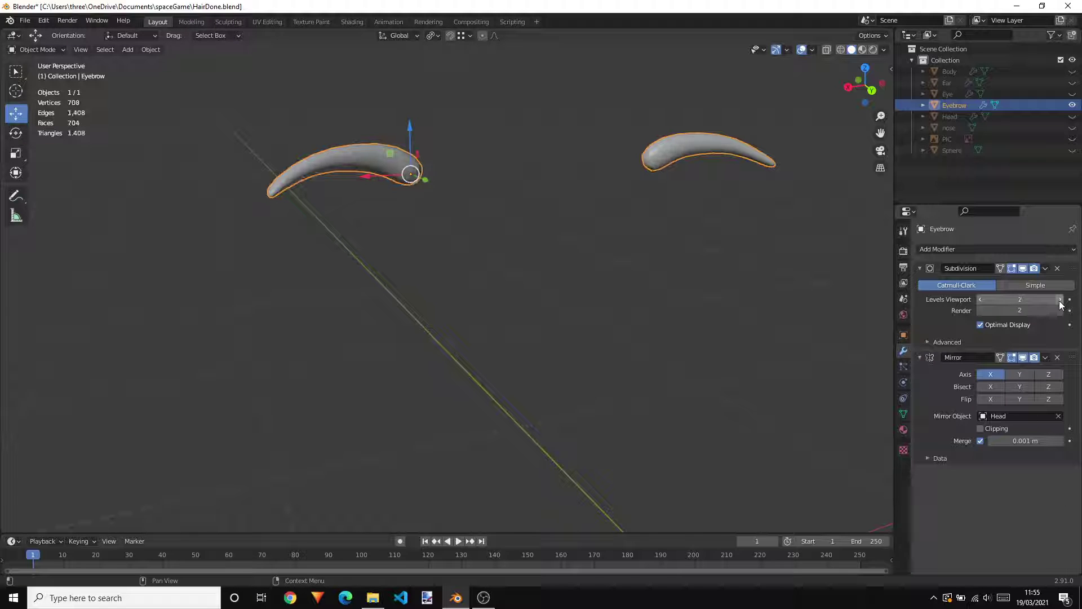
click(980, 299)
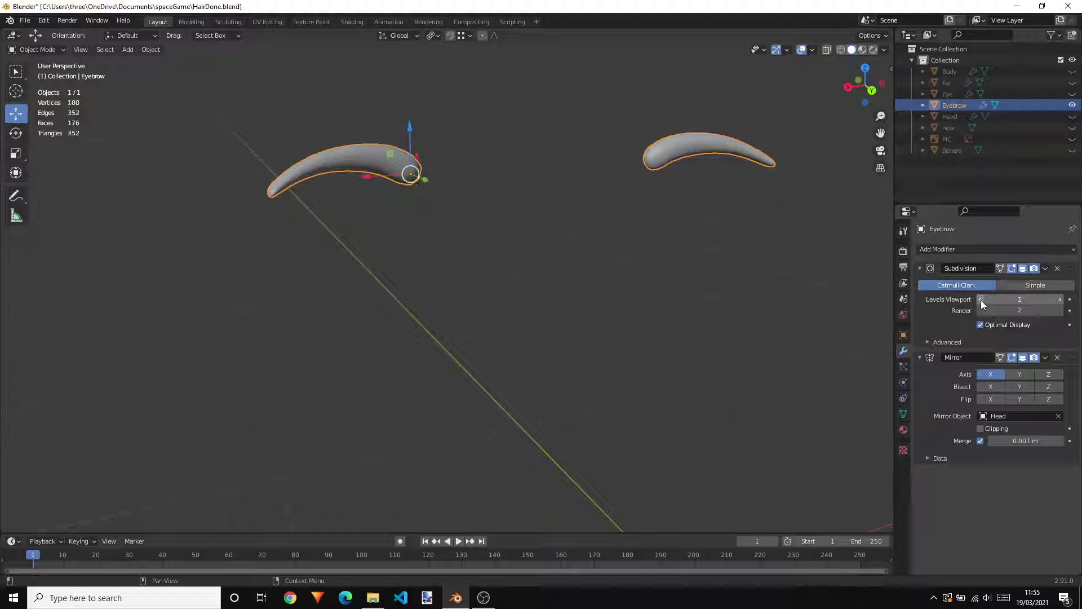
middle_drag(486, 167, 390, 184)
scroll(417, 243, up, 5)
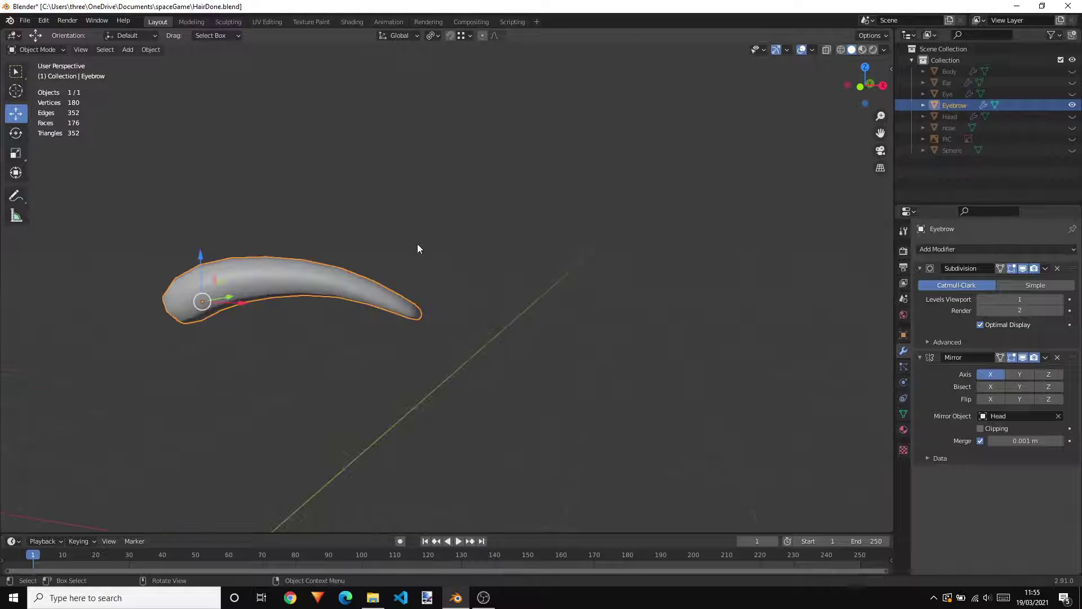
scroll(459, 259, down, 4)
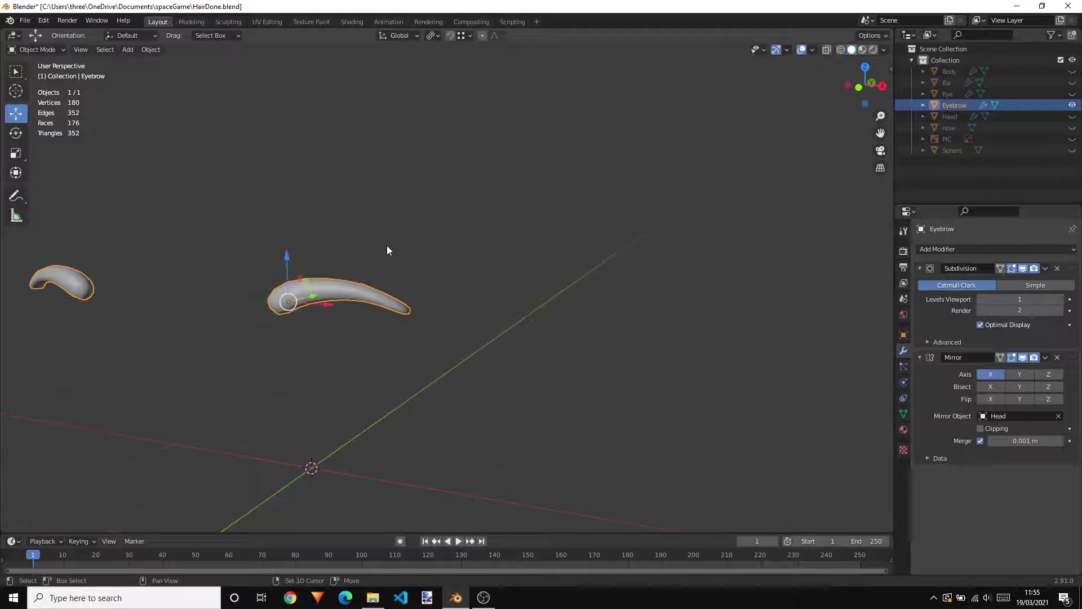
shift+middle_drag(387, 246, 519, 246)
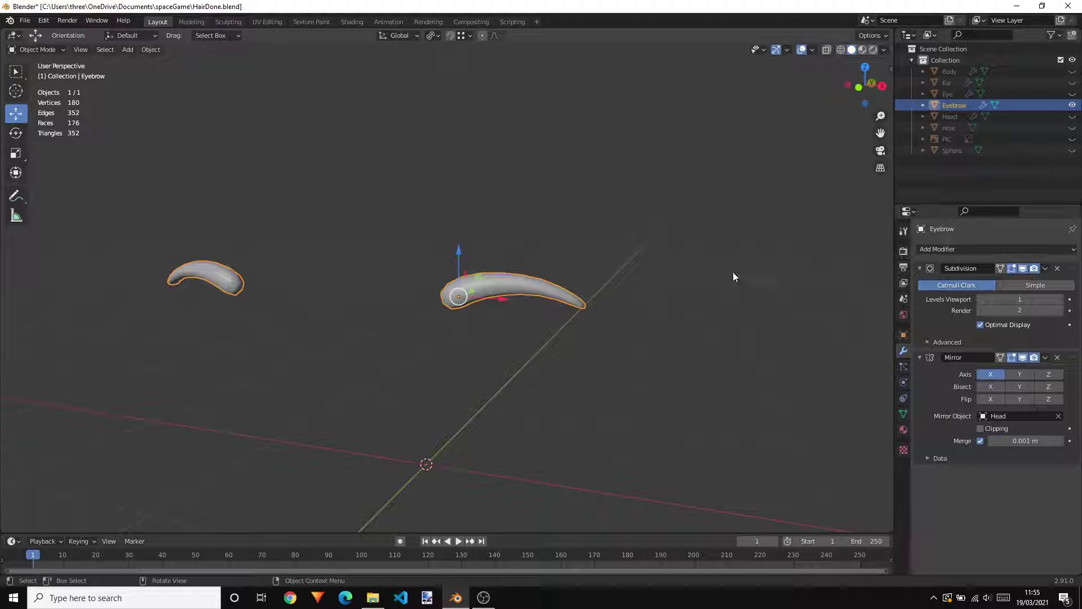
middle_drag(513, 202, 504, 213)
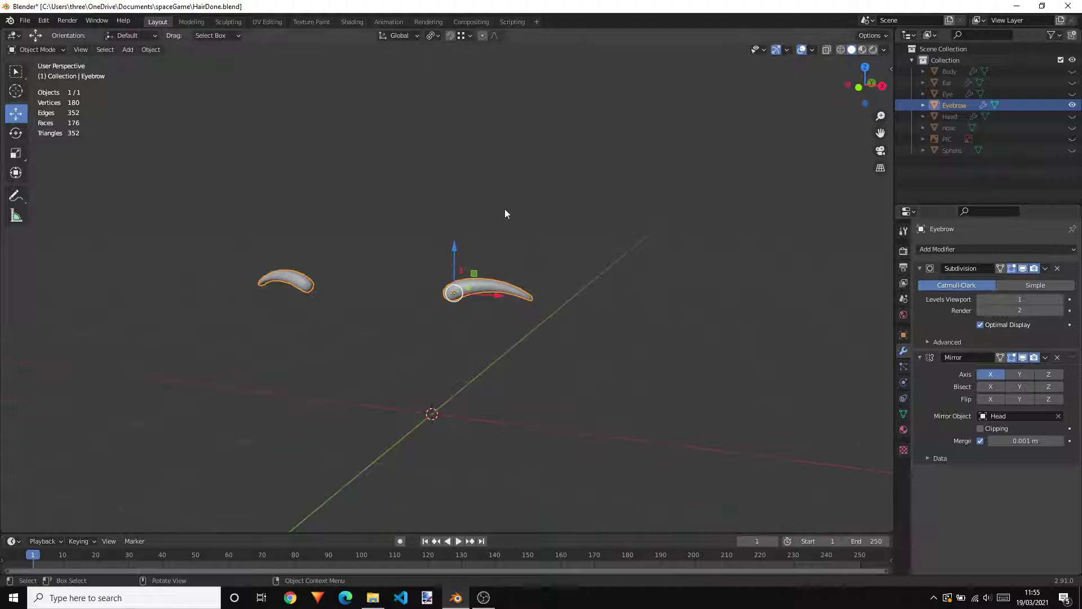
Inspect the Eyebrow from the rear and apply its Subdivision modifier.
key(Tab)
key(Tab)
middle_drag(667, 310, 489, 280)
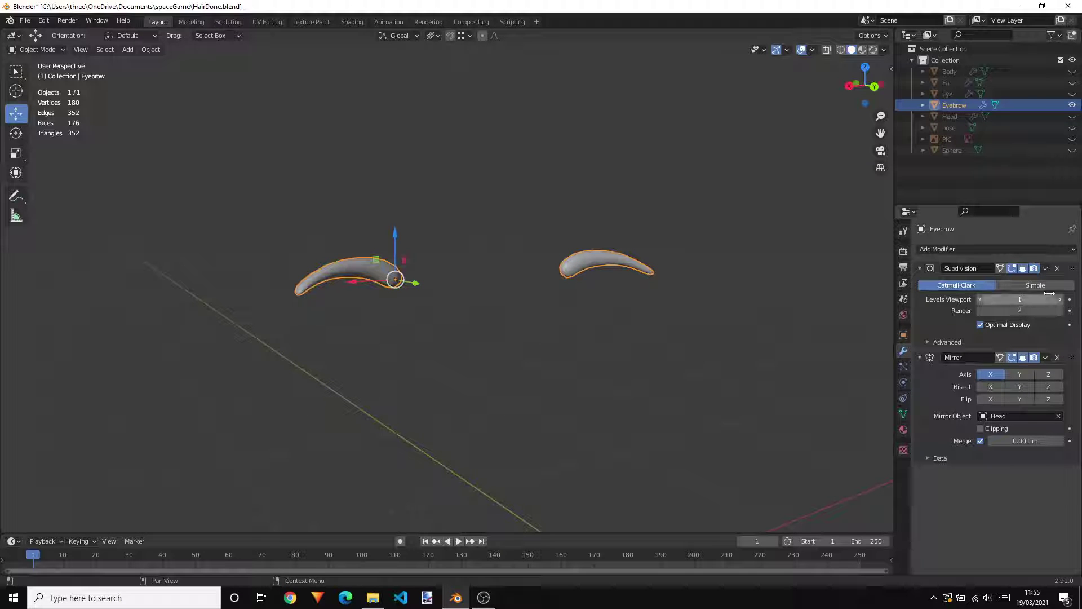
click(1044, 268)
click(1006, 282)
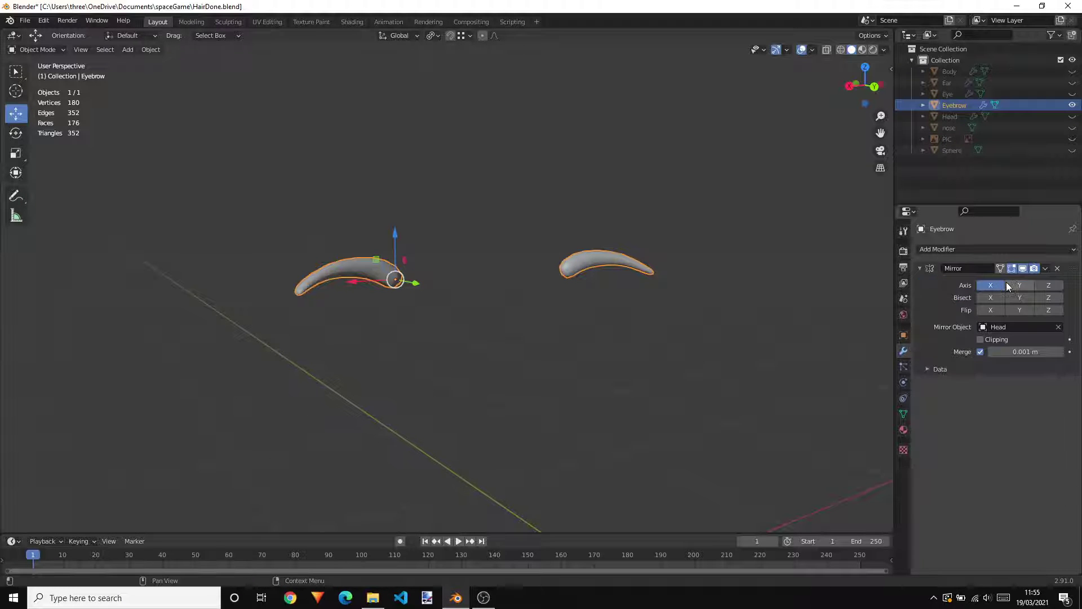
Try applying the Eyebrow's Mirror modifier, inspect the result, and undo back to the live mirror.
click(1044, 268)
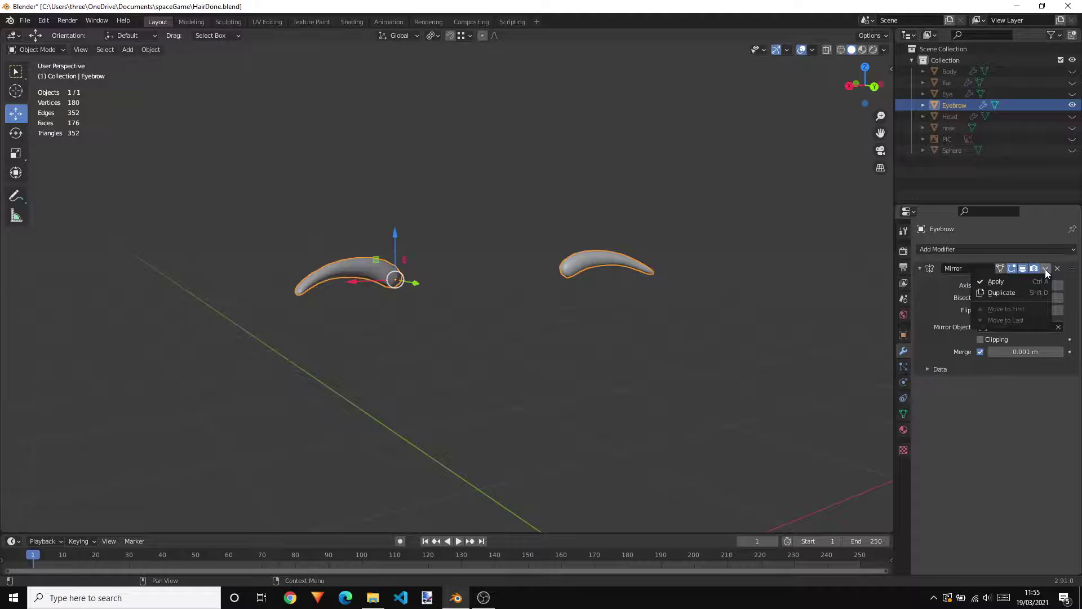
click(1003, 281)
scroll(475, 265, up, 1)
click(474, 265)
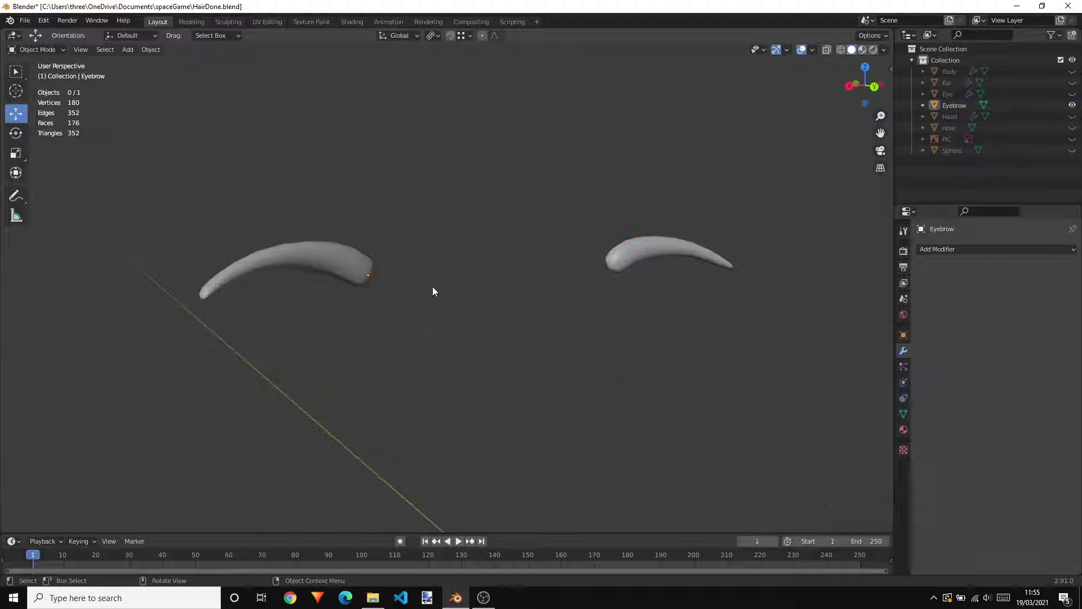
click(330, 258)
mouse_move(498, 288)
middle_down()
mouse_move(553, 298)
mouse_move(500, 291)
middle_up()
key(ctrl+z)
key(ctrl+z)
key(ctrl+z)
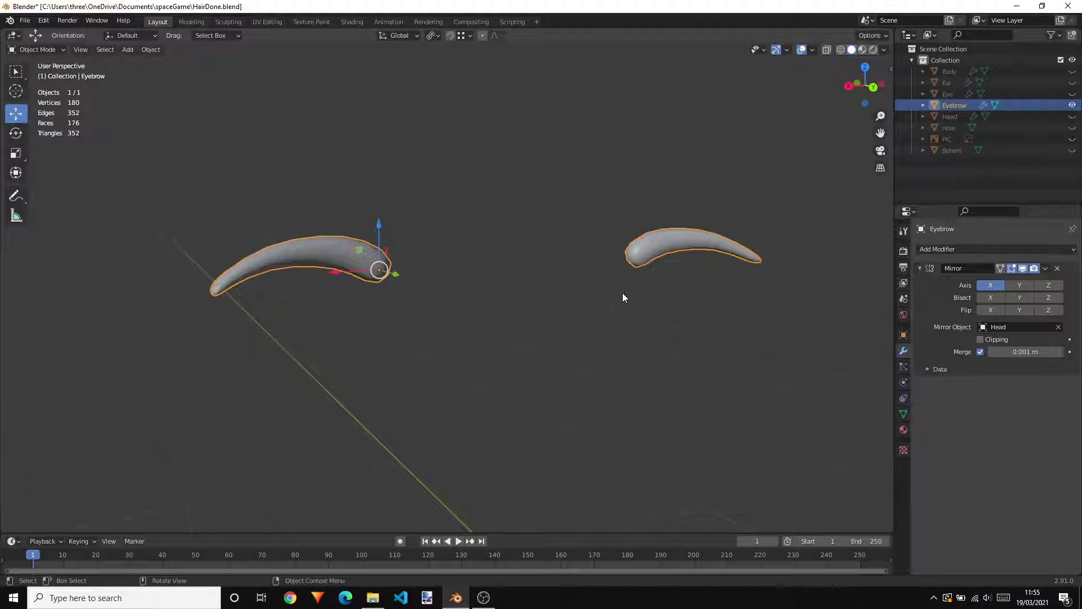
In Edit Mode, select the two rows of faces running along the eyebrow's back and delete them.
scroll(373, 247, up, 2)
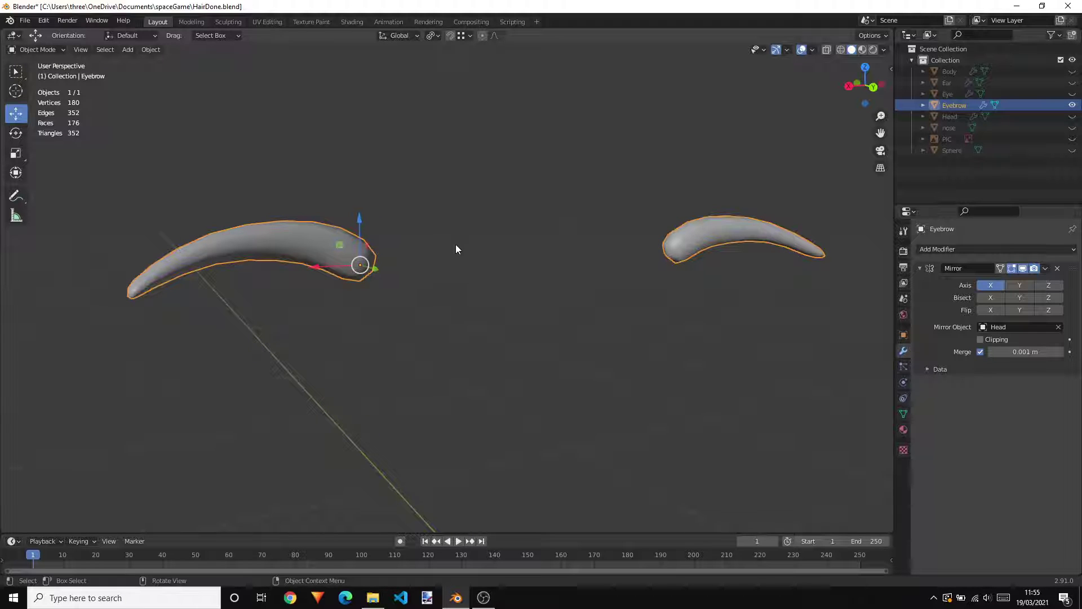
shift+middle_drag(456, 248, 570, 230)
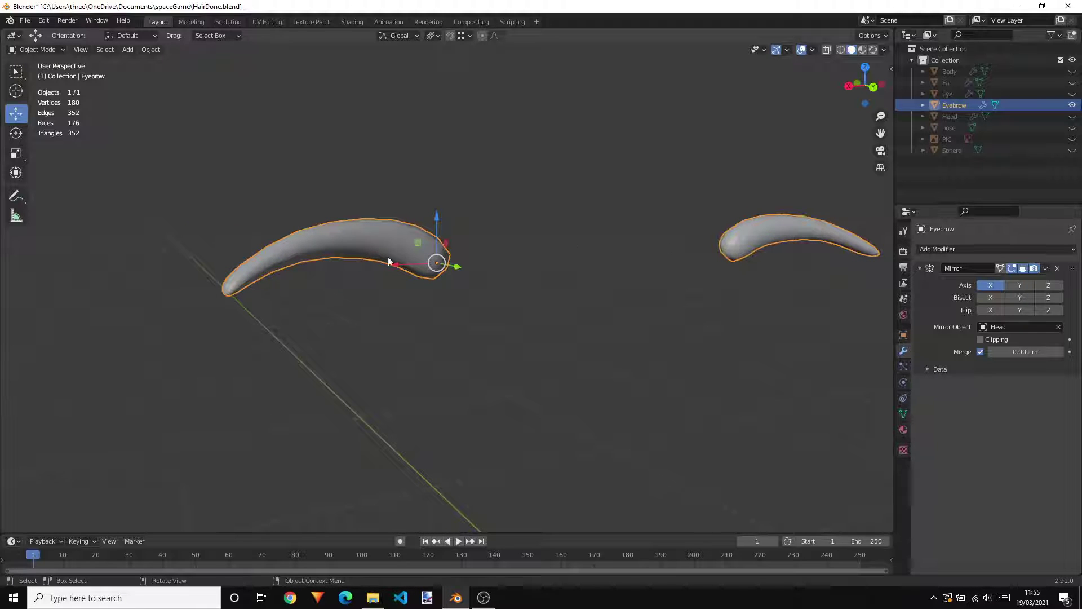
scroll(411, 238, up, 1)
key(Tab)
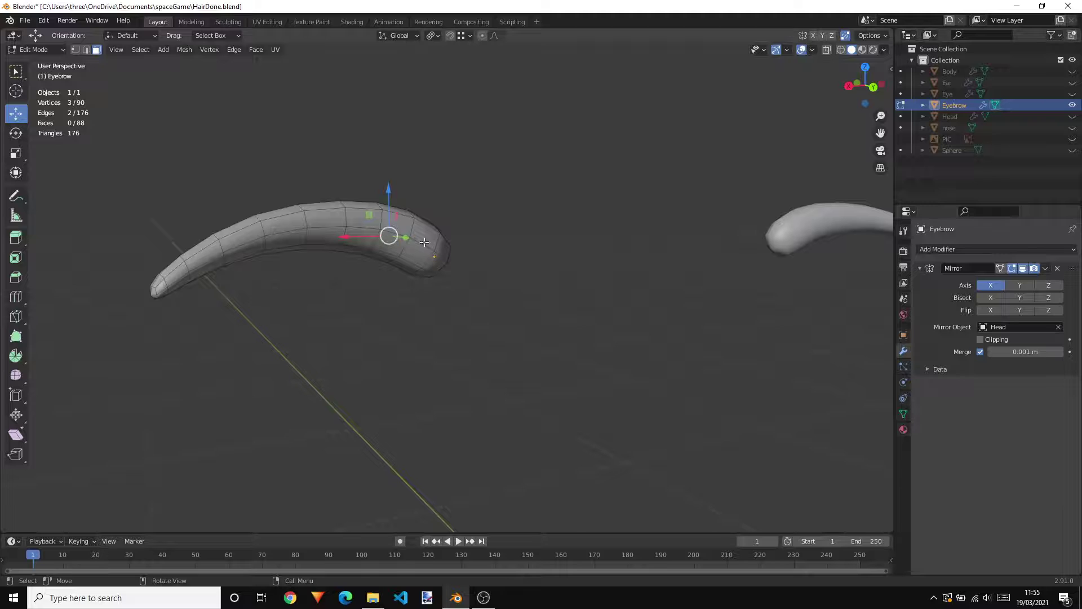
click(424, 248)
shift+click(431, 255)
shift+click(392, 224)
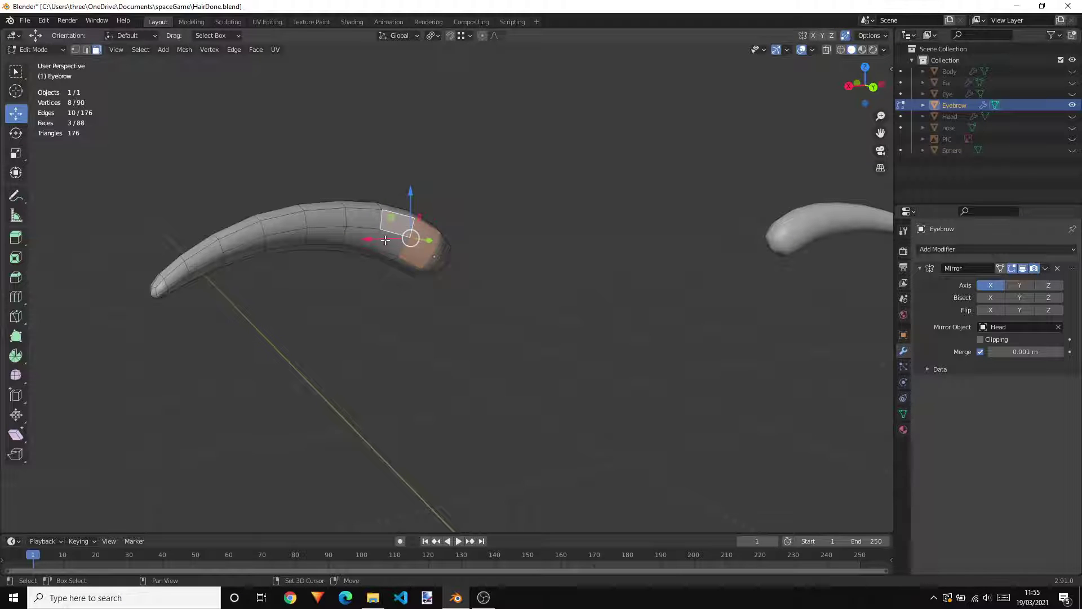
shift+click(395, 247)
shift+click(363, 220)
shift+click(355, 237)
shift+click(324, 233)
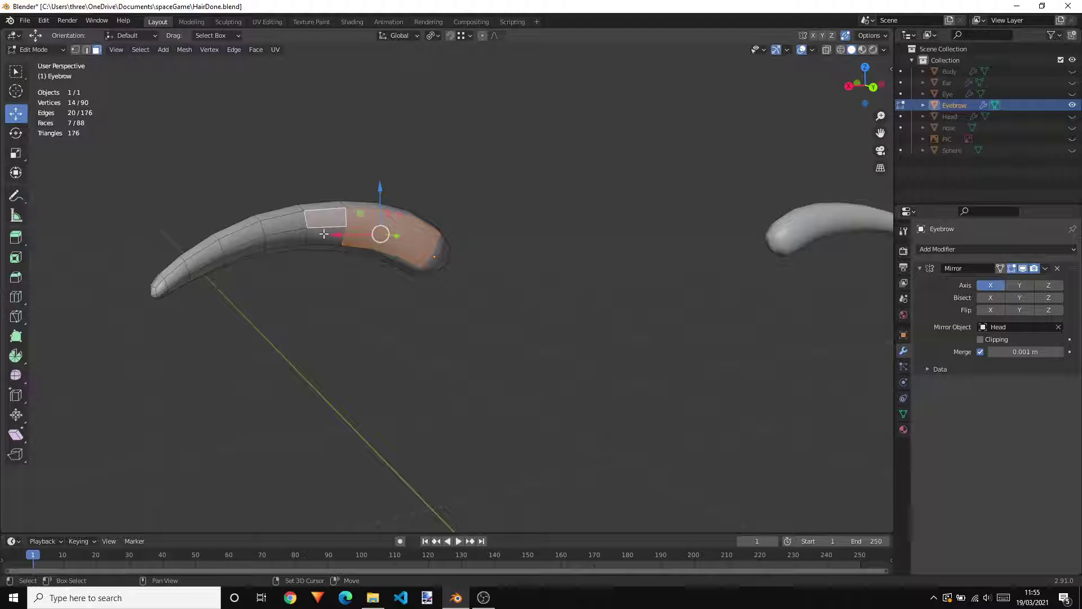
shift+click(325, 239)
shift+click(285, 224)
shift+click(285, 239)
shift+click(242, 237)
shift+click(244, 250)
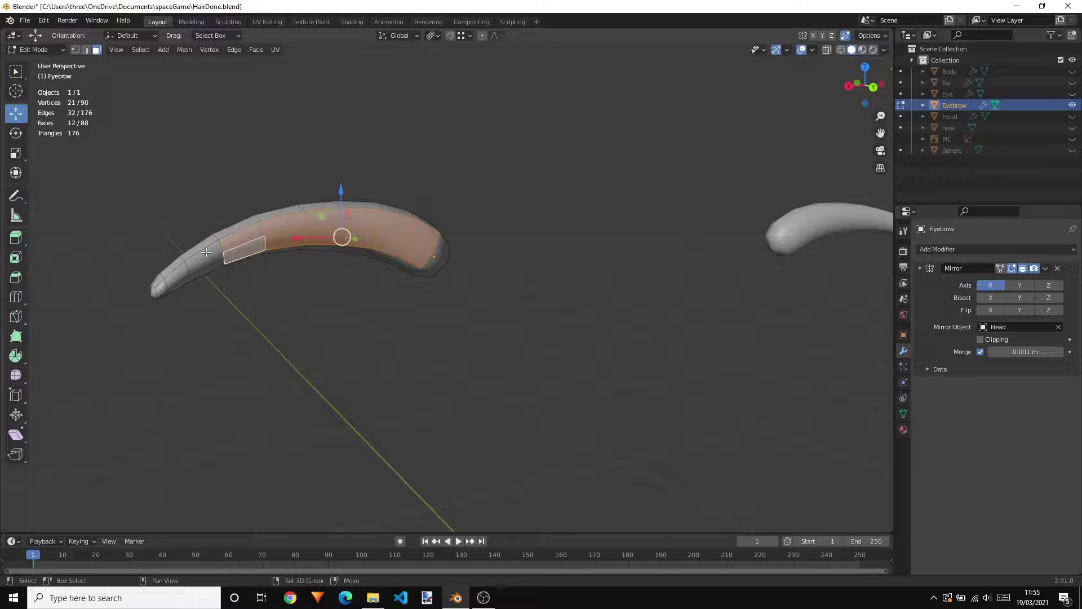
shift+click(206, 253)
shift+click(197, 261)
shift+click(186, 270)
shift+click(176, 281)
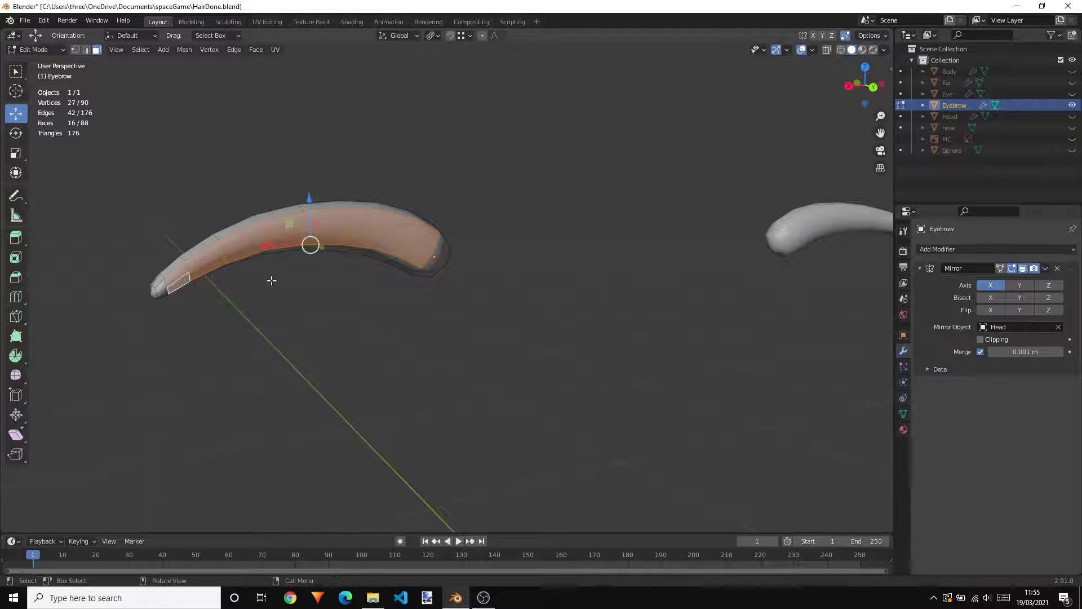
key(x)
click(341, 288)
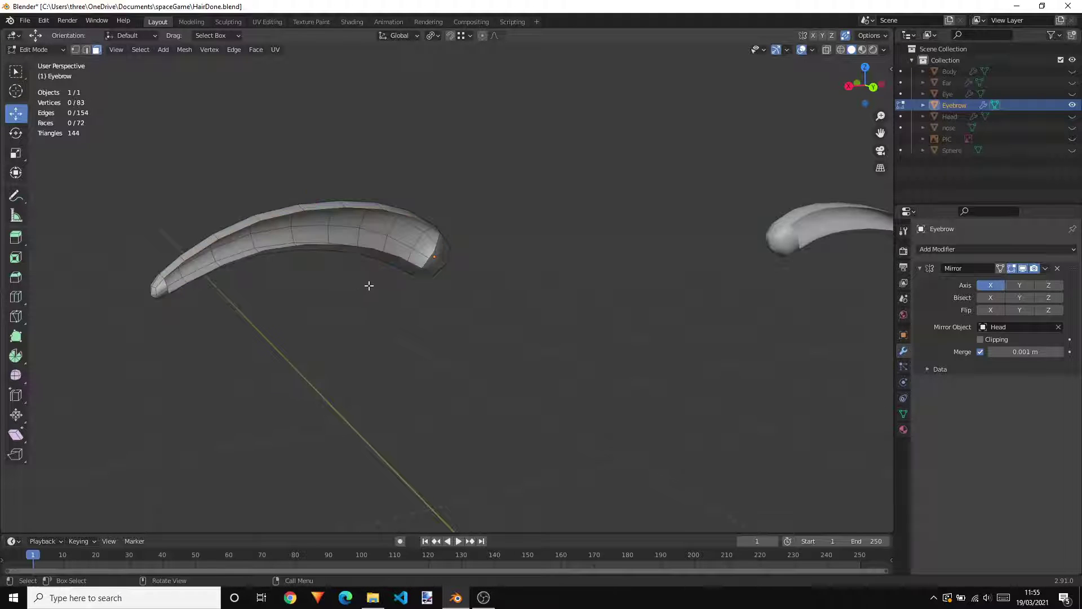
Delete the two remaining rear faces at the eyebrow's thick end and return to Object Mode.
middle_drag(341, 285, 507, 295)
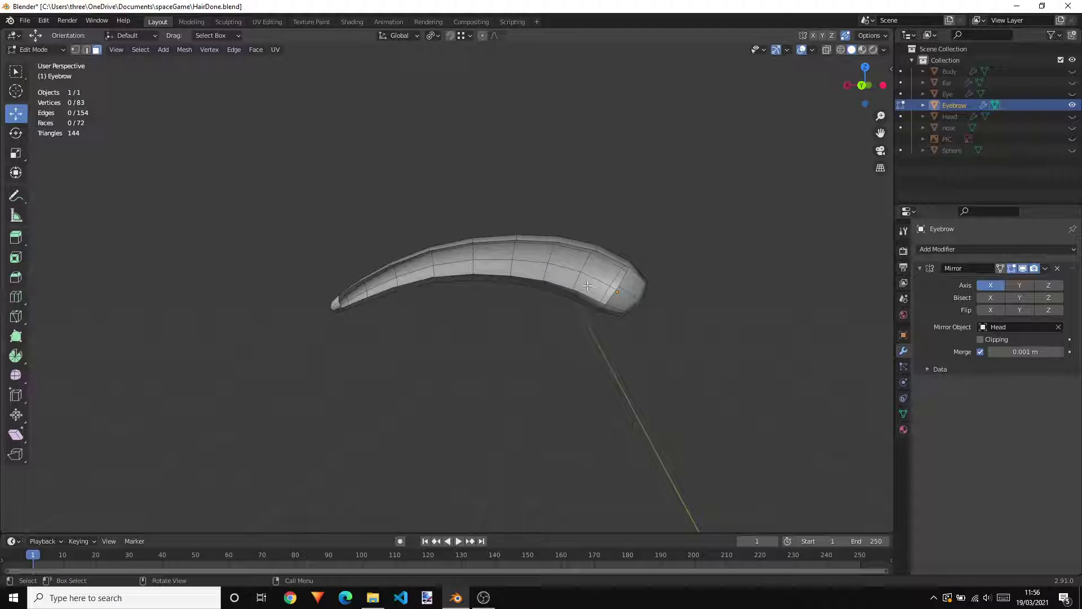
click(631, 297)
shift+click(623, 301)
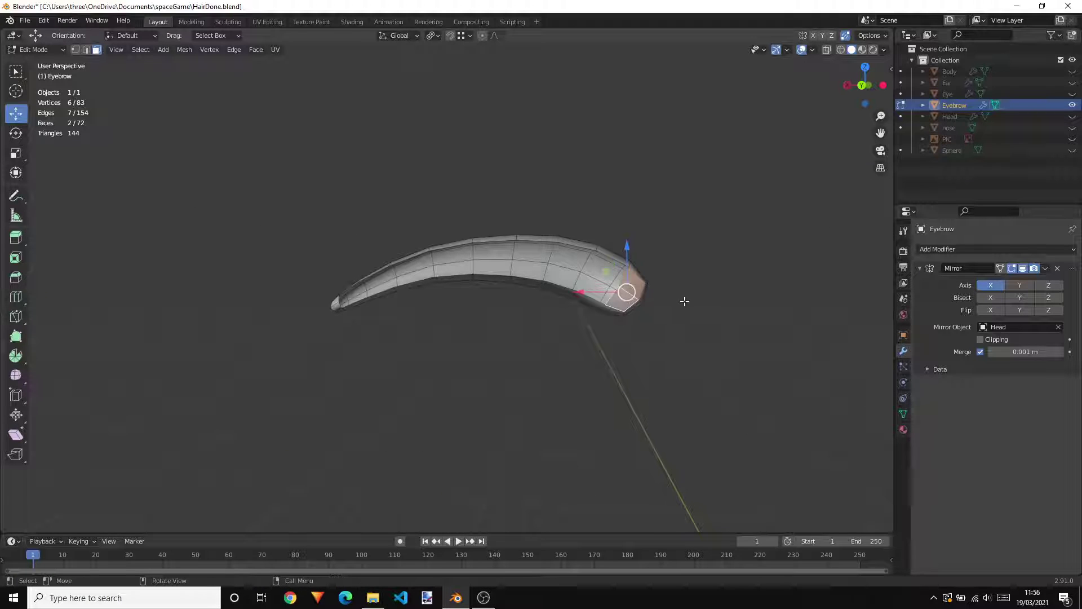
key(ctrl+x)
mouse_move(637, 303)
middle_down()
mouse_move(674, 299)
mouse_move(577, 299)
mouse_move(643, 295)
mouse_move(509, 280)
mouse_move(648, 285)
middle_up()
key(x)
click(576, 299)
scroll(643, 295, down, 4)
key(Tab)
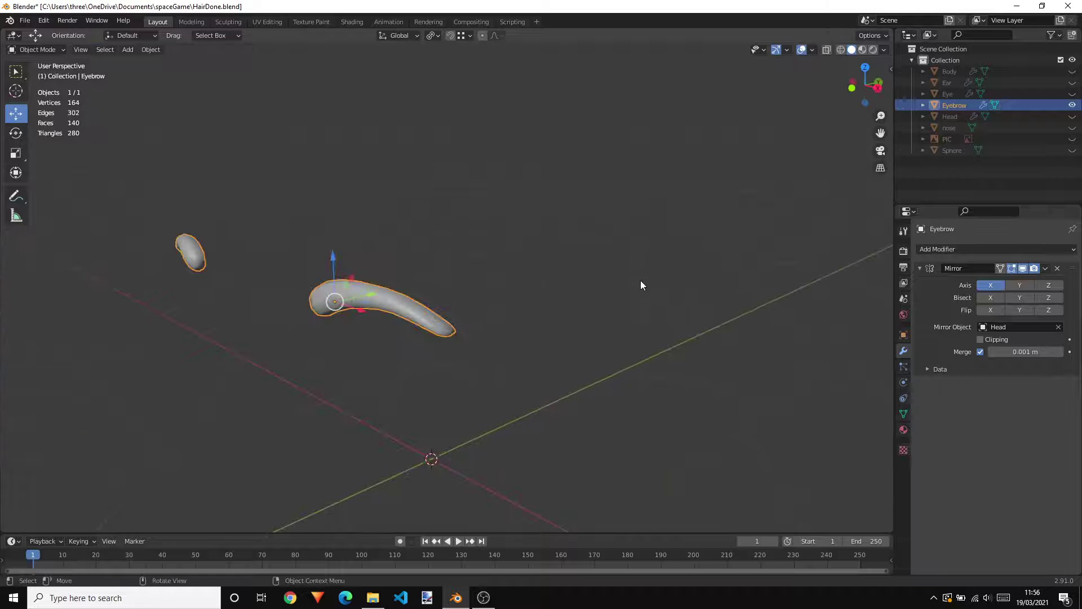
Unhide the Head together with the eyebrows and select it.
click(560, 270)
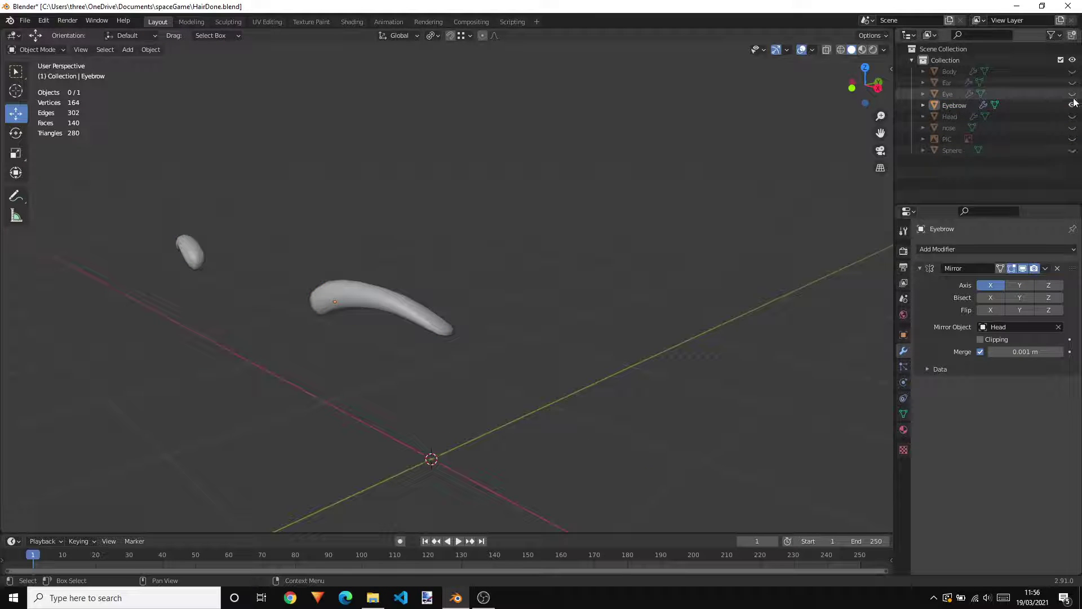
click(1072, 116)
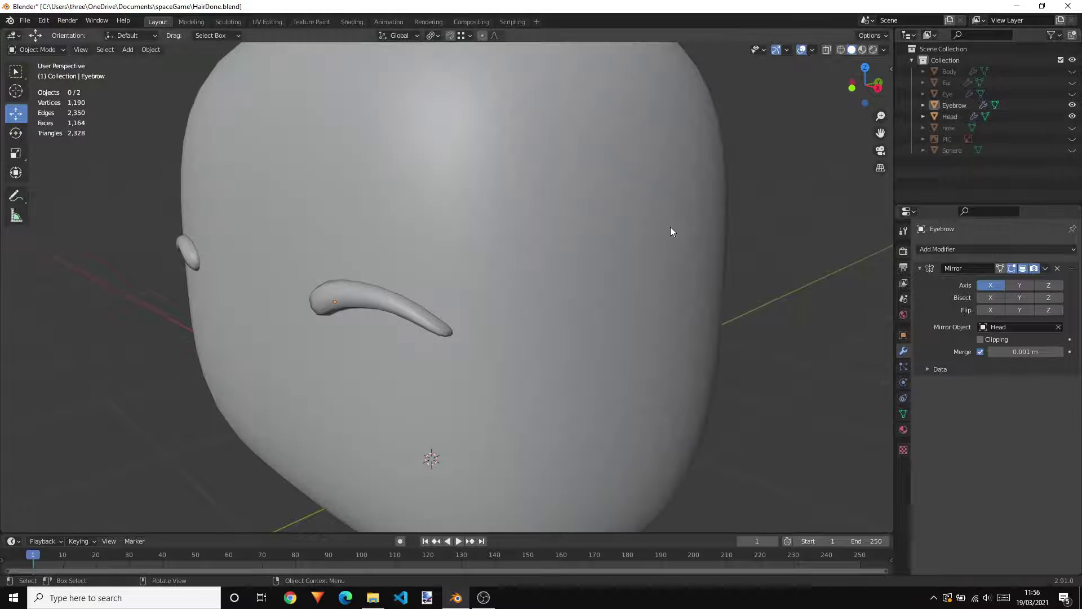
click(687, 230)
scroll(816, 252, down, 2)
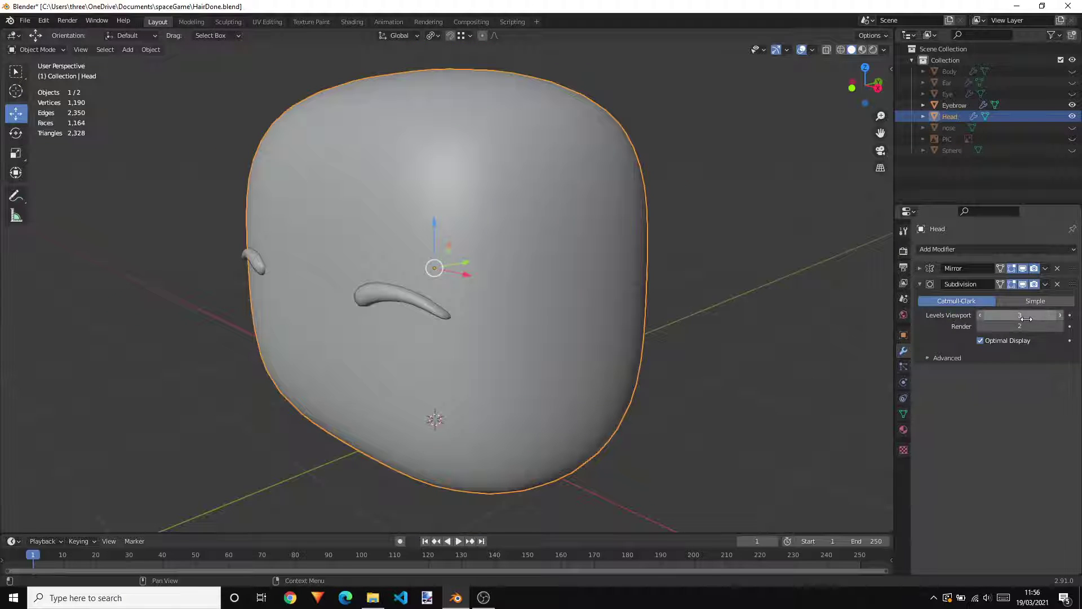
middle_drag(846, 315, 750, 311)
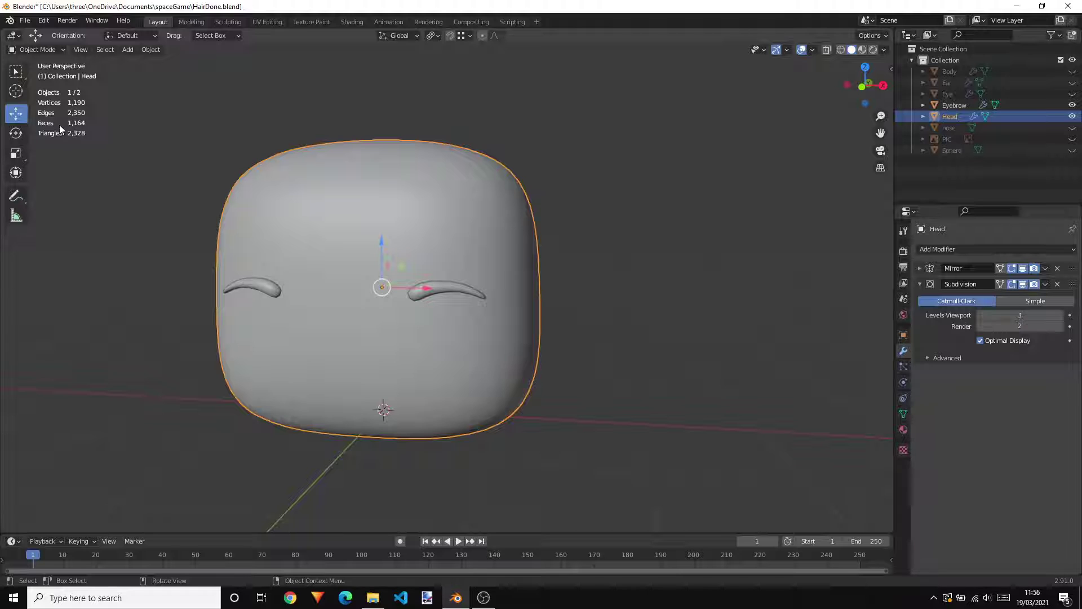
Set the Head's Subdivision viewport level to 2 and inspect its shape and geometry statistics.
click(980, 315)
middle_drag(732, 298, 630, 310)
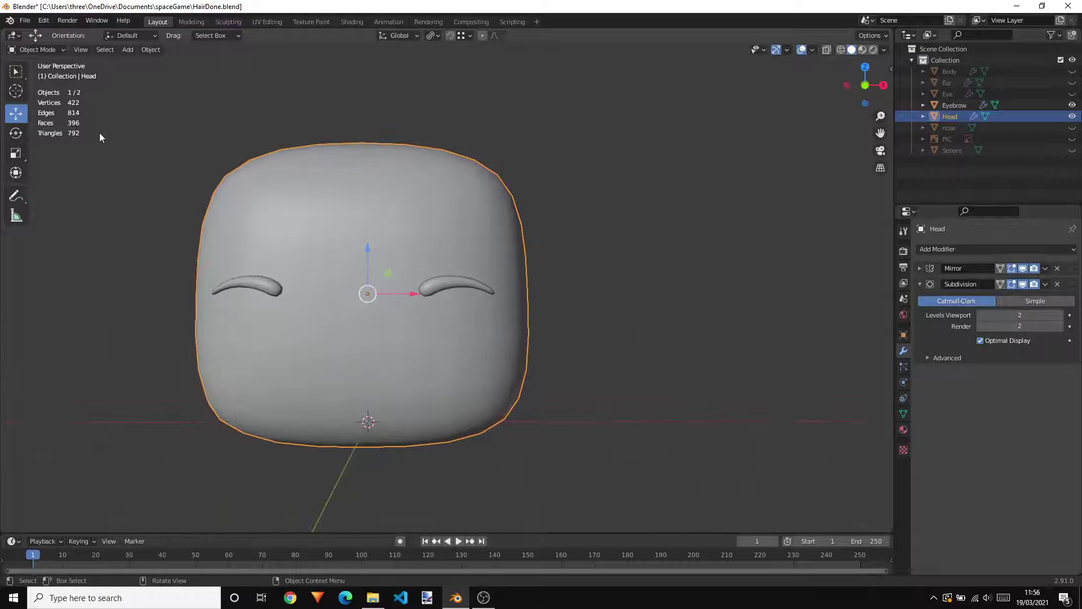
middle_drag(451, 234, 644, 315)
key(Tab)
key(Tab)
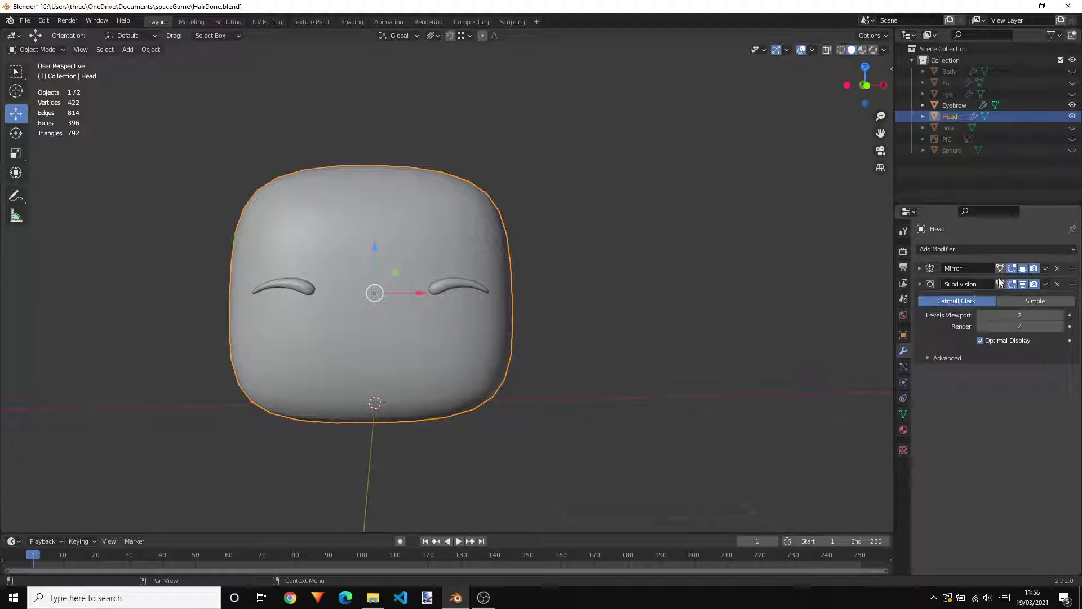
Apply the Head's Subdivision modifier and check the mesh in wireframe before returning to solid shading.
click(1045, 284)
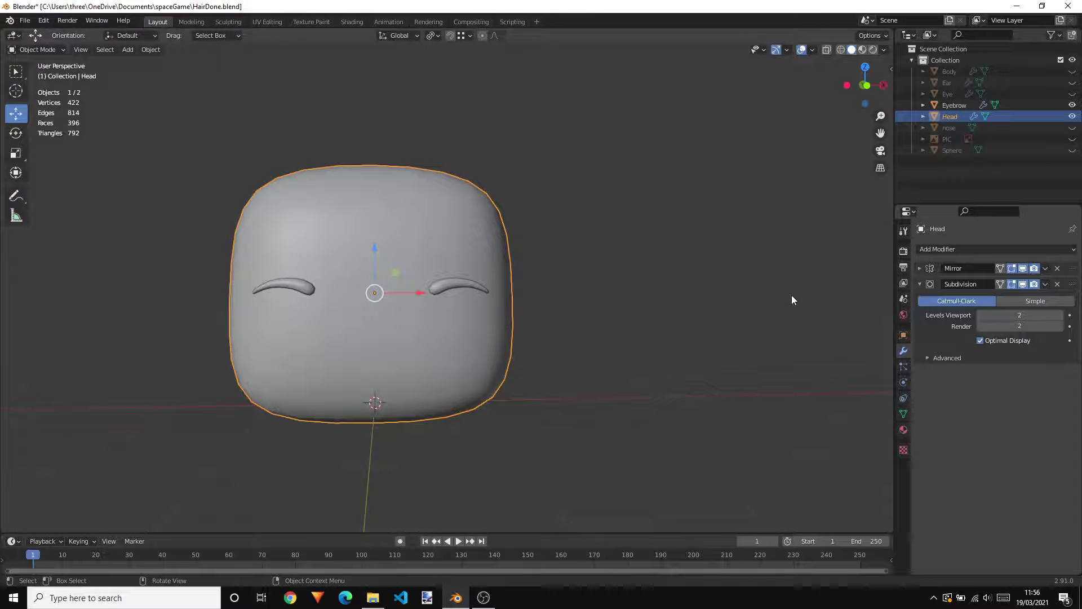
click(1045, 284)
click(1005, 296)
mouse_move(712, 306)
middle_down()
mouse_move(659, 326)
mouse_move(698, 350)
mouse_move(664, 316)
mouse_move(714, 299)
mouse_move(655, 328)
mouse_move(604, 324)
mouse_move(621, 316)
middle_up()
key(z)
click(584, 314)
key(z)
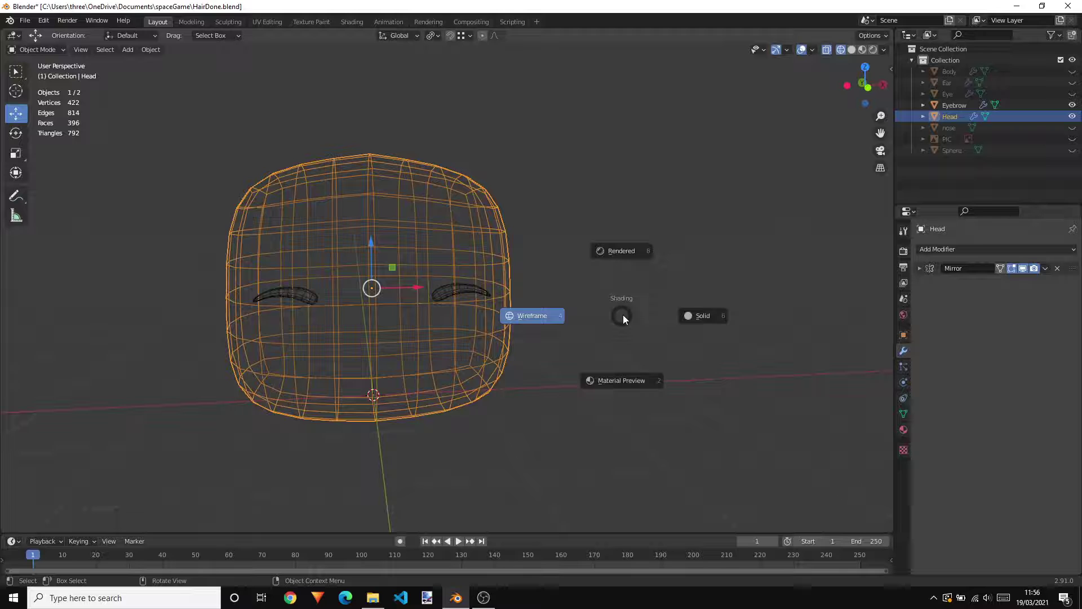
click(710, 315)
mouse_move(714, 313)
middle_down()
mouse_move(668, 299)
mouse_move(619, 324)
mouse_move(688, 304)
mouse_move(693, 350)
mouse_move(734, 299)
mouse_move(510, 306)
middle_up()
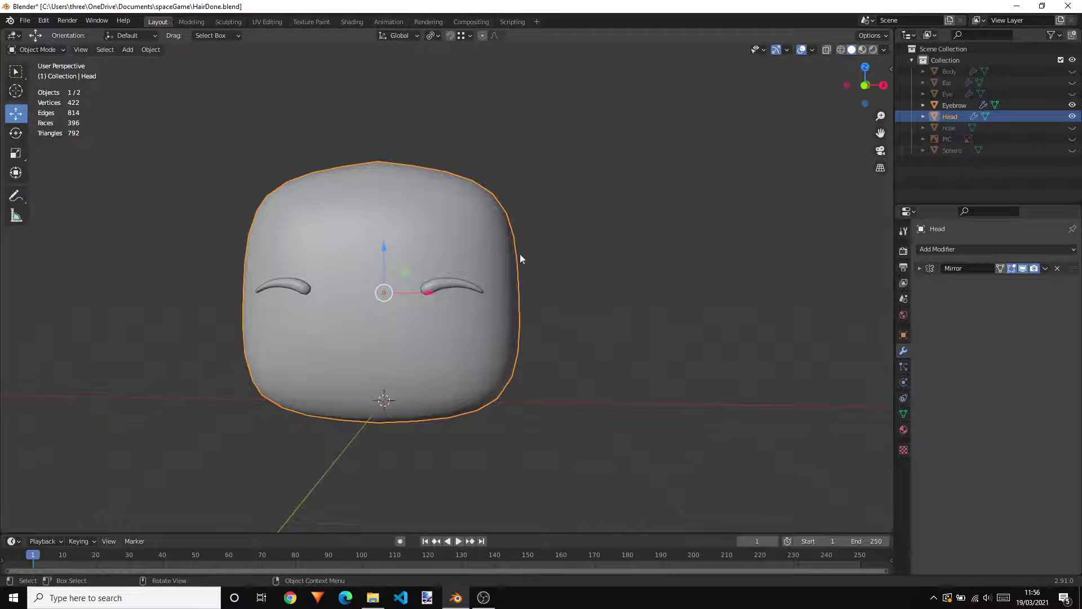
Unhide the nose and the Eye so they show on the head.
click(1071, 128)
middle_drag(637, 247, 698, 217)
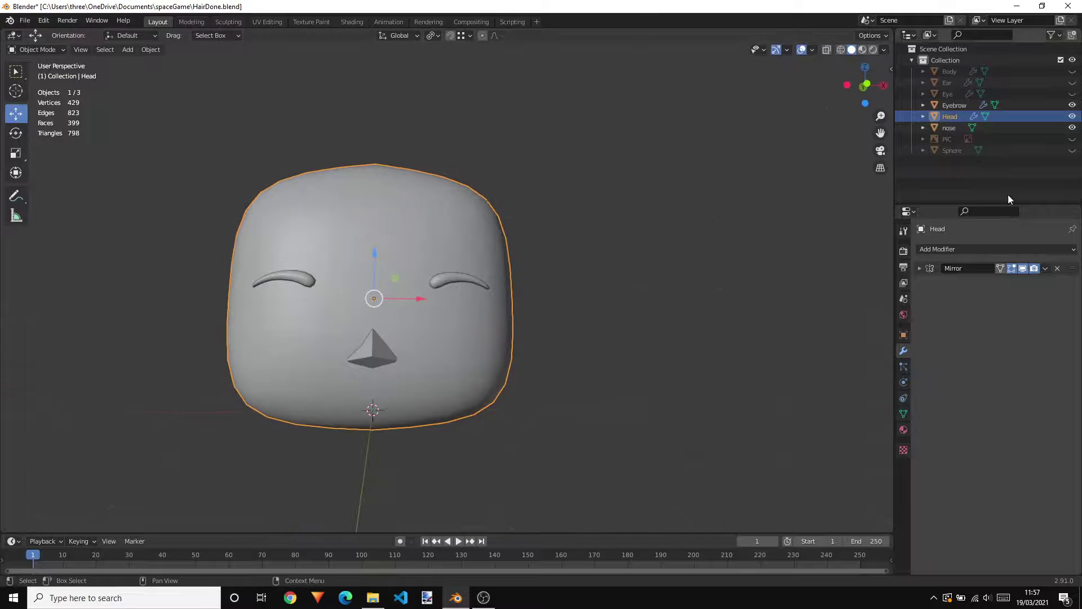
click(1071, 94)
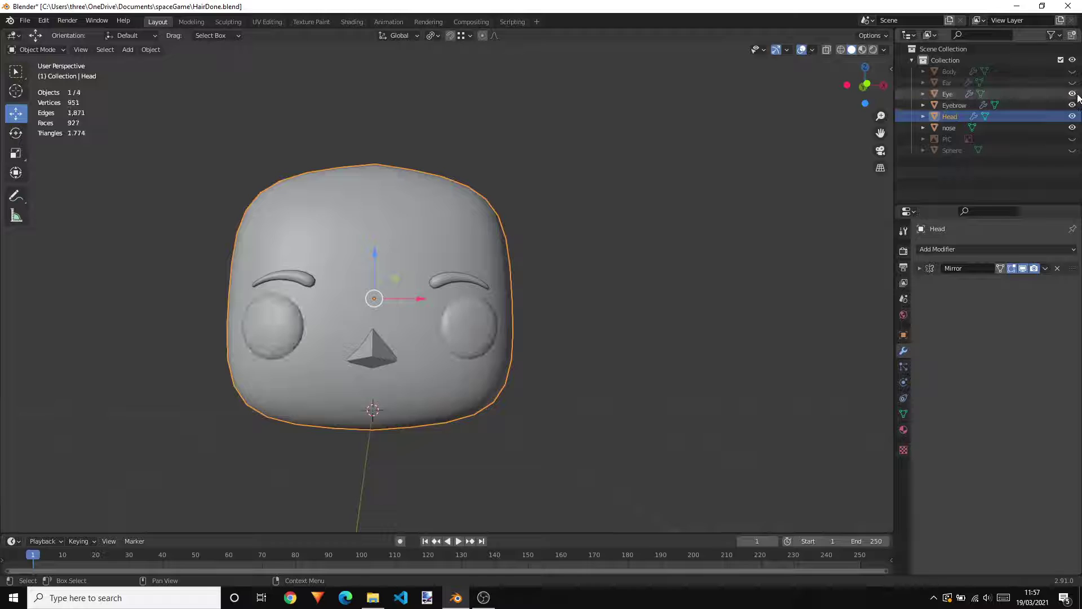
Add a Subdivision Surface modifier to the nose.
click(363, 338)
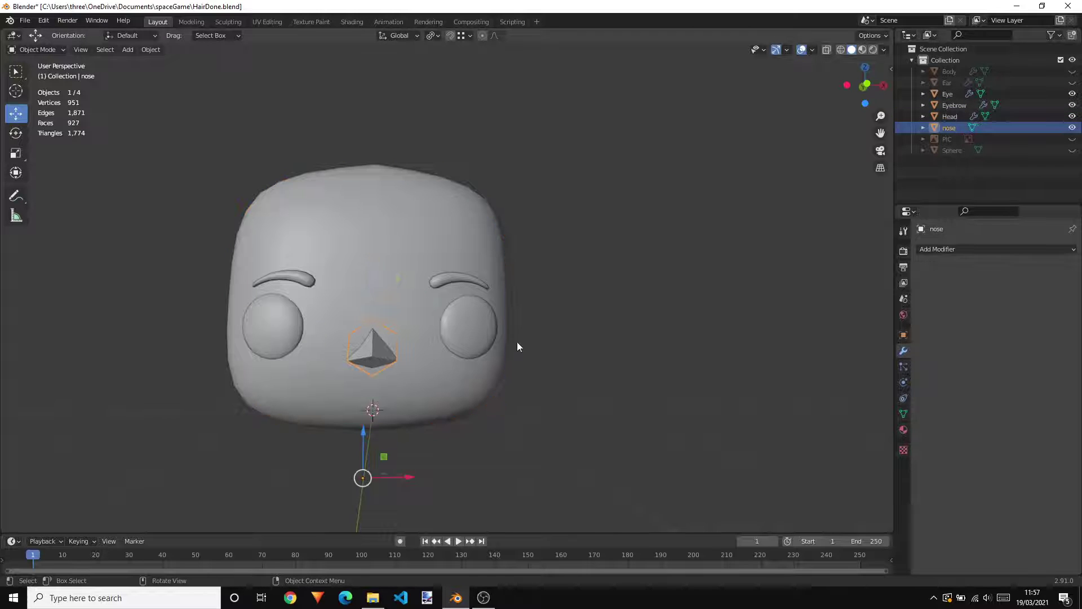
scroll(546, 301, up, 2)
click(1046, 251)
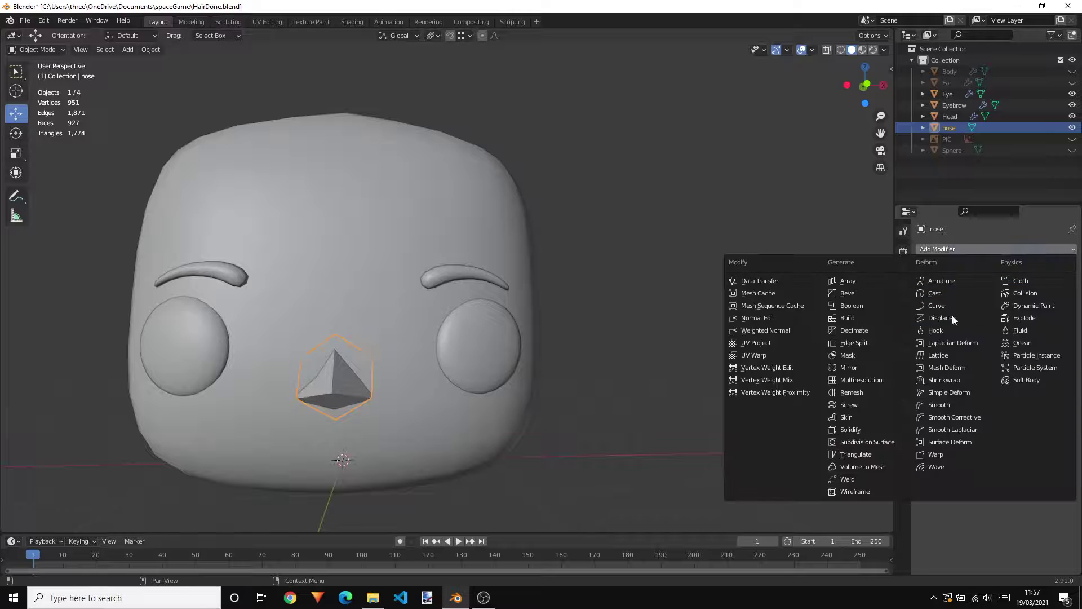
click(884, 443)
Scale the nose uniformly to about 0.959, check it from the side, and deselect everything.
middle_drag(644, 430, 667, 369)
key(s)
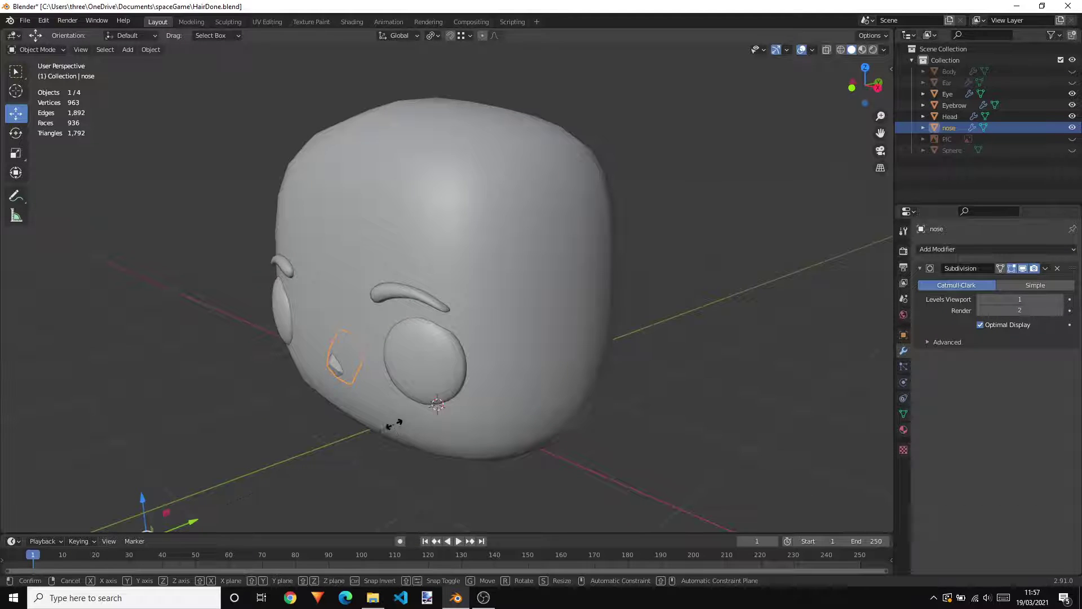
click(376, 424)
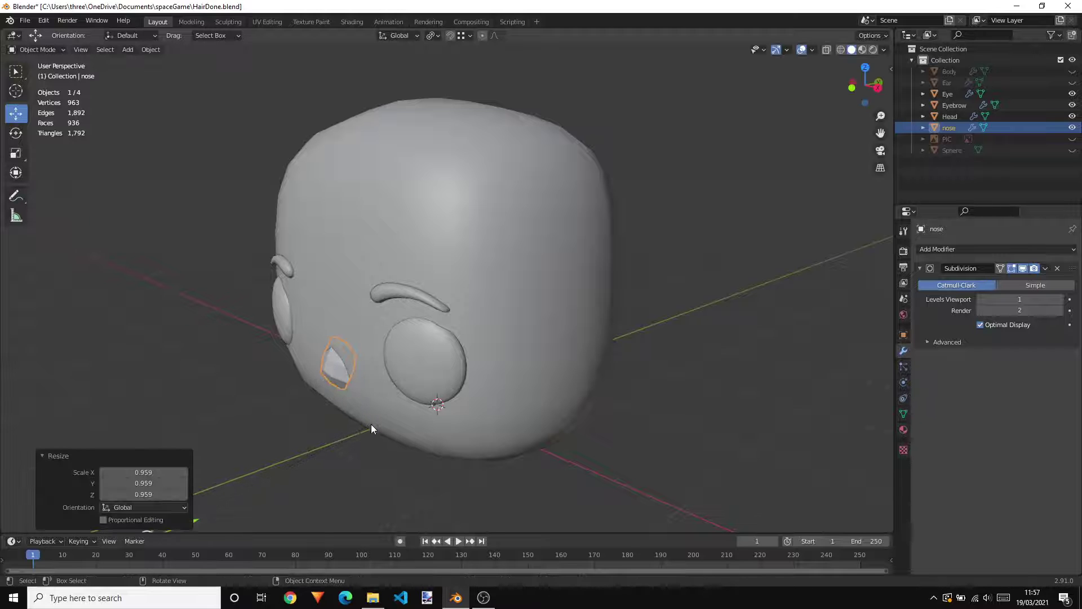
middle_drag(370, 424, 659, 296)
click(566, 378)
click(536, 364)
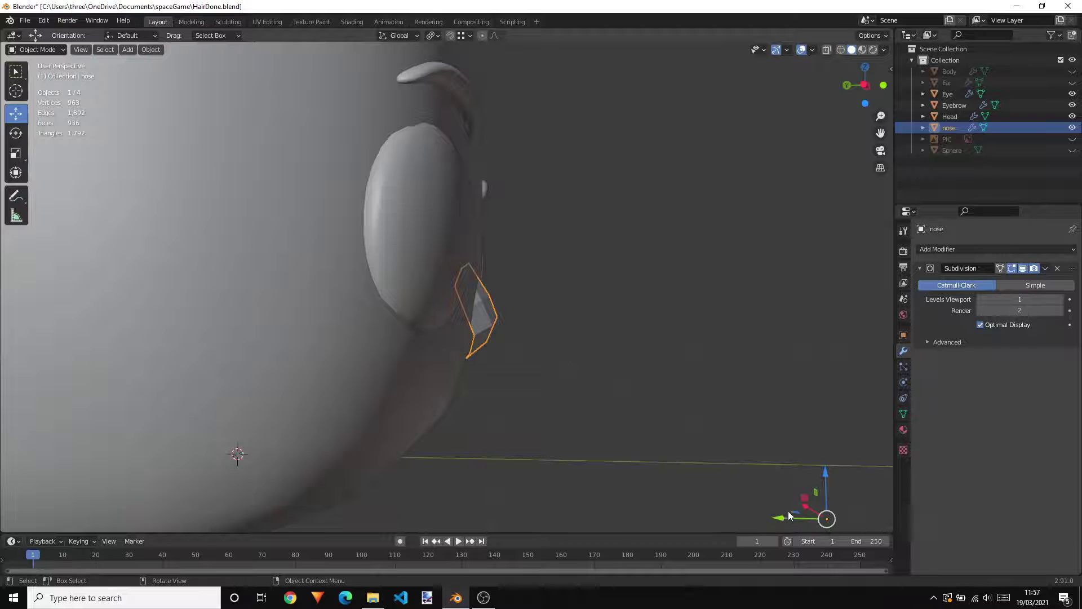
key(alt+a)
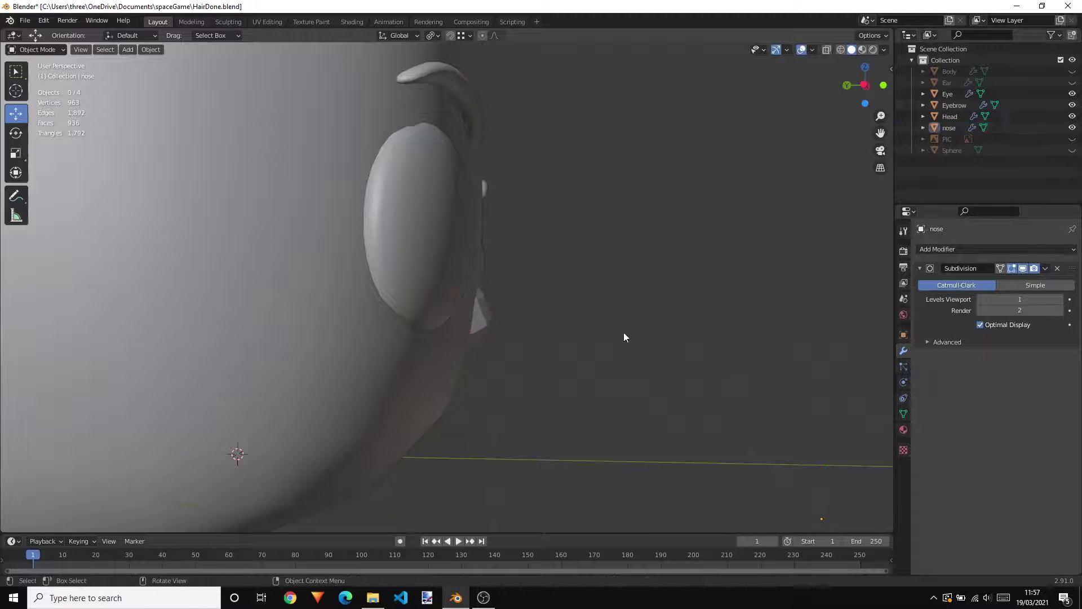
Apply smooth shading to the nose and deselect it.
scroll(624, 337, down, 5)
middle_drag(623, 337, 627, 282)
click(151, 49)
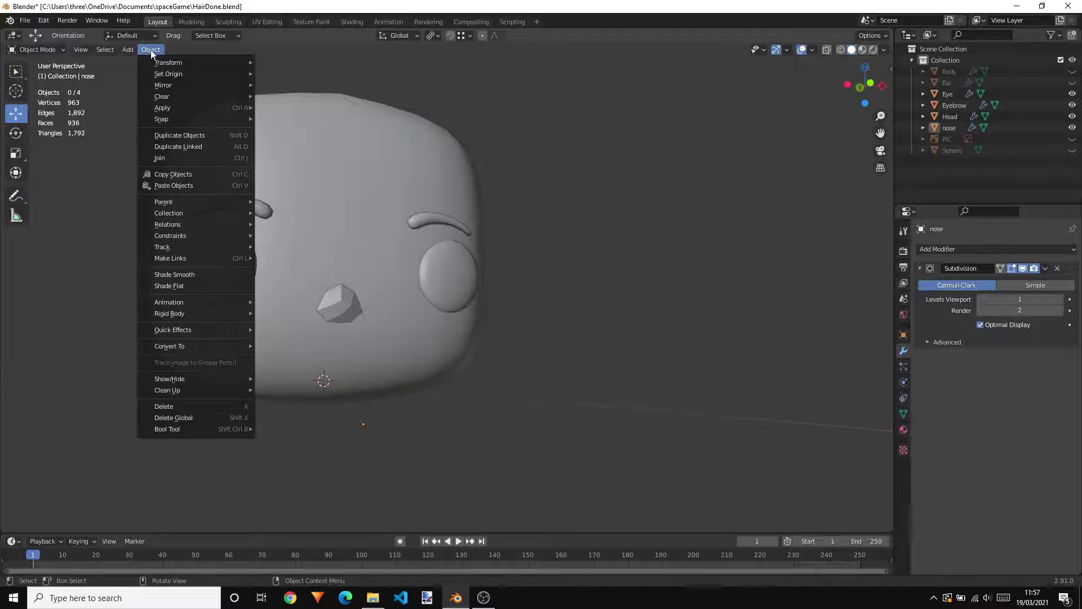
mouse_move(163, 63)
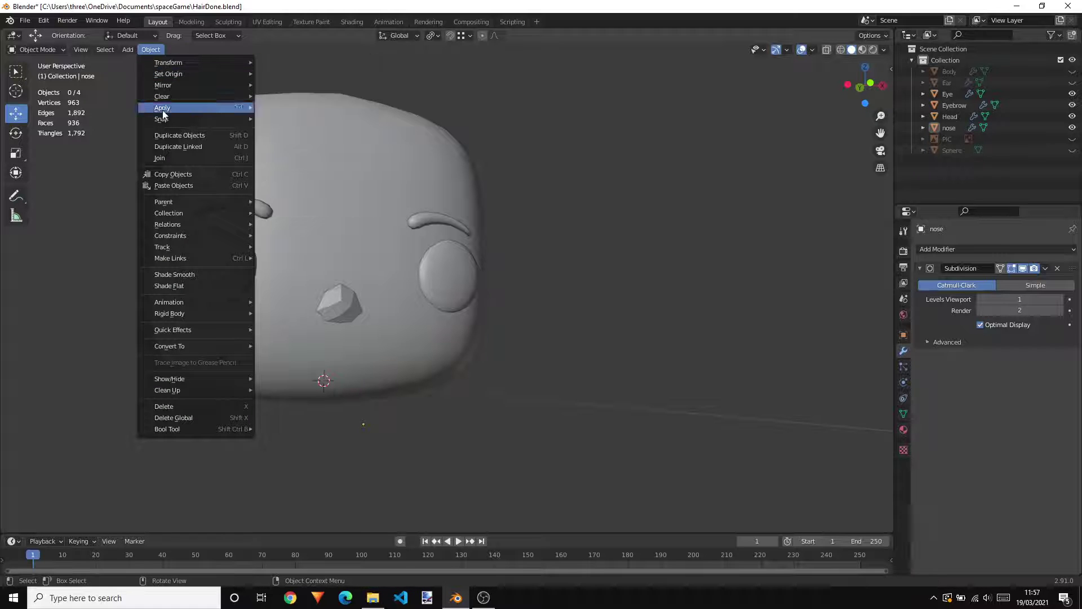
click(189, 275)
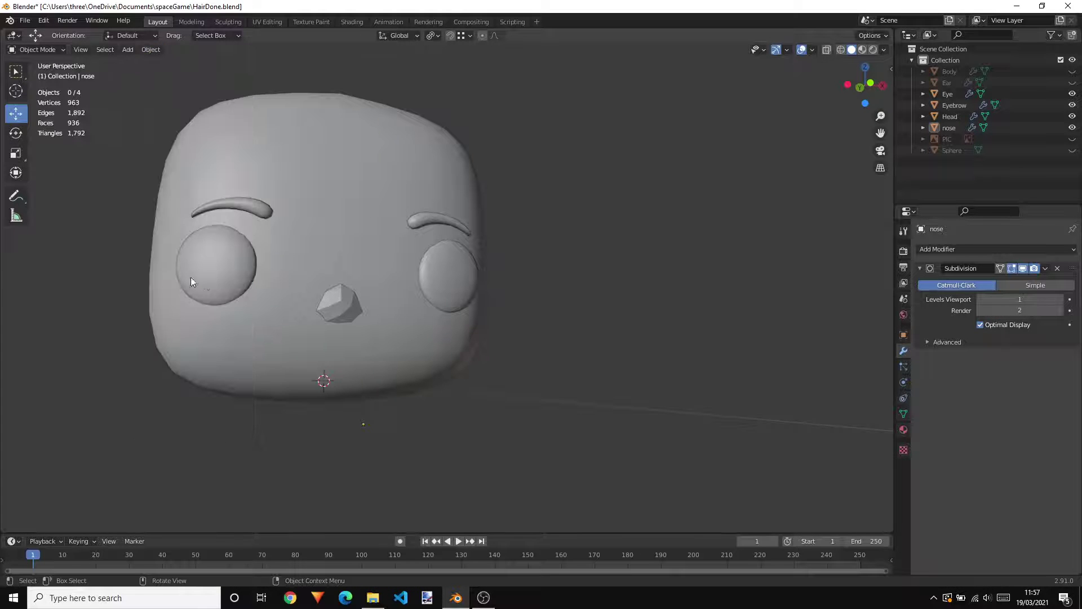
click(357, 296)
click(152, 51)
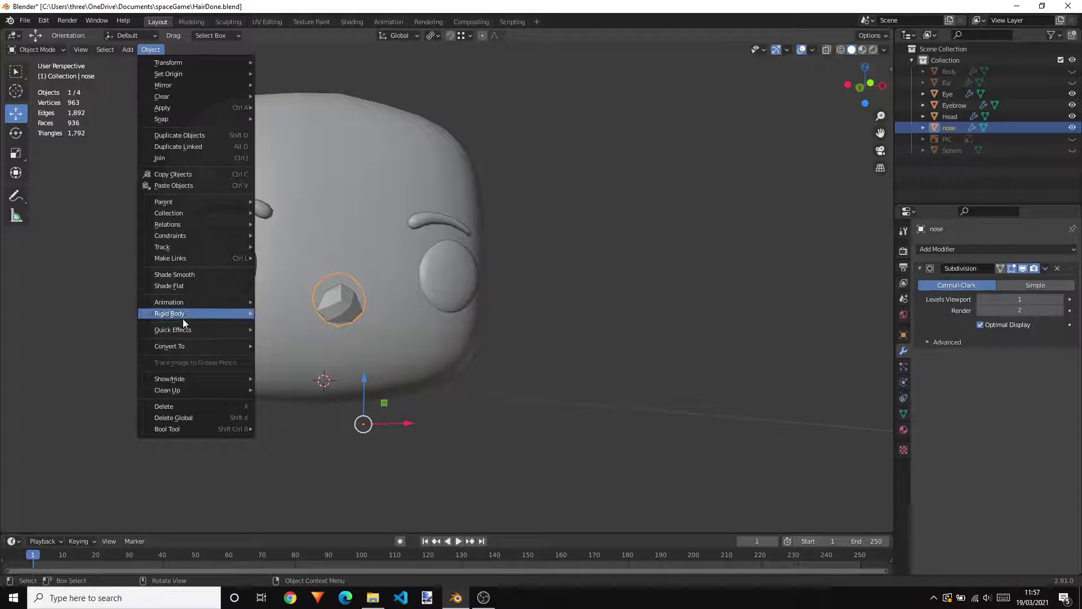
click(195, 275)
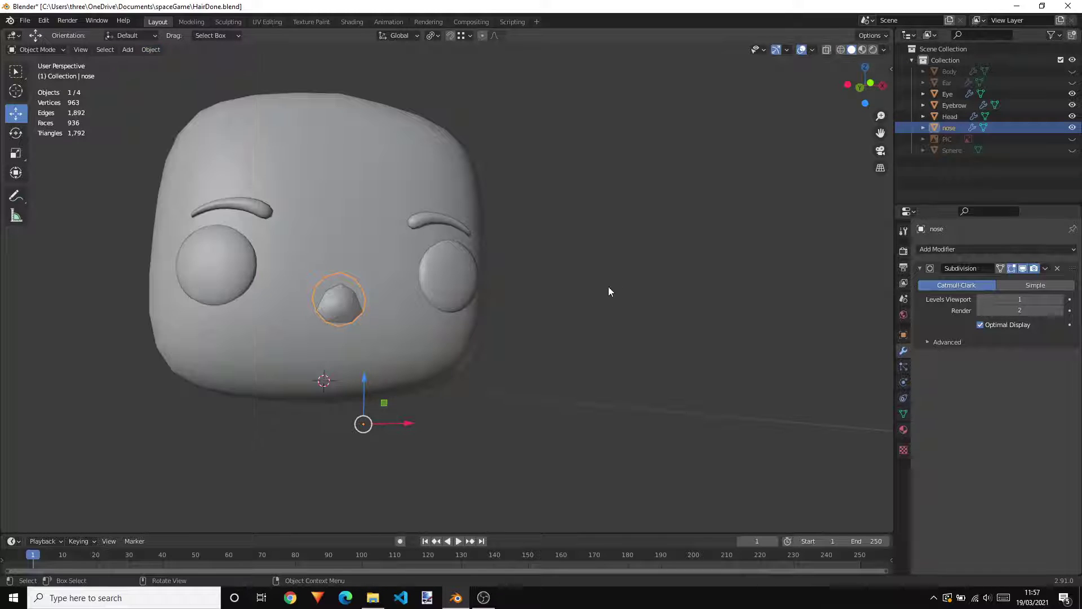
click(608, 287)
Shift the nose slightly along the Y axis to adjust its depth on the face, deselect it, and check it from the front.
middle_drag(614, 291, 638, 322)
scroll(502, 307, up, 3)
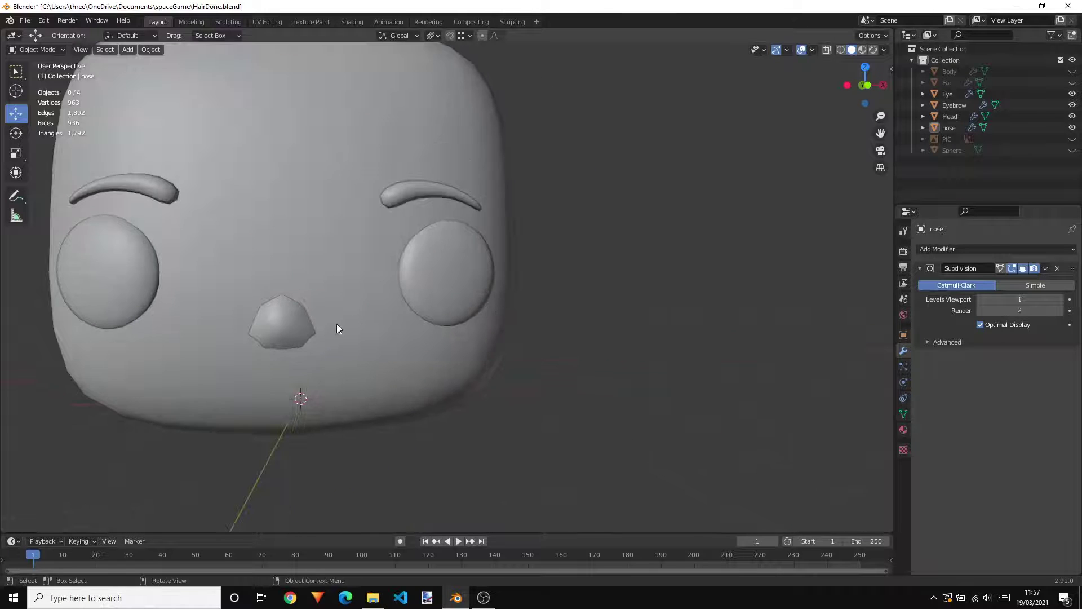
click(300, 325)
middle_drag(300, 325, 657, 383)
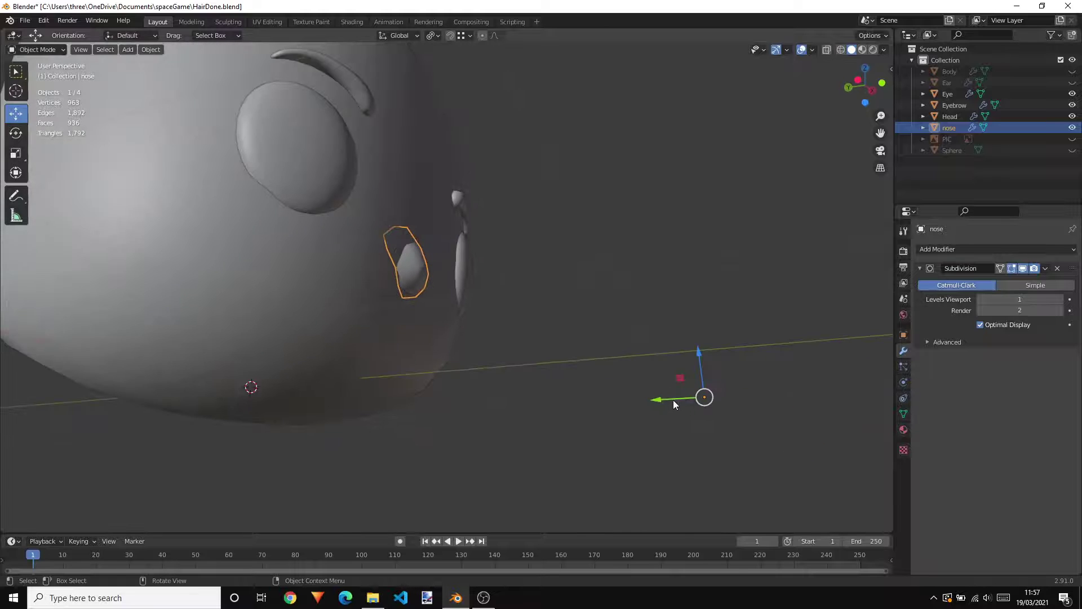
drag(673, 400, 665, 361)
click(662, 320)
middle_drag(662, 320, 583, 298)
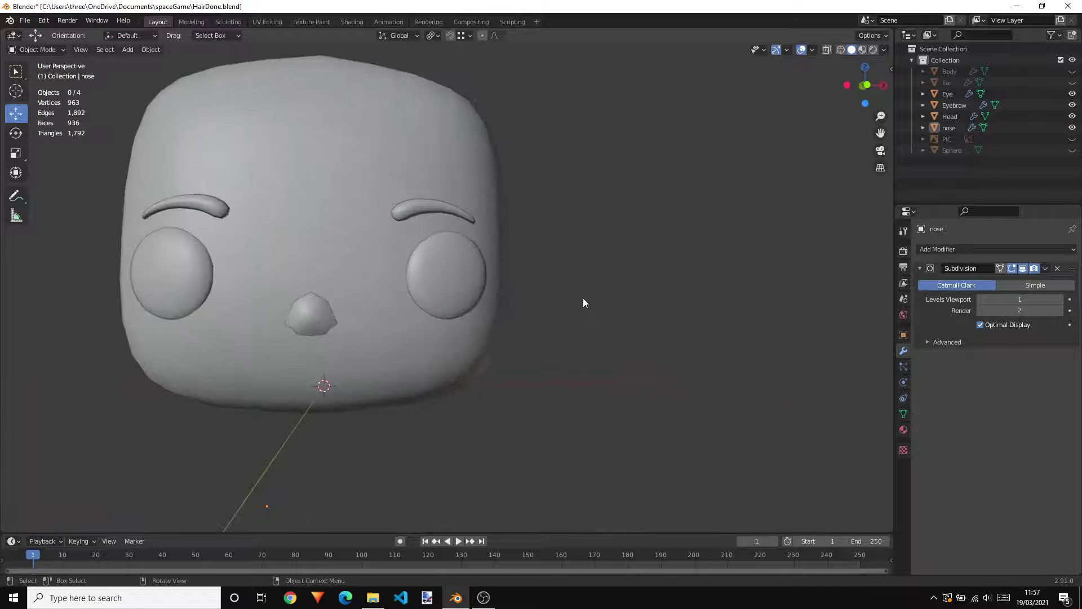
middle_drag(570, 202, 644, 217)
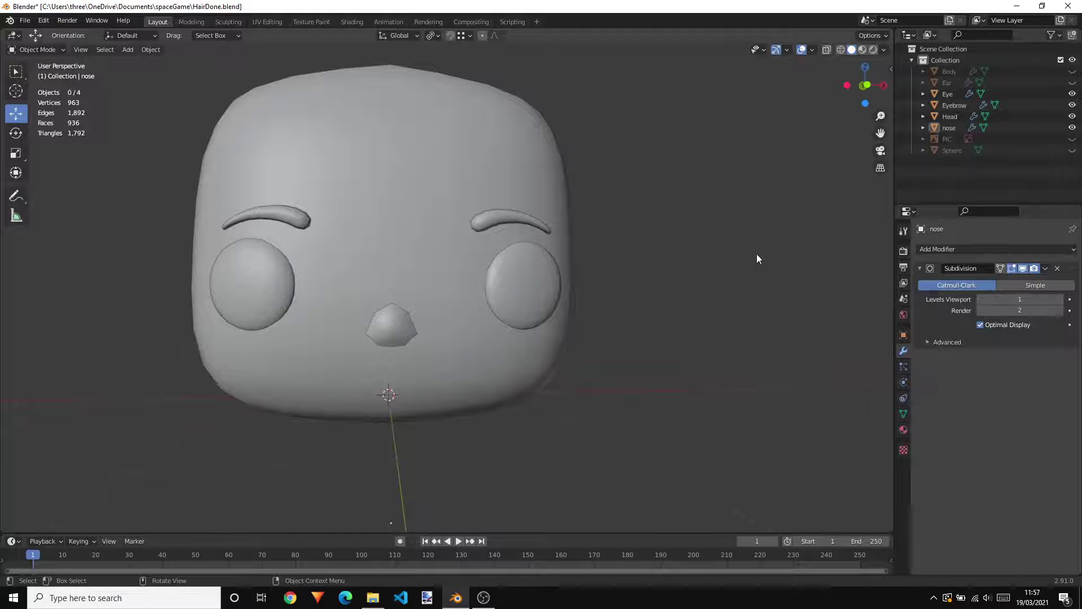
click(396, 332)
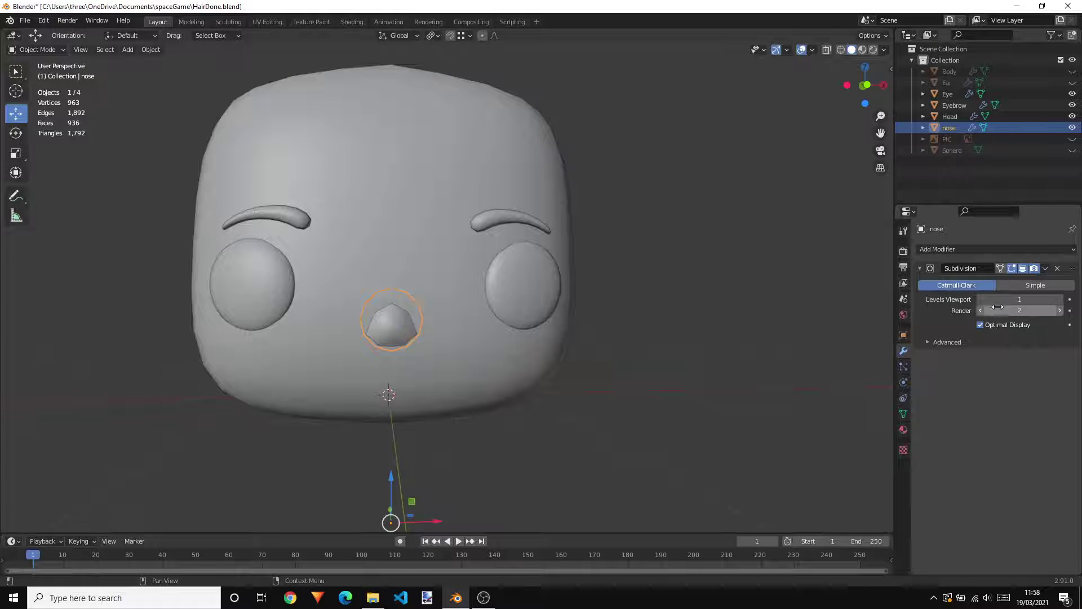
click(633, 308)
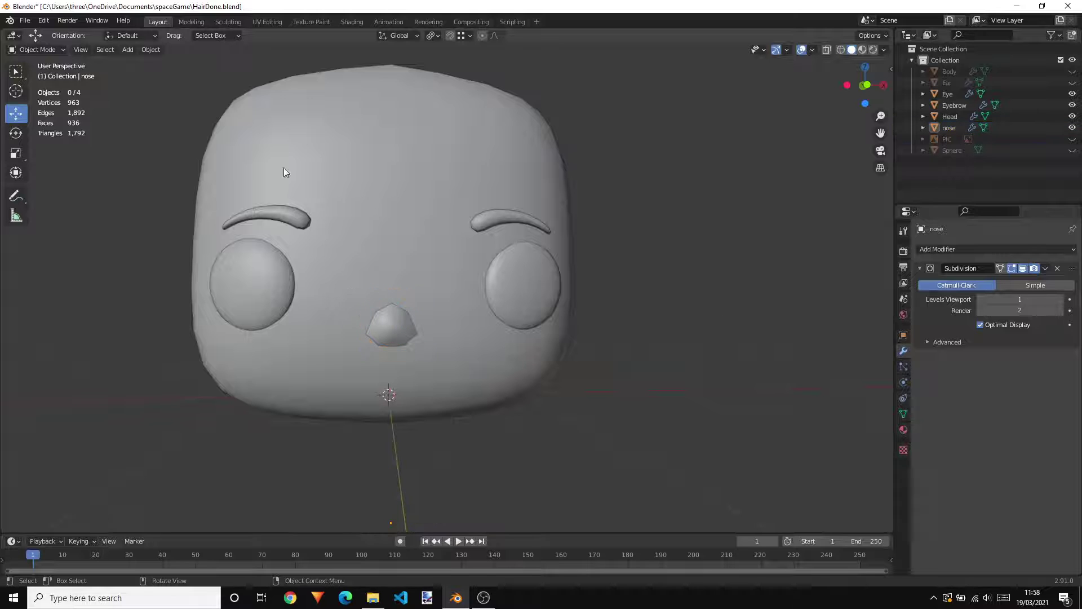
drag(161, 72, 547, 445)
click(607, 434)
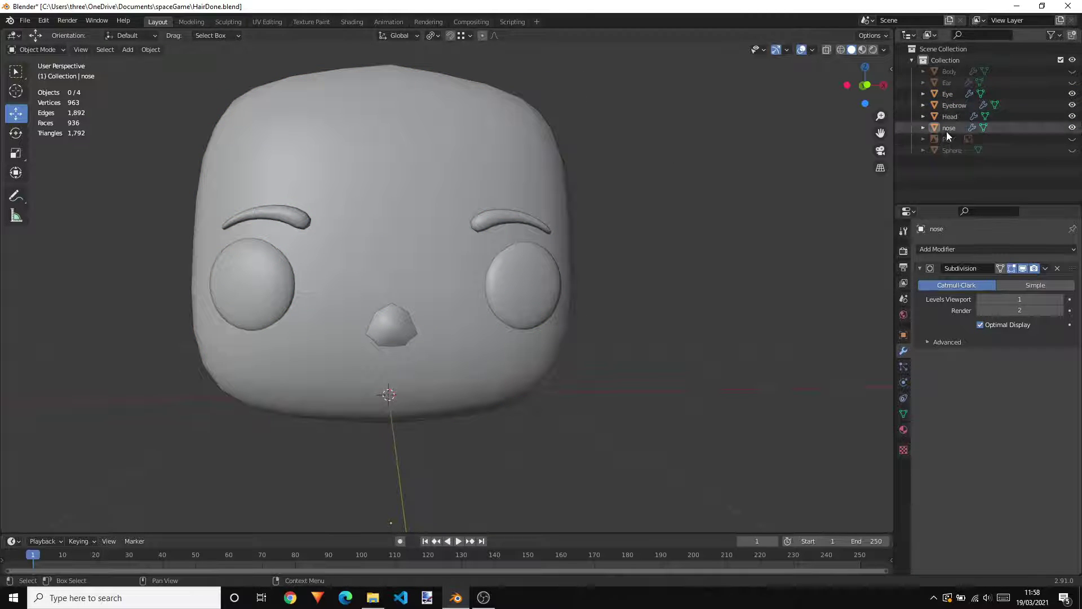
Isolate the Sphere hair object by unhiding and selecting it, and hiding the nose, Head, Eyebrow and Eye.
click(1071, 149)
middle_drag(756, 170, 466, 167)
click(466, 167)
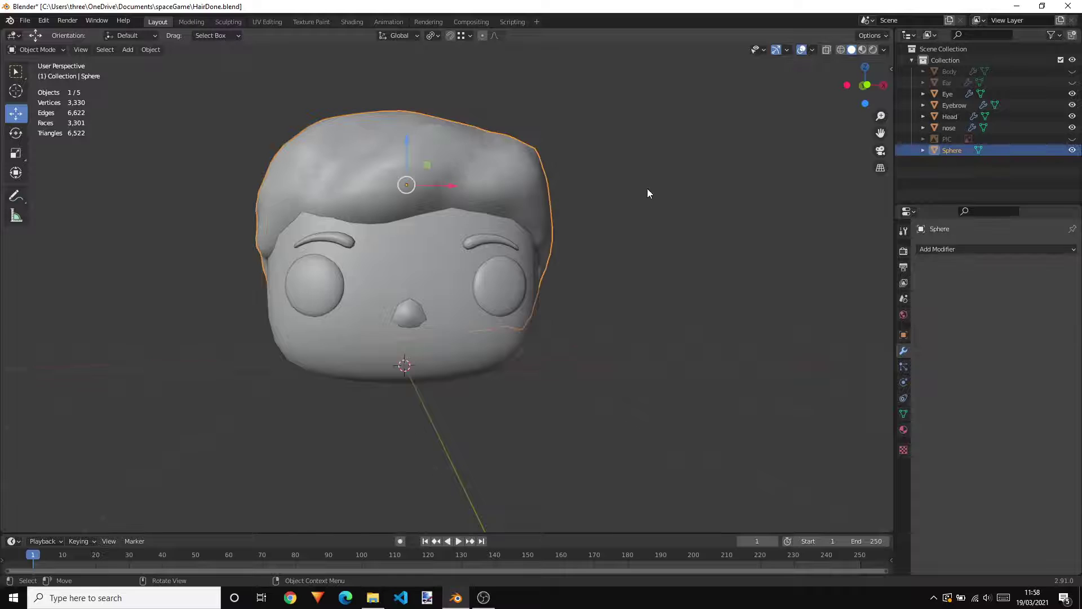
middle_drag(647, 188, 655, 203)
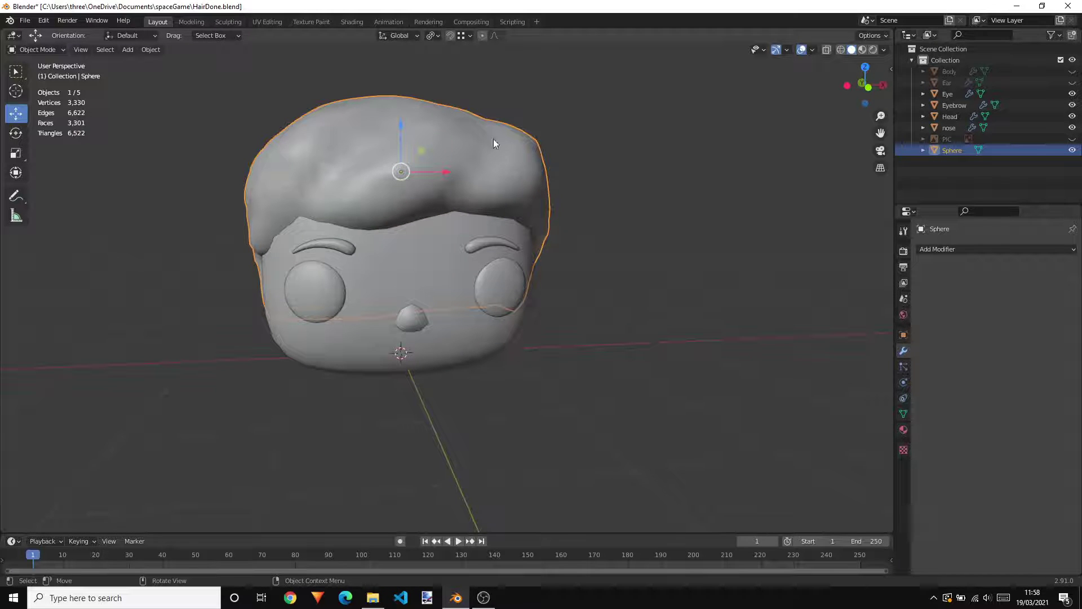
click(1072, 128)
click(1071, 116)
click(1071, 105)
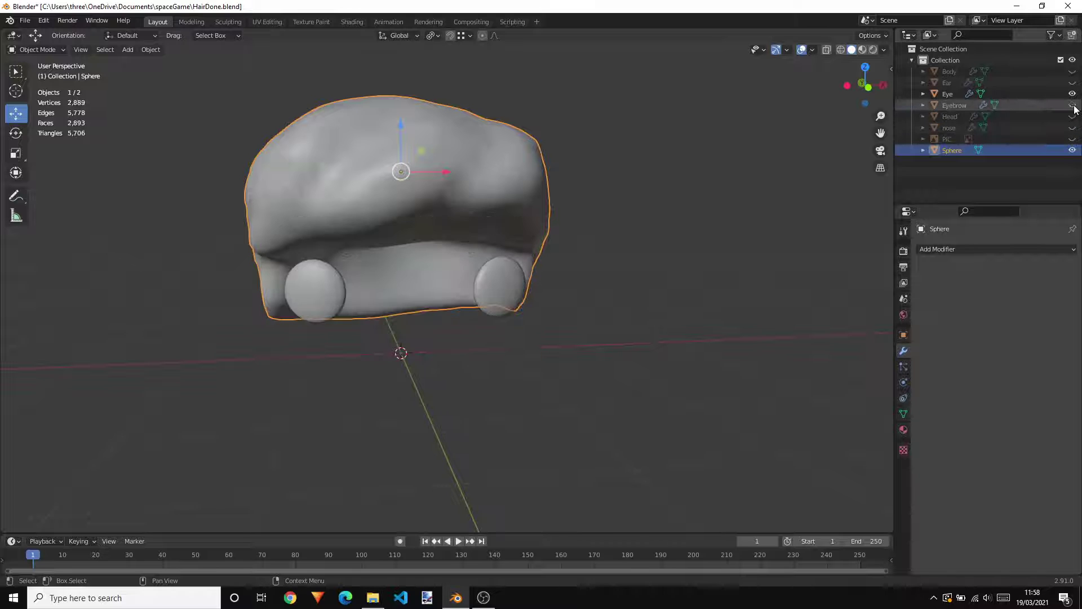
click(1071, 94)
Circle-select the faces on the inner underside of the hair mesh, including any missed gaps, and delete those faces.
middle_drag(822, 150, 727, 96)
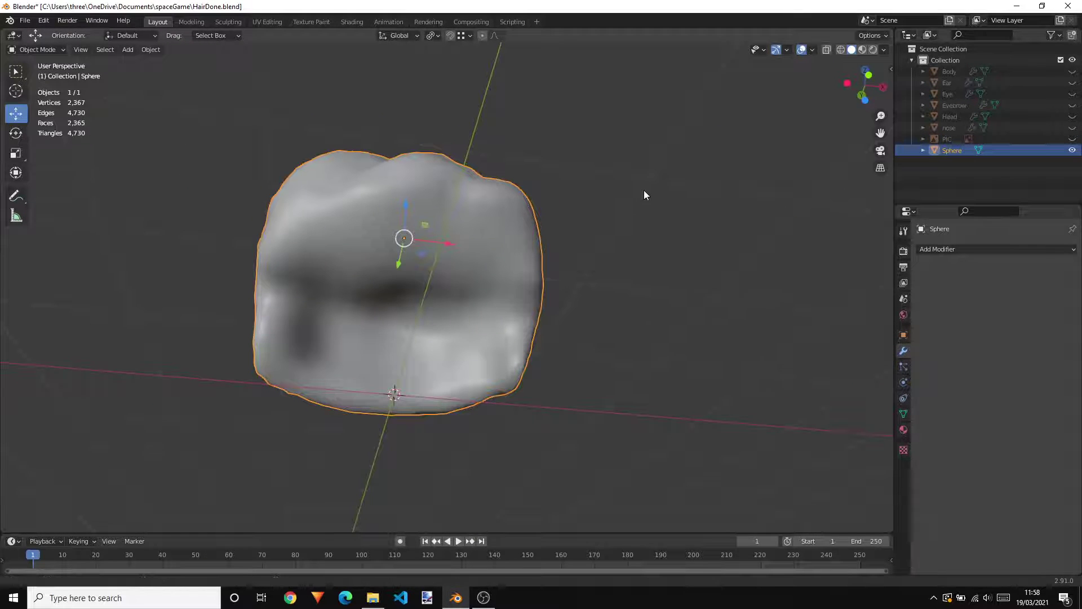
scroll(676, 191, up, 4)
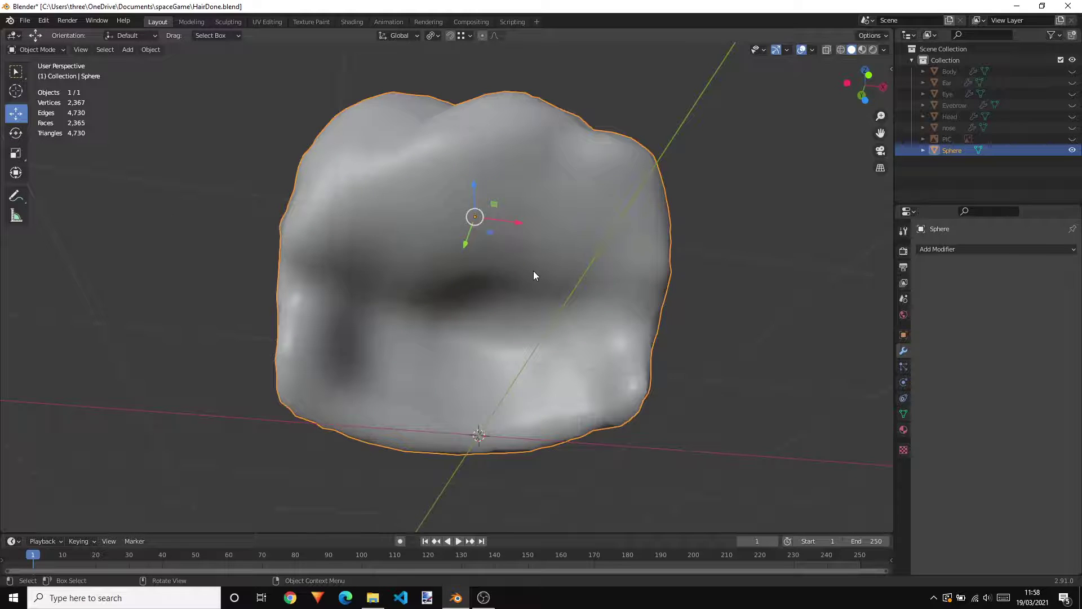
key(Tab)
middle_drag(711, 277, 748, 313)
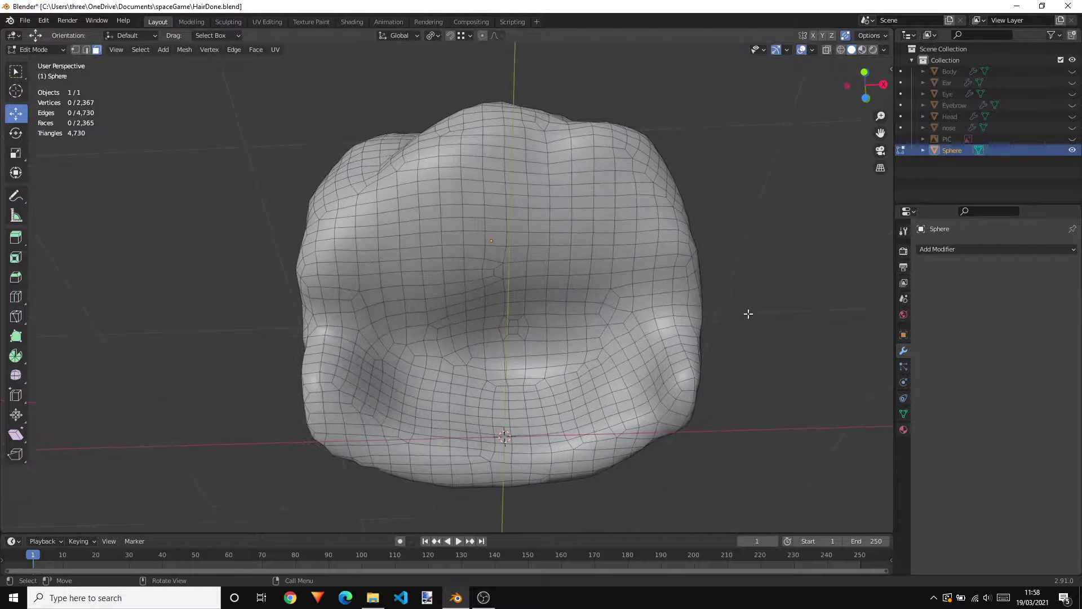
key(c)
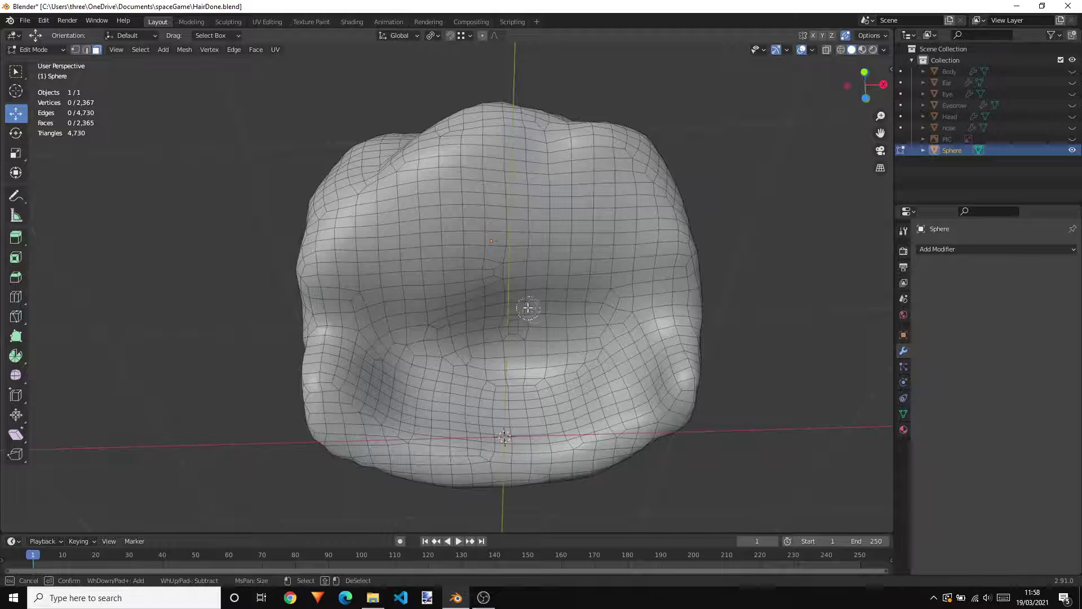
scroll(527, 307, down, 4)
mouse_move(515, 313)
mouse_down()
mouse_move(526, 316)
mouse_move(525, 254)
mouse_move(479, 225)
mouse_move(411, 288)
mouse_move(392, 366)
mouse_move(361, 397)
mouse_move(431, 400)
mouse_move(400, 426)
mouse_move(497, 418)
mouse_move(564, 394)
mouse_move(635, 348)
mouse_move(598, 233)
mouse_move(491, 214)
mouse_move(467, 332)
mouse_move(599, 343)
mouse_up()
scroll(403, 311, up, 3)
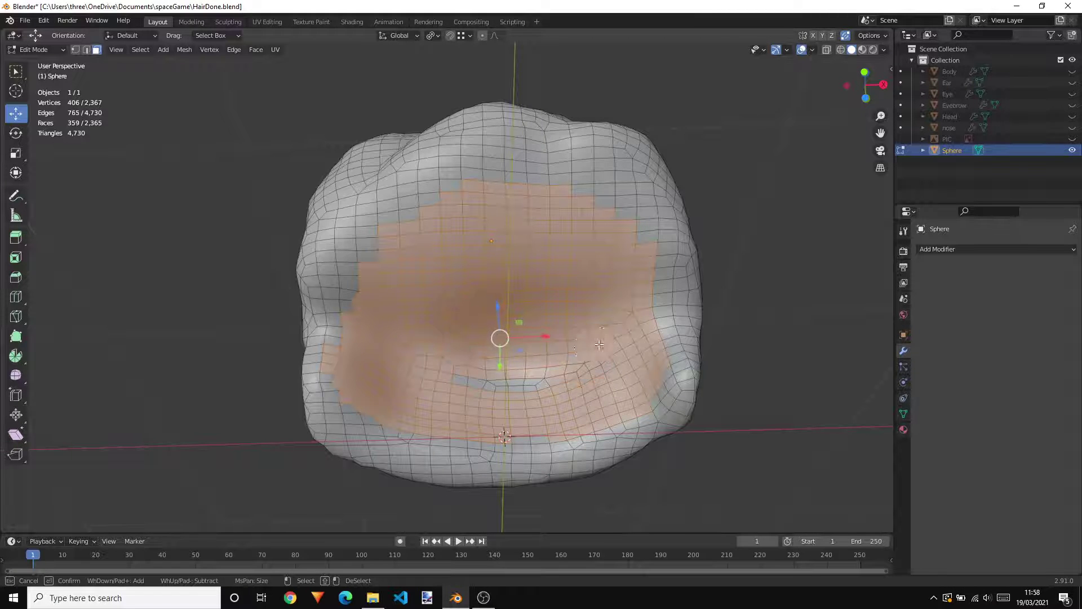
mouse_move(495, 369)
mouse_down()
mouse_move(403, 279)
mouse_move(412, 248)
mouse_up()
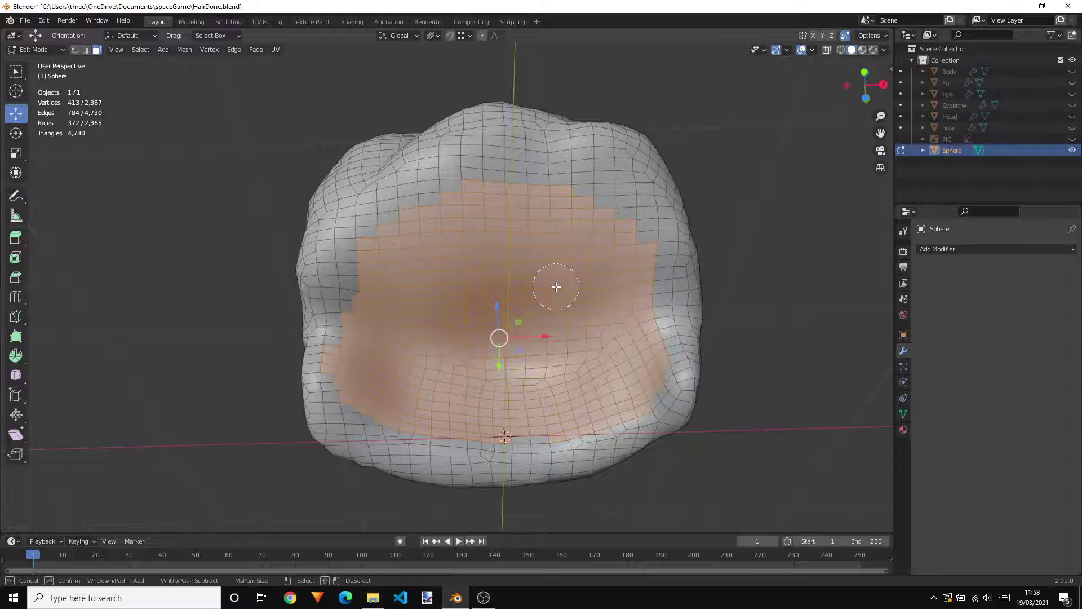
right_click(508, 262)
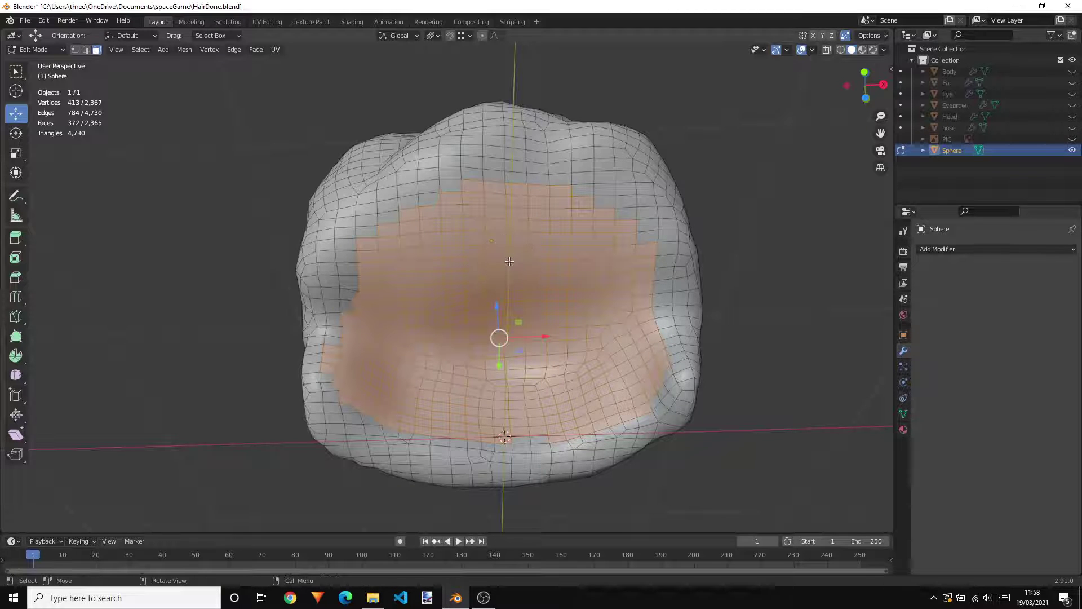
key(x)
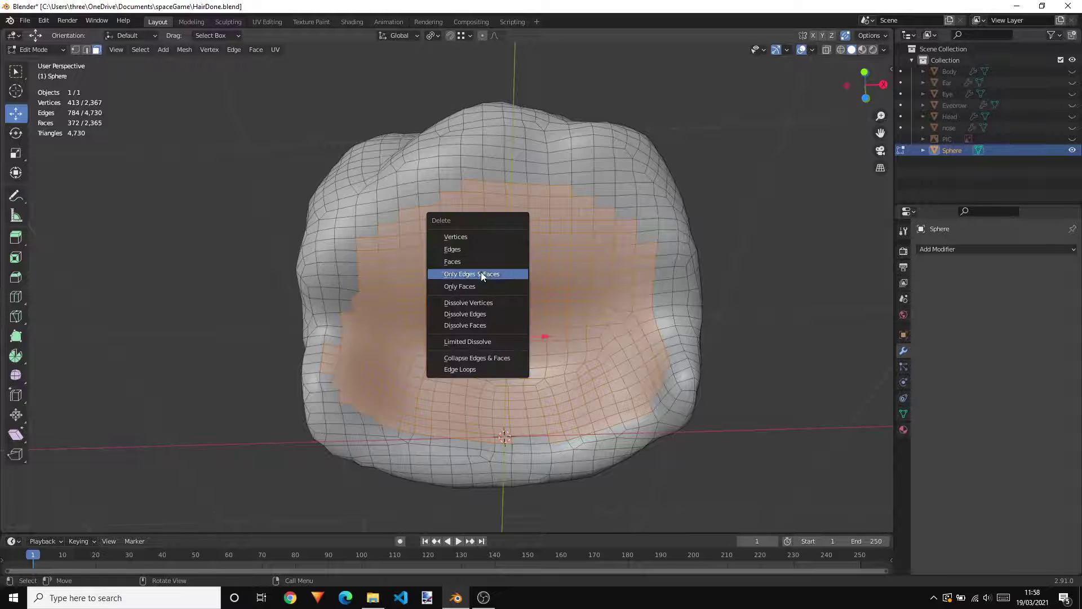
click(469, 262)
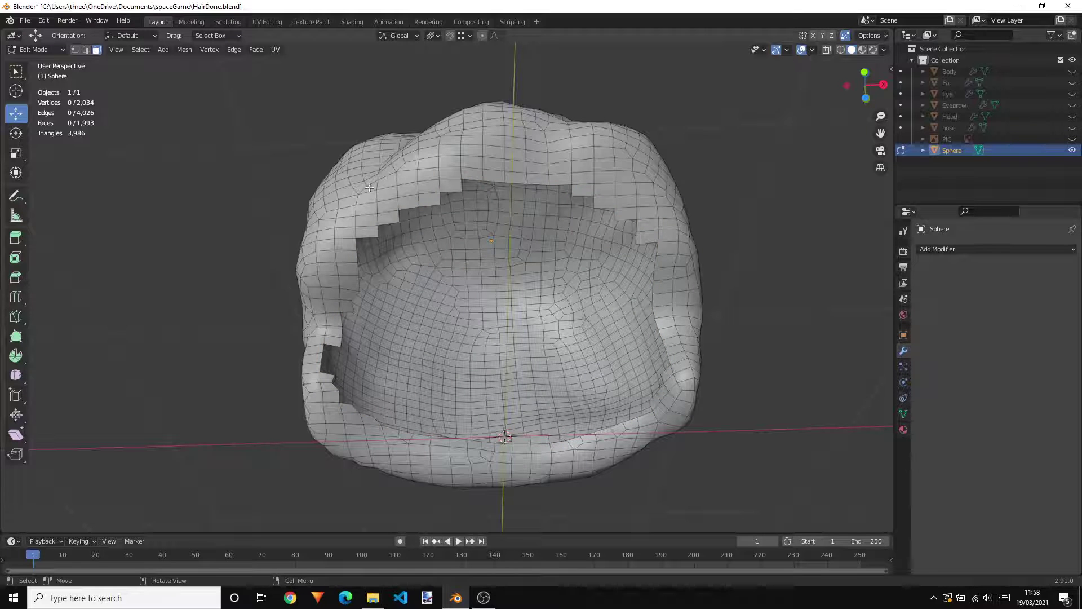
Unhide the Head, check the opened hair mesh against it from several angles, and return to Object Mode.
middle_drag(262, 156, 339, 220)
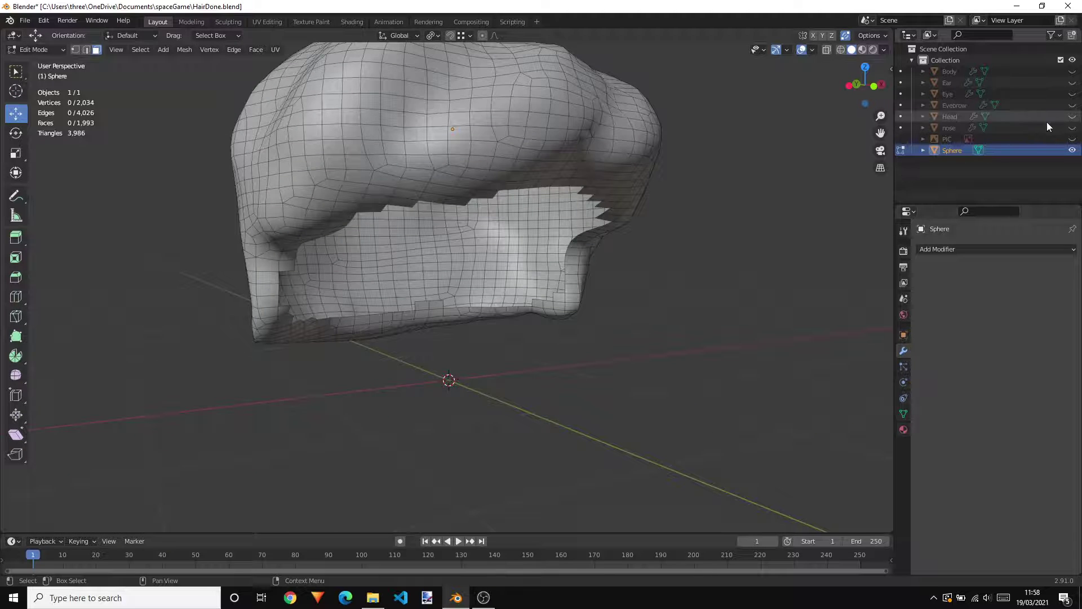
click(1072, 116)
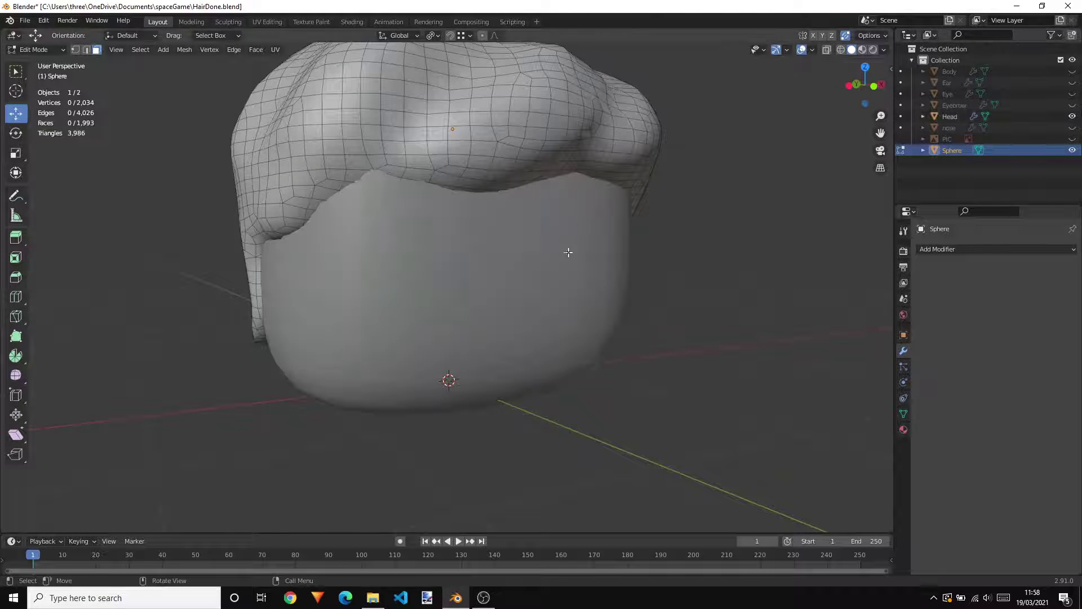
middle_drag(568, 251, 601, 180)
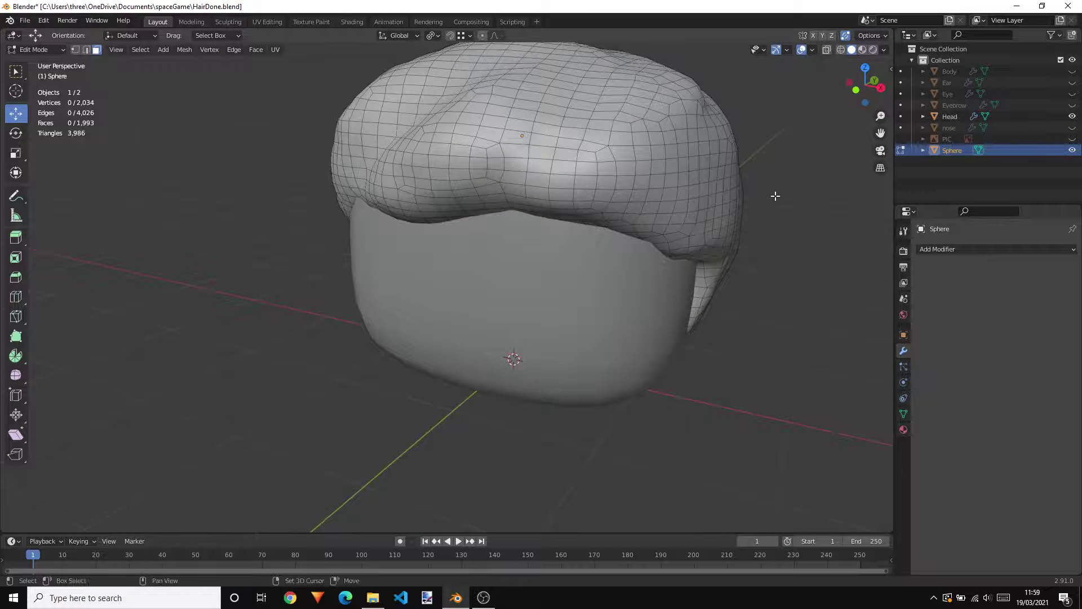
shift+middle_drag(772, 196, 686, 248)
middle_drag(629, 226, 602, 228)
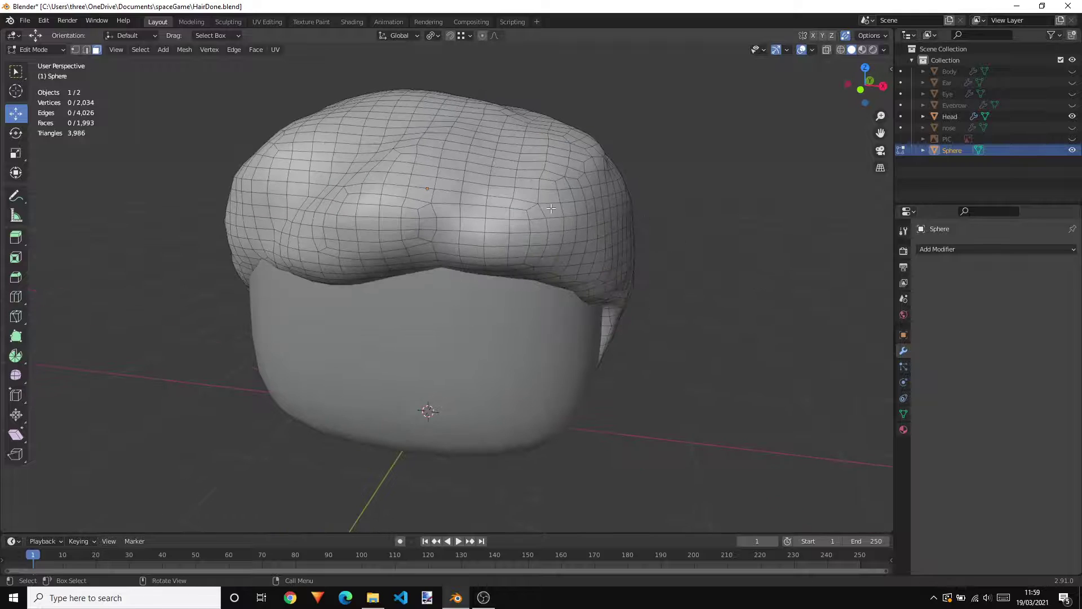
key(Tab)
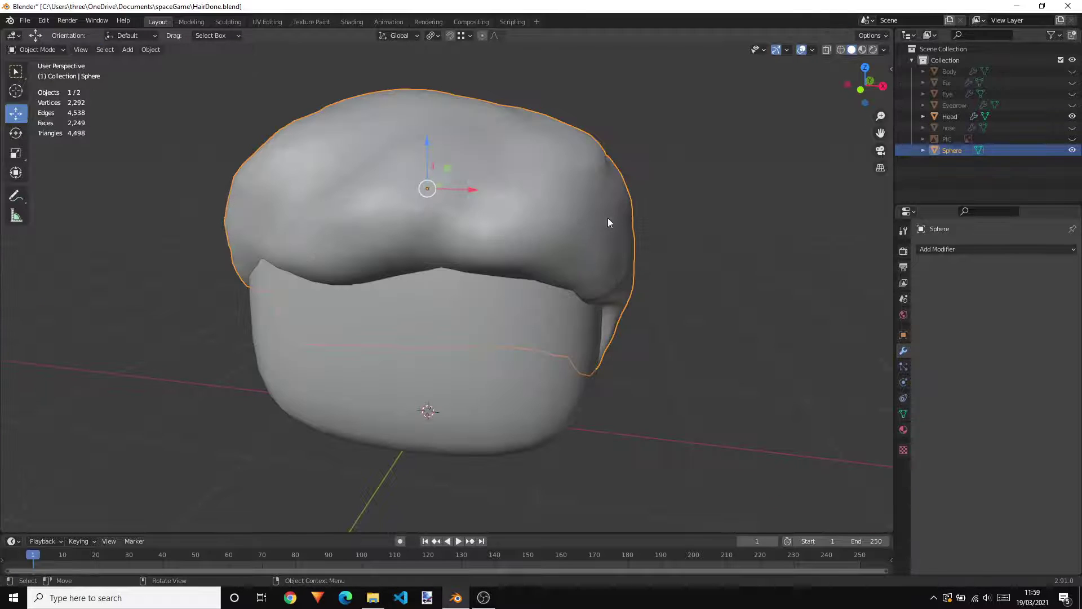
Add a Decimate modifier to the hair with a ratio of 0.6731 and check the result in Edit Mode.
click(944, 250)
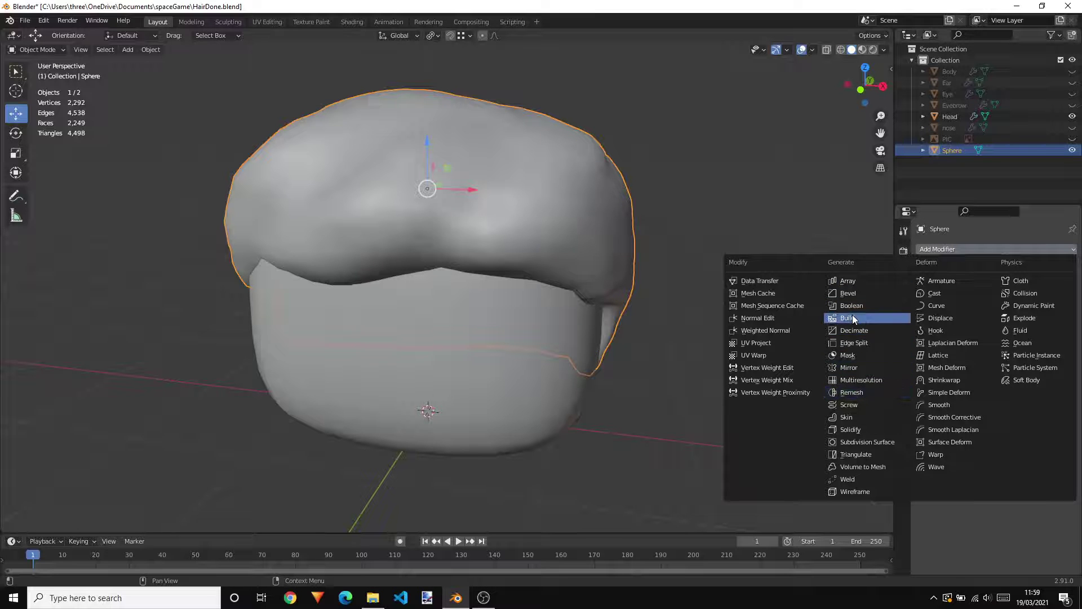
click(855, 330)
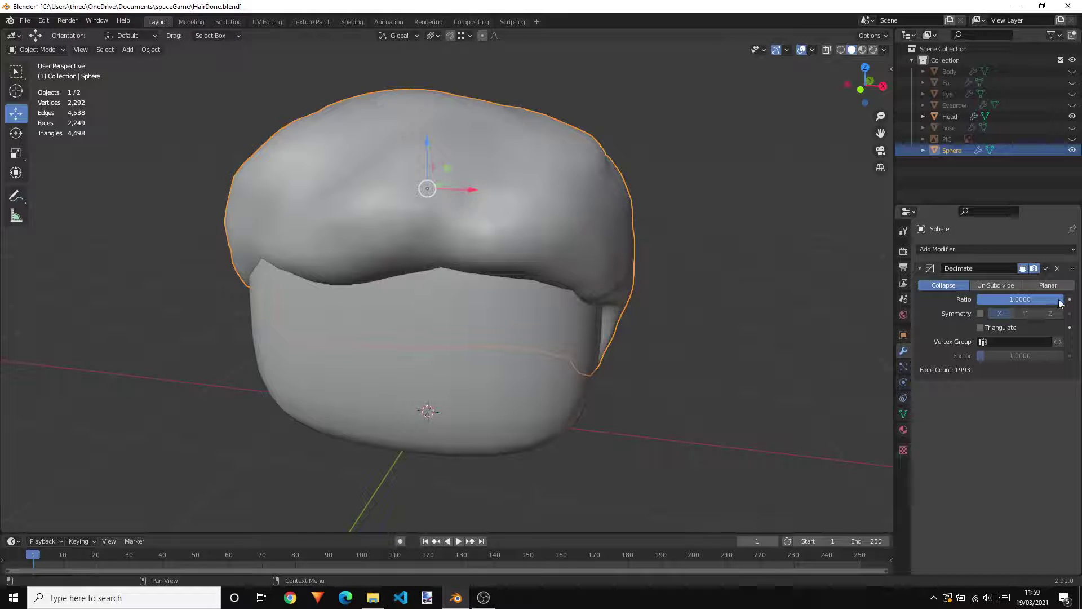
drag(1062, 299, 1050, 300)
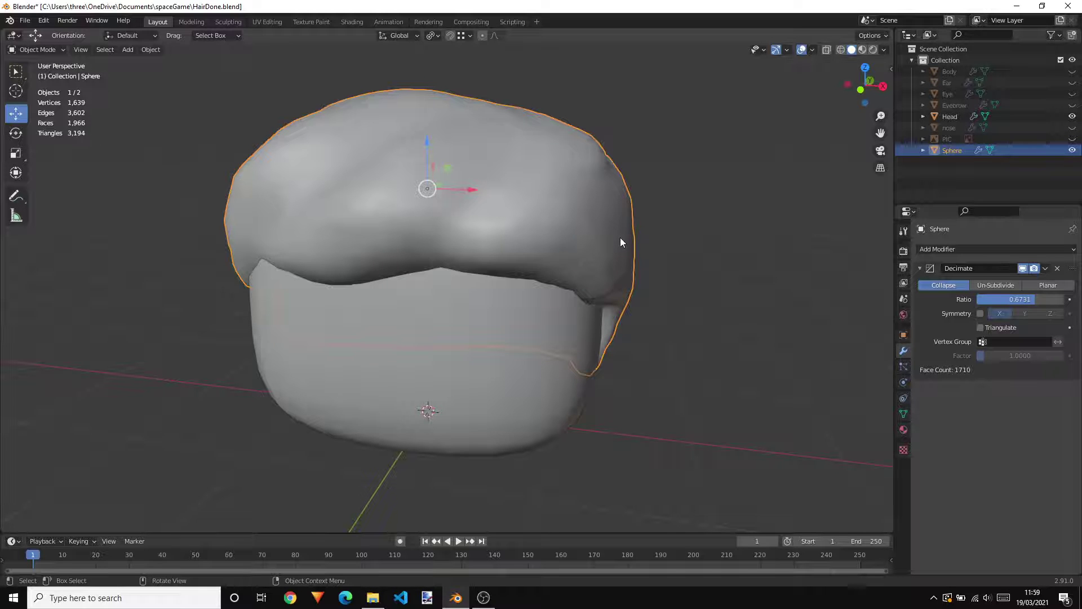
key(Tab)
middle_drag(639, 248, 671, 244)
key(Tab)
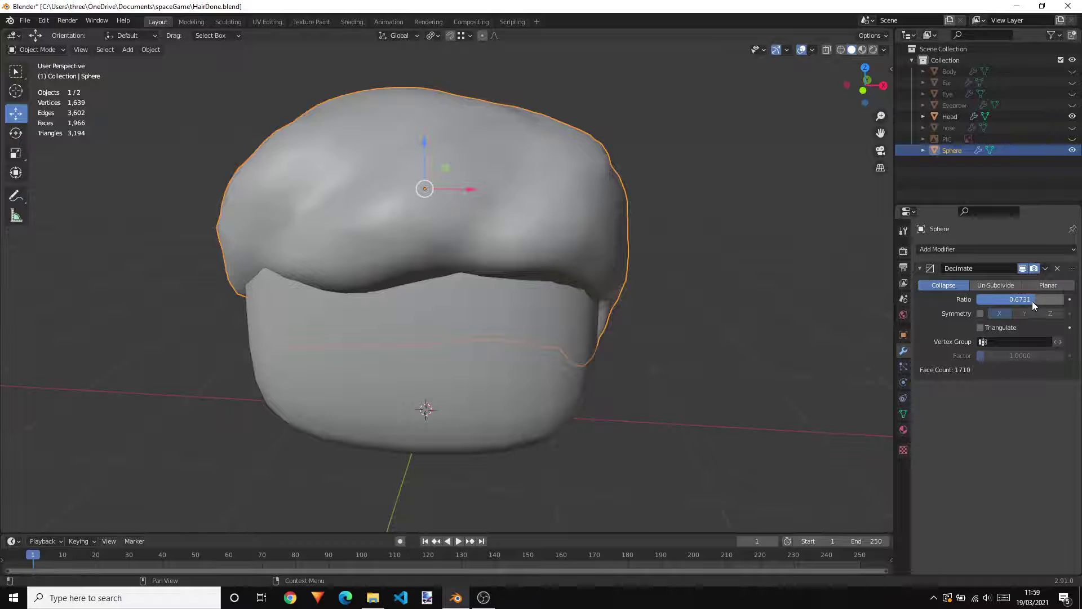
Set the hair's Decimate ratio to 0.2179 and inspect the simplified shape.
drag(1032, 297, 992, 297)
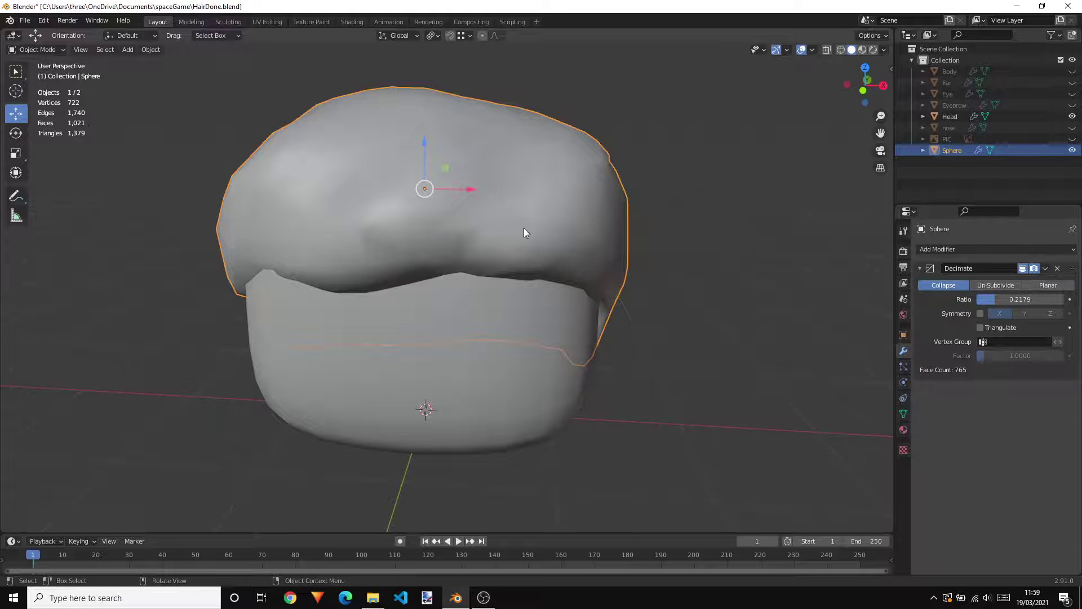
key(Tab)
key(Tab)
middle_drag(799, 213, 733, 265)
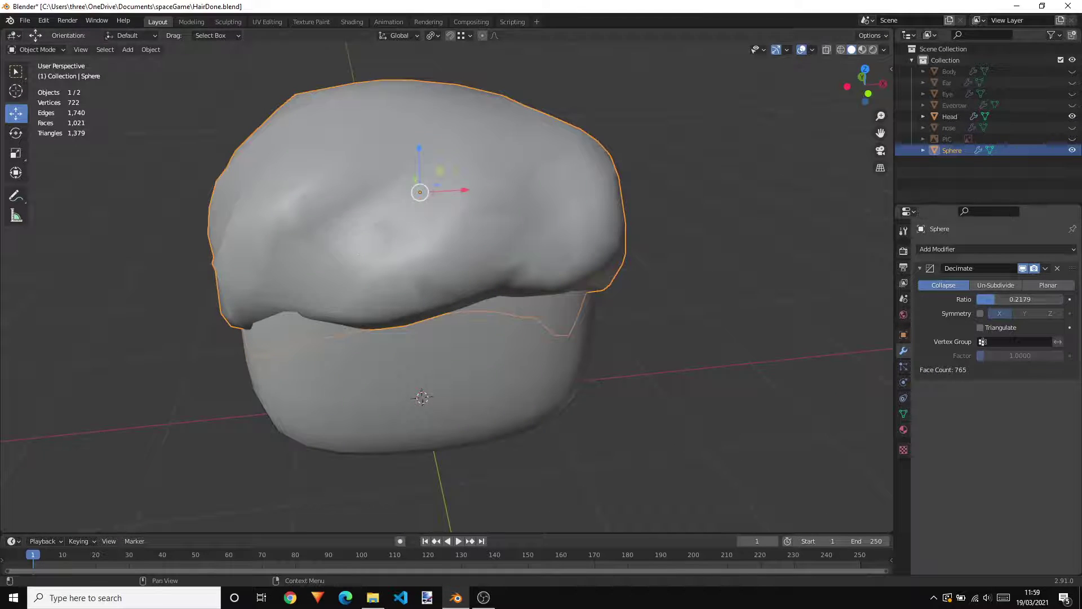
Try a Decimate ratio of 0.6859 on the hair and remove the Decimate modifier from it.
drag(995, 299, 1036, 299)
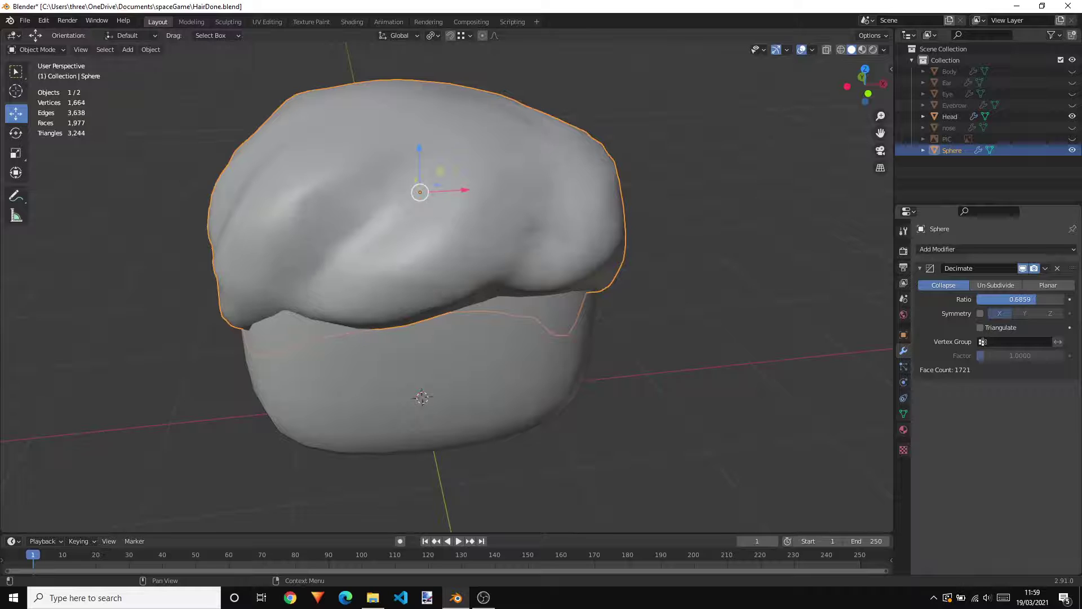
click(1058, 269)
middle_drag(760, 306, 662, 215)
scroll(717, 317, down, 2)
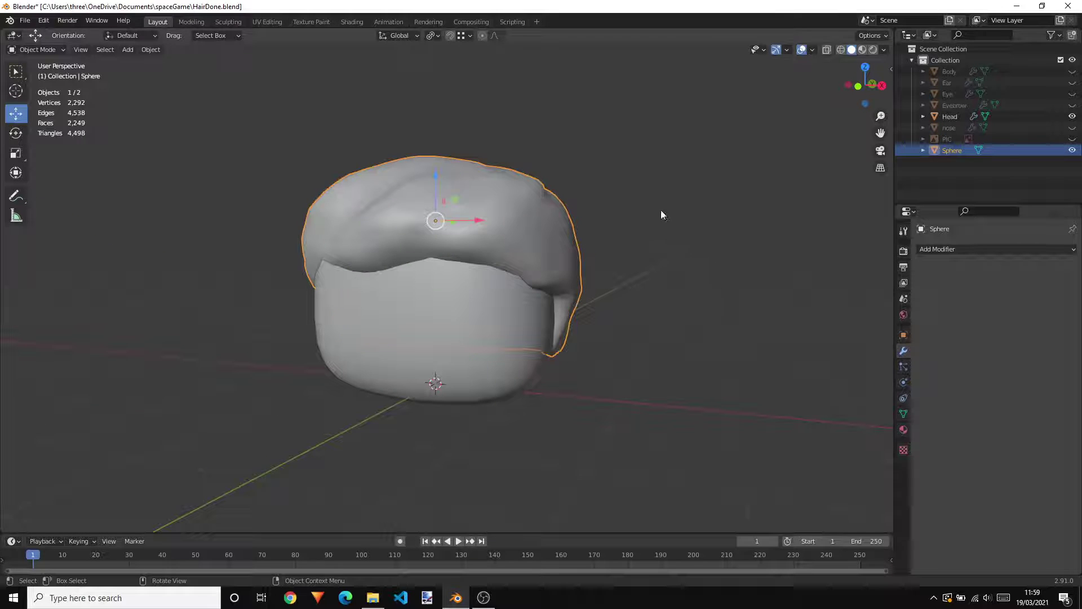
Hide every object except the Body and select the Body.
click(1072, 138)
drag(1072, 138, 1076, 78)
click(1073, 72)
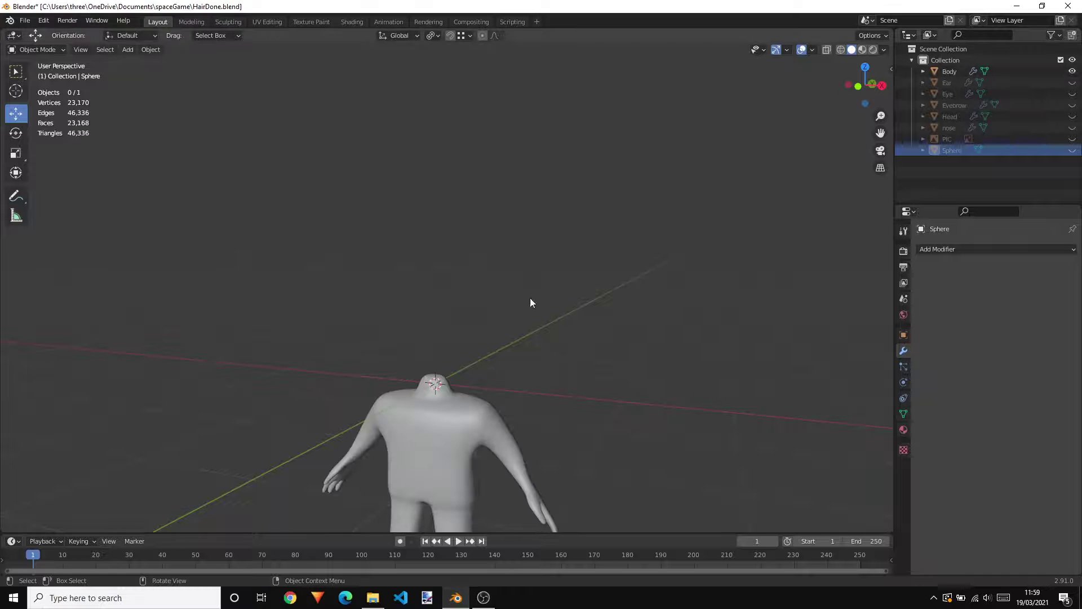
middle_drag(529, 303, 570, 241)
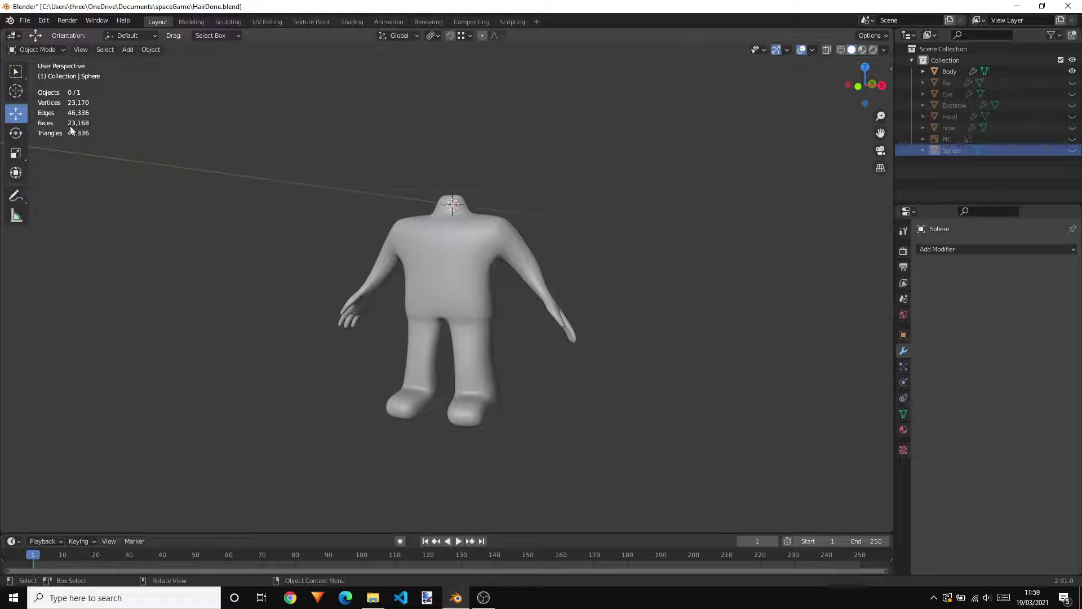
mouse_move(486, 262)
middle_down()
mouse_move(589, 286)
mouse_move(634, 310)
mouse_move(479, 253)
middle_up()
click(454, 255)
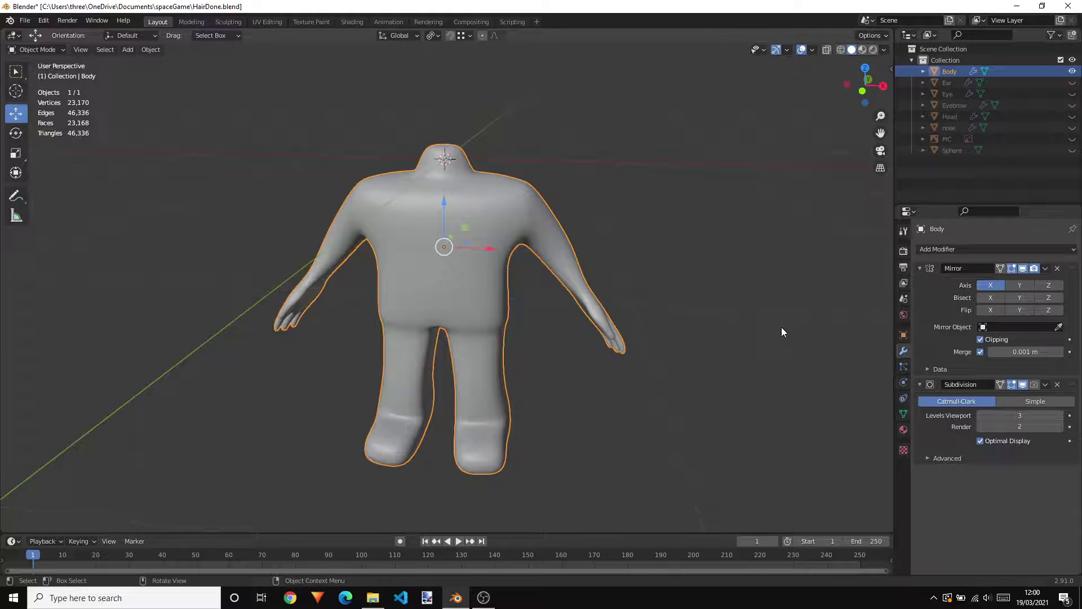
Lower the Body's viewport subdivision level to 1 and check the arms, hands and legs from several angles.
click(981, 416)
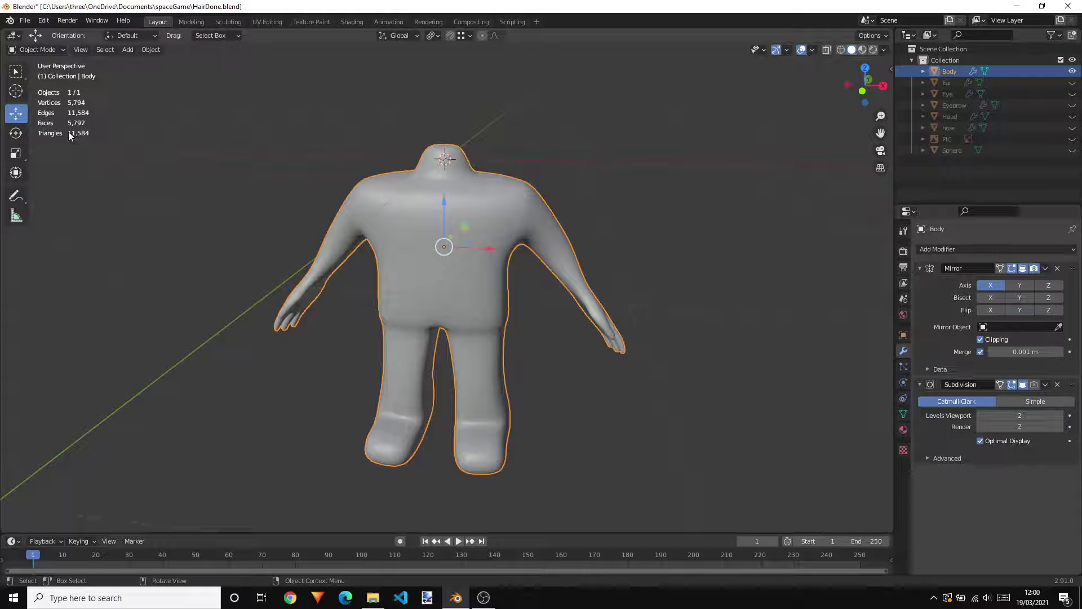
middle_drag(330, 188, 645, 306)
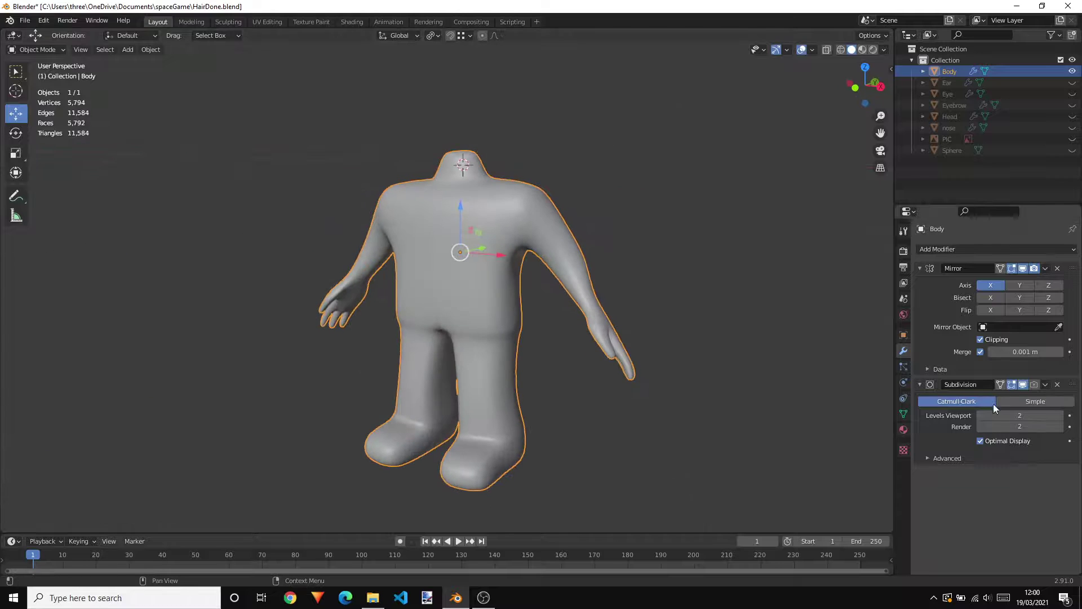
click(981, 415)
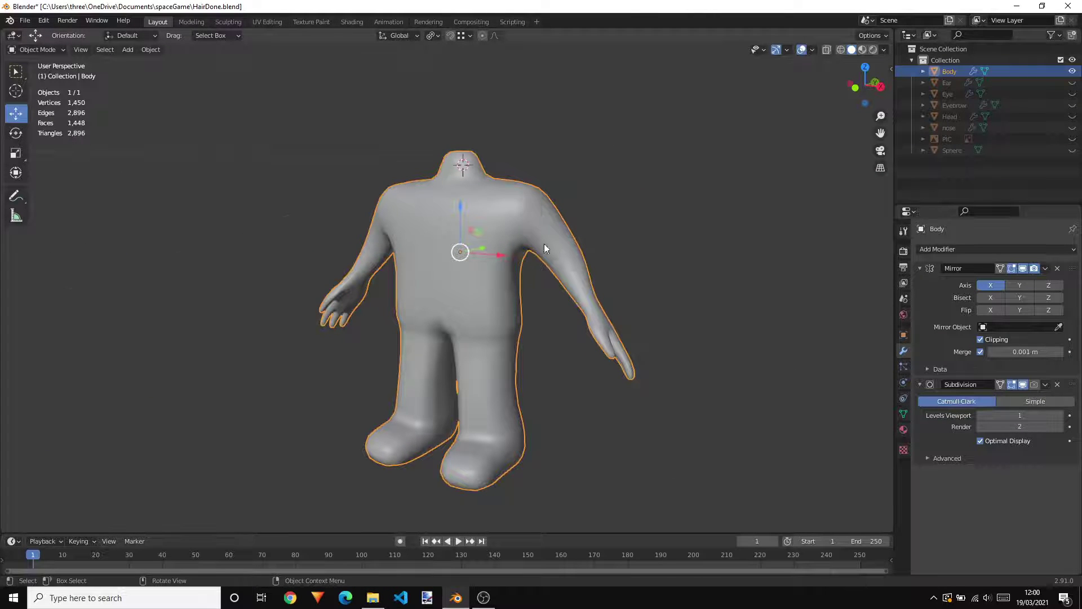
middle_drag(544, 248, 879, 349)
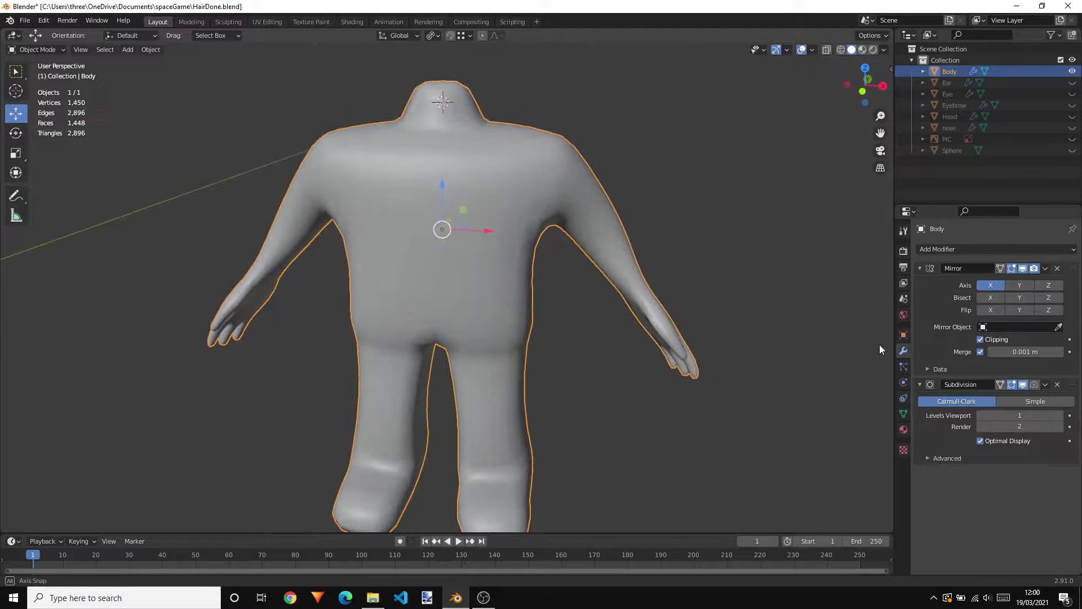
scroll(768, 296, up, 3)
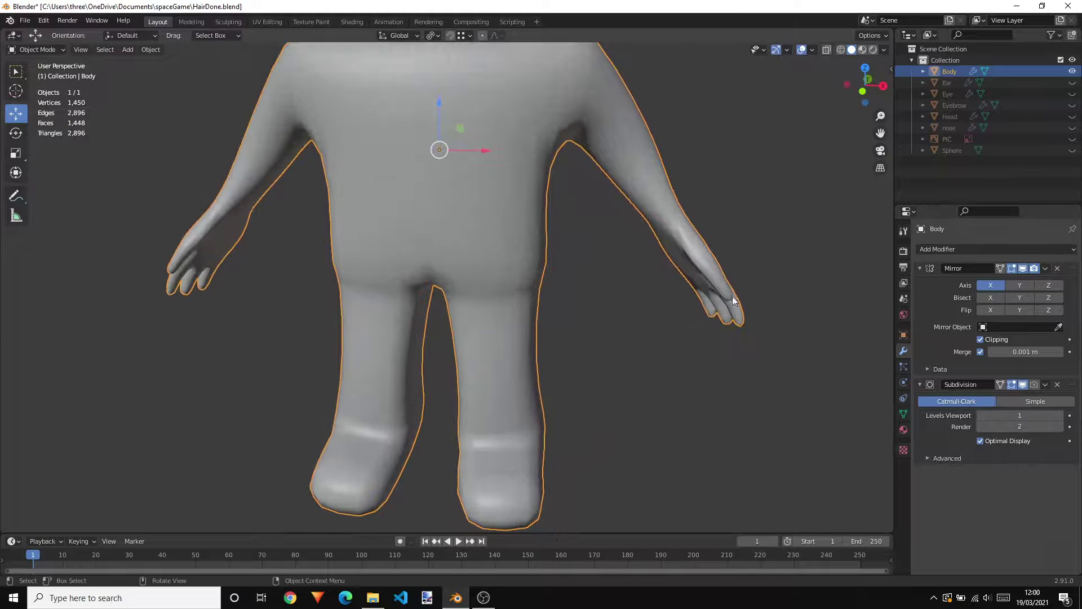
middle_drag(691, 310, 566, 291)
middle_drag(535, 246, 621, 291)
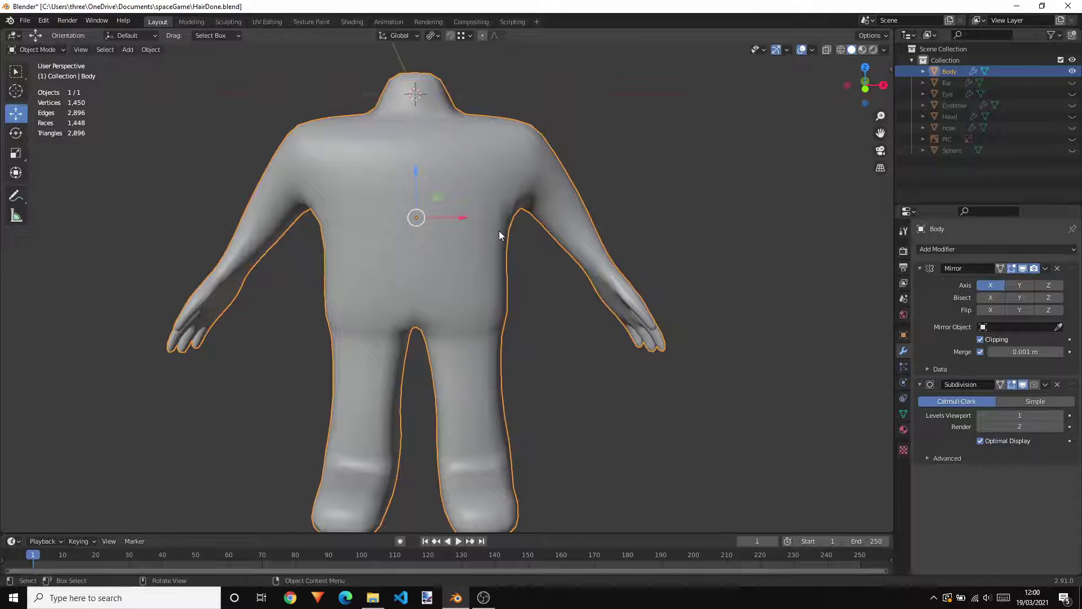
middle_drag(475, 257, 719, 314)
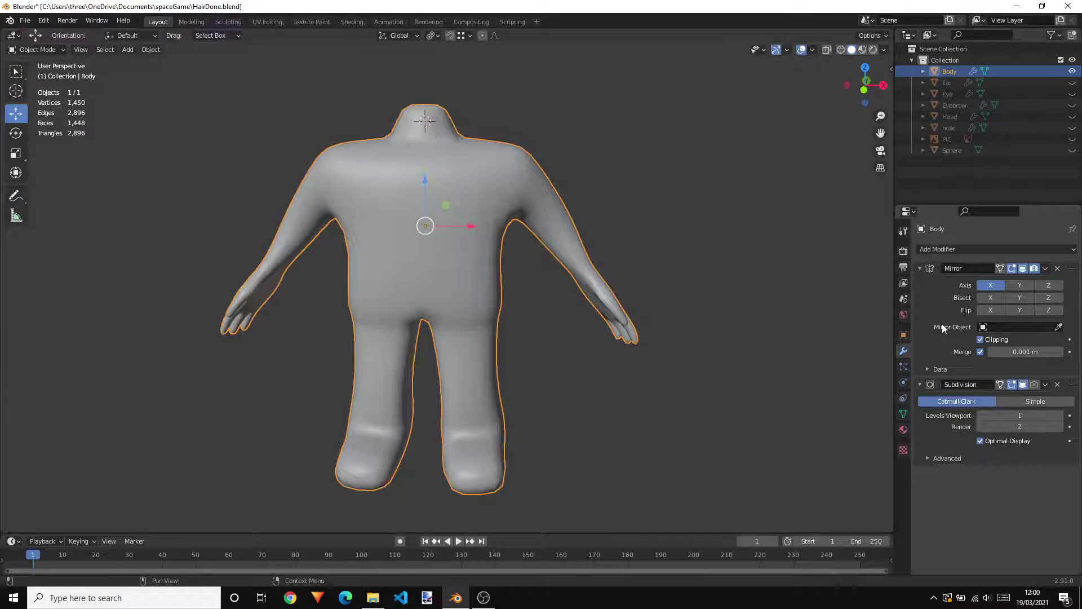
Apply the Body's Subdivision modifier, check the mesh in Edit Mode and return to Object Mode.
click(1044, 385)
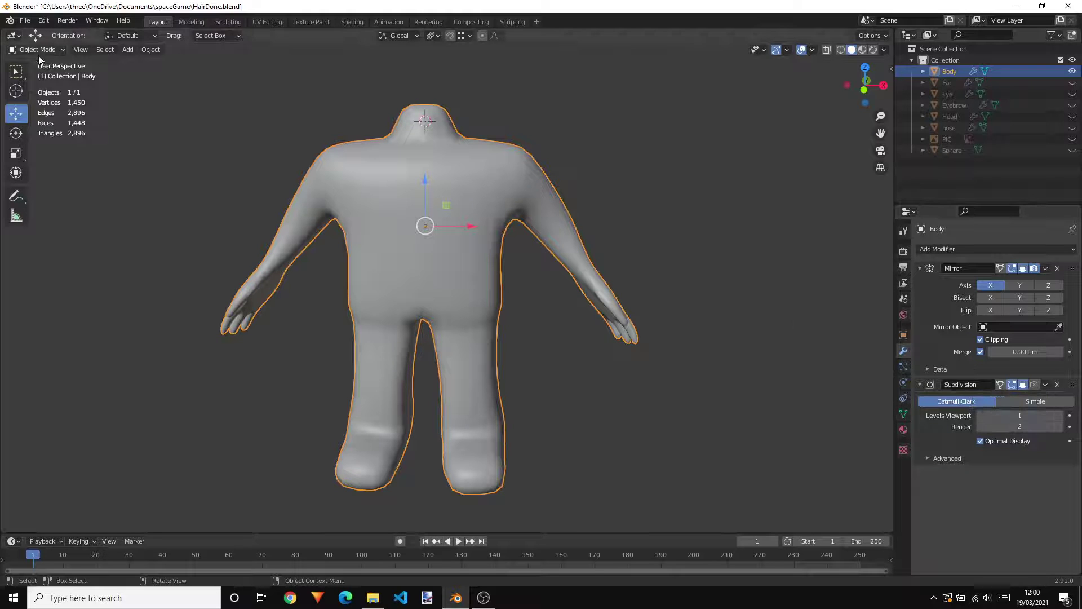
click(1045, 385)
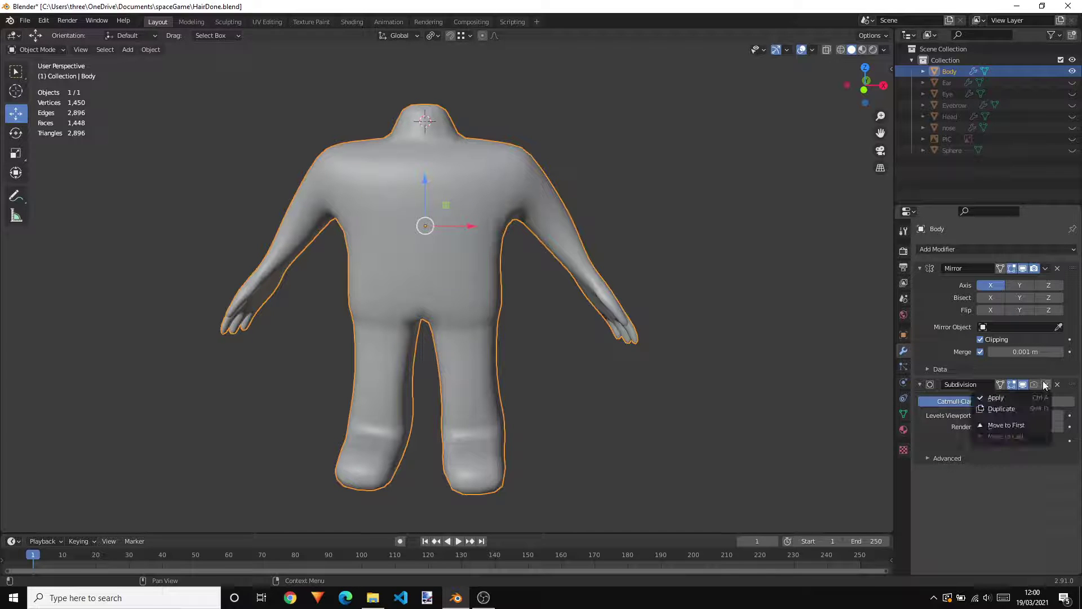
click(995, 398)
key(Tab)
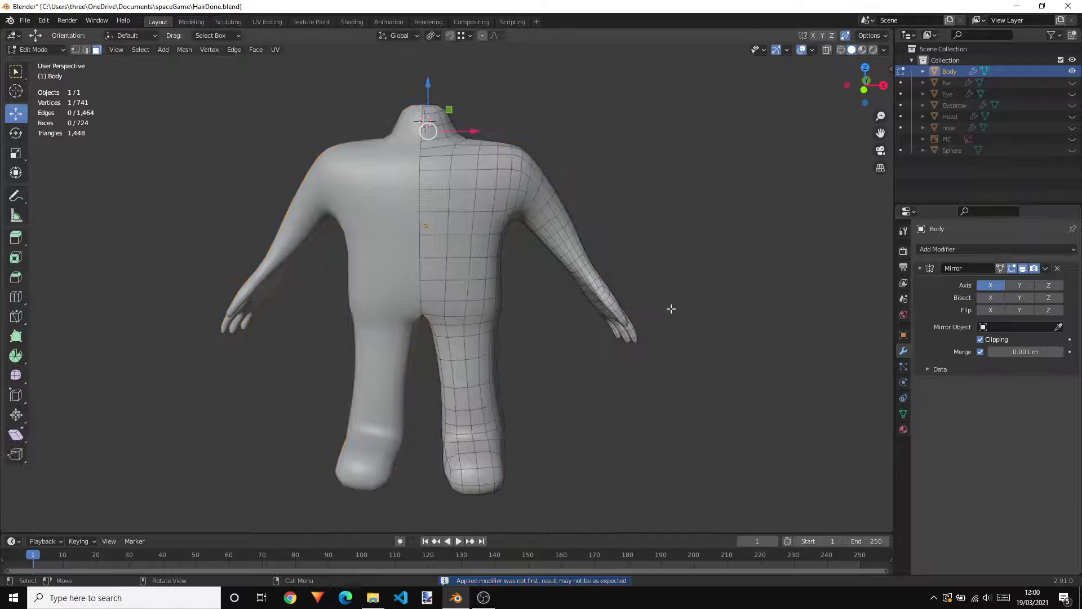
middle_drag(684, 311, 509, 239)
key(Tab)
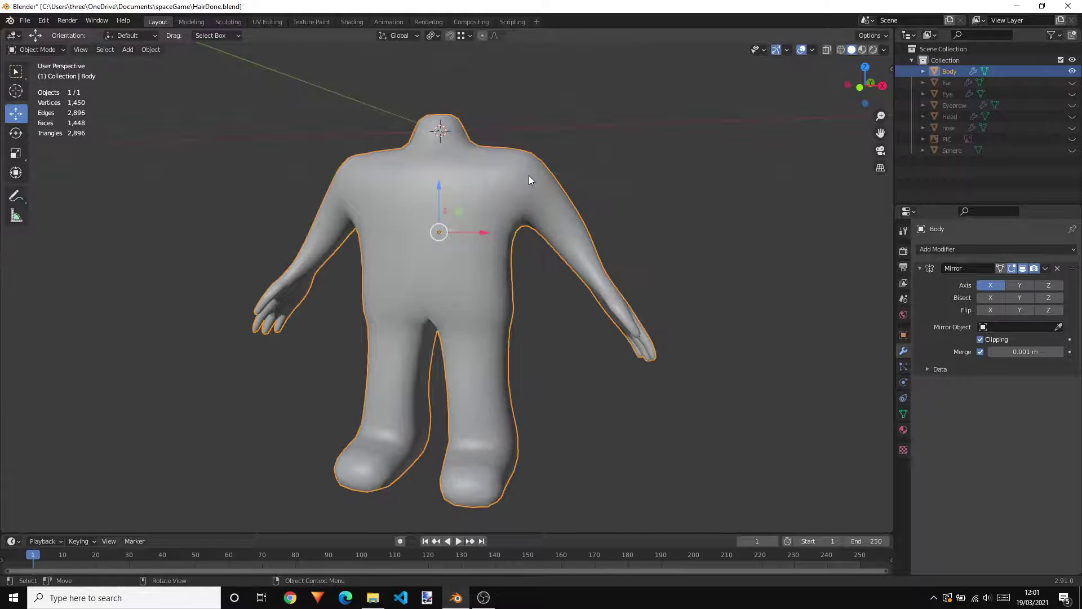
Unhide the ear, eye, eyebrow, head, nose and hair objects, leaving the reference picture hidden.
click(1071, 82)
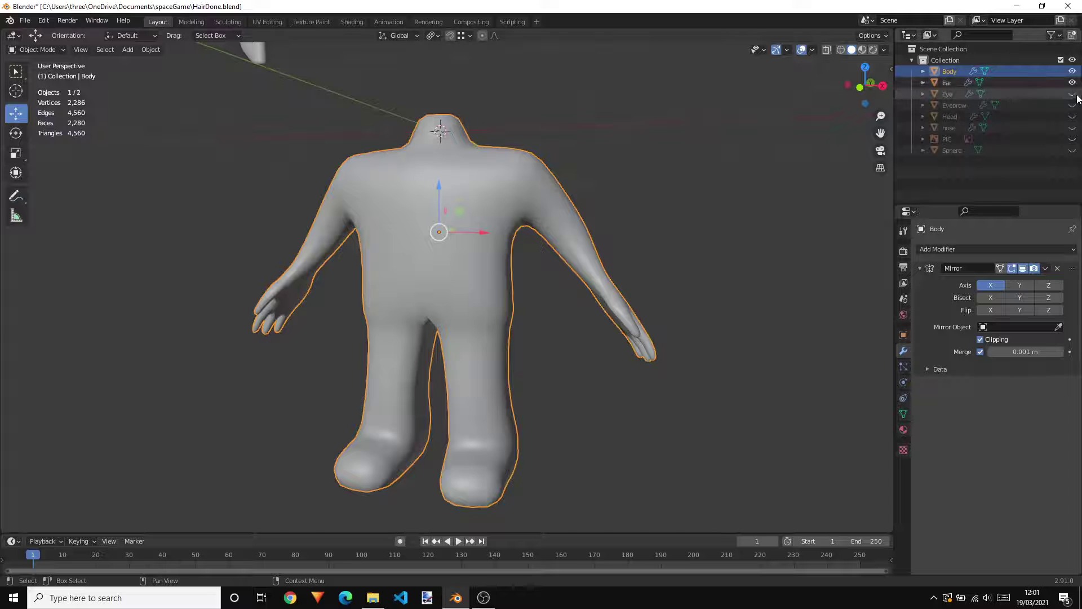
drag(1072, 93, 1072, 131)
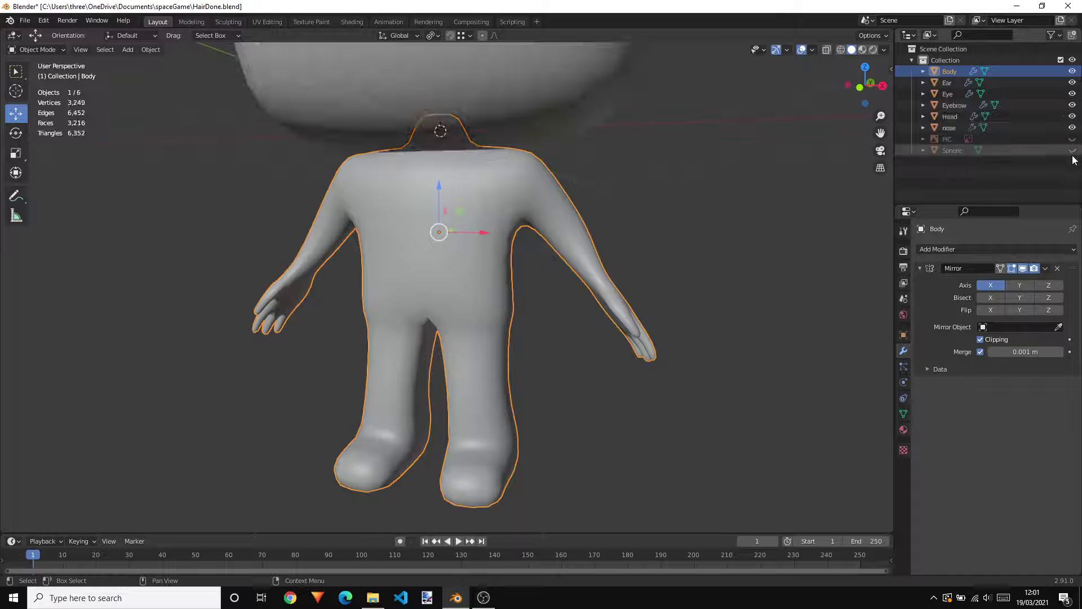
click(1071, 150)
click(1072, 139)
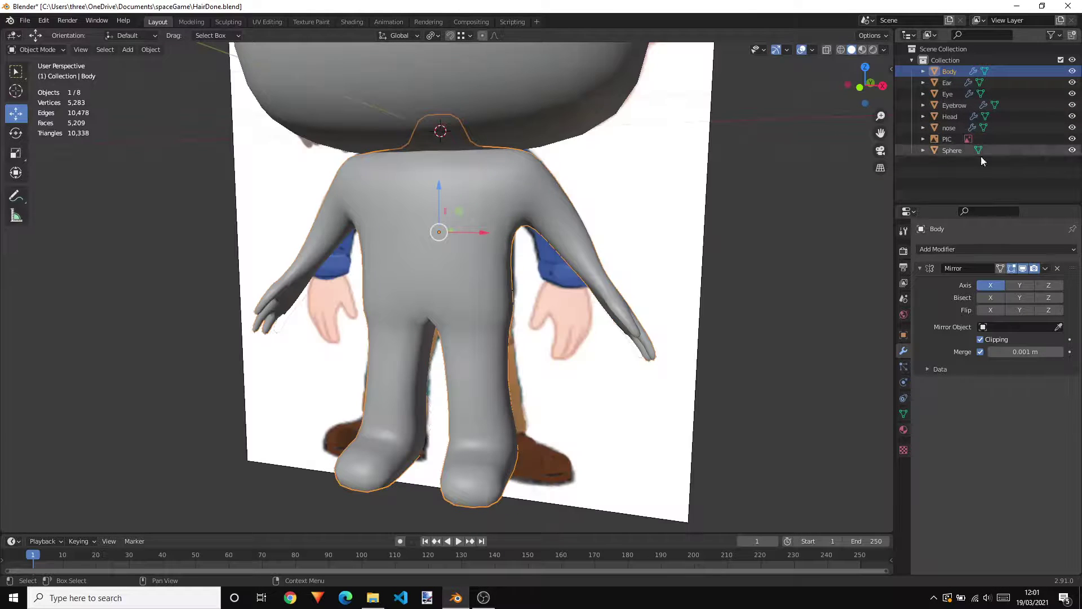
scroll(720, 210, down, 2)
click(1072, 139)
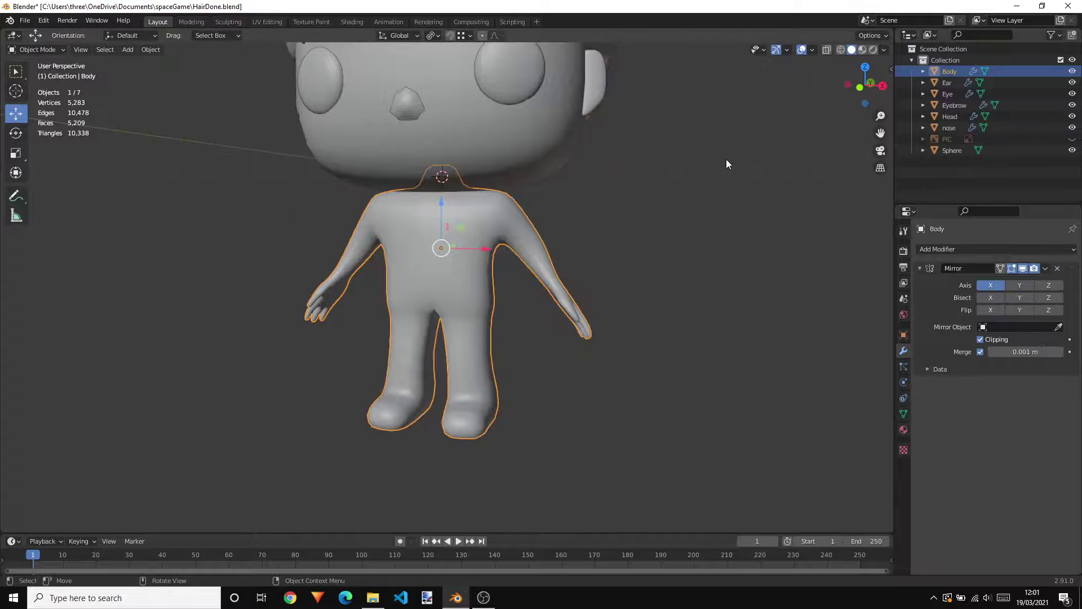
Select the whole character to check its face and triangle counts, deselect it and inspect the model from both sides.
scroll(726, 164, down, 3)
drag(267, 56, 673, 489)
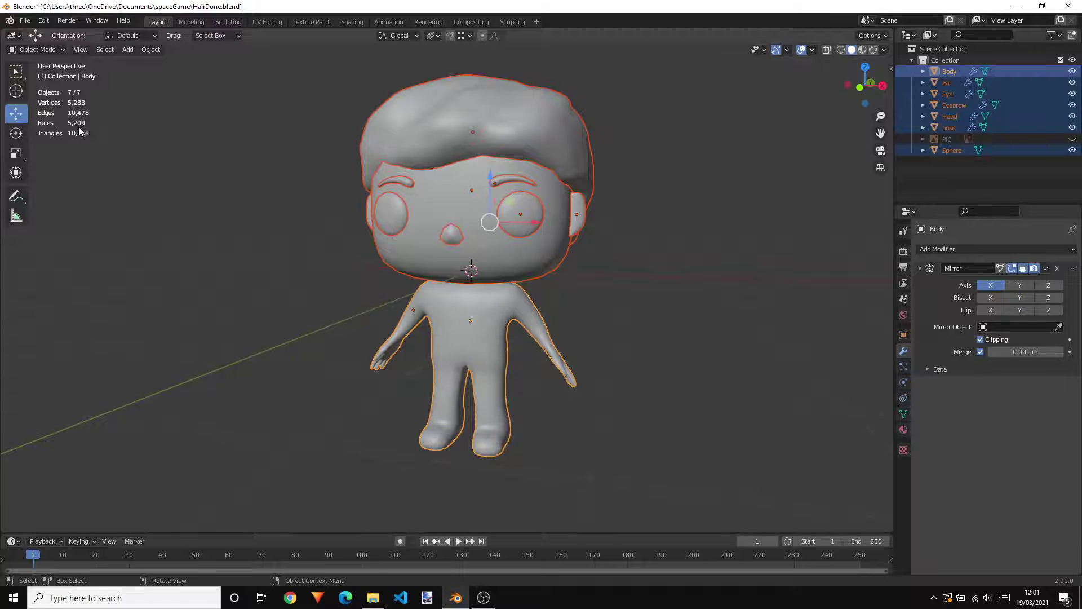
click(281, 208)
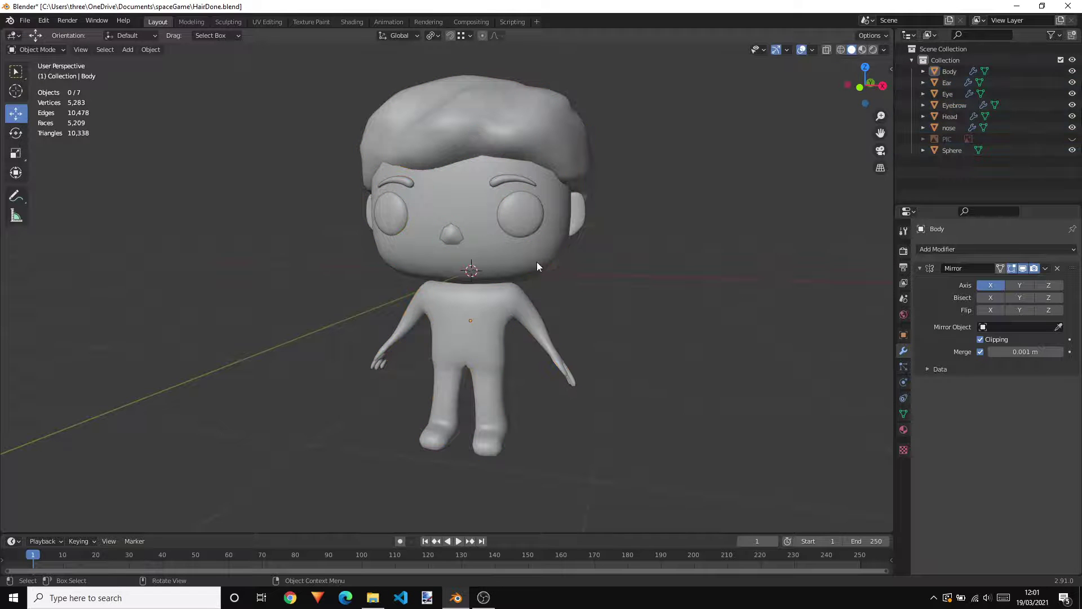
middle_drag(640, 300, 648, 279)
scroll(579, 254, up, 2)
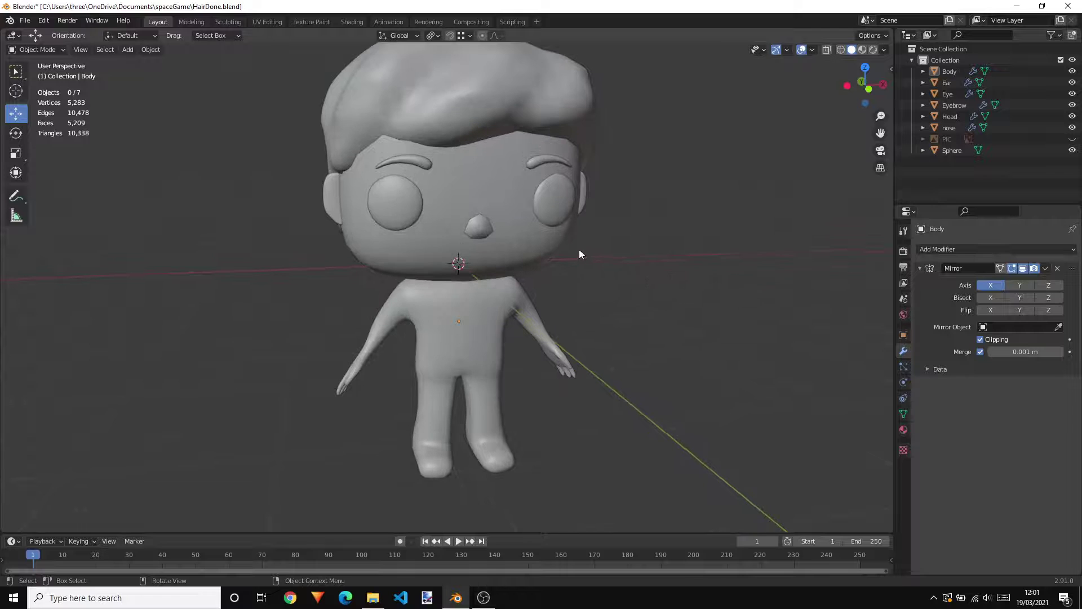
middle_drag(563, 195, 600, 211)
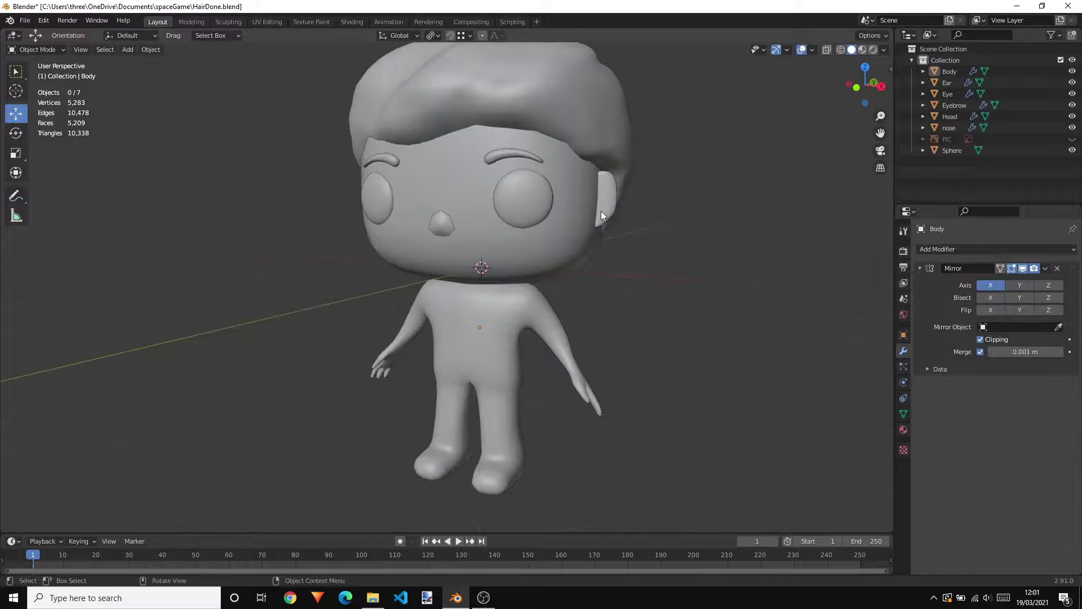
Select the Ear and isolate it by hiding all the other objects.
click(612, 195)
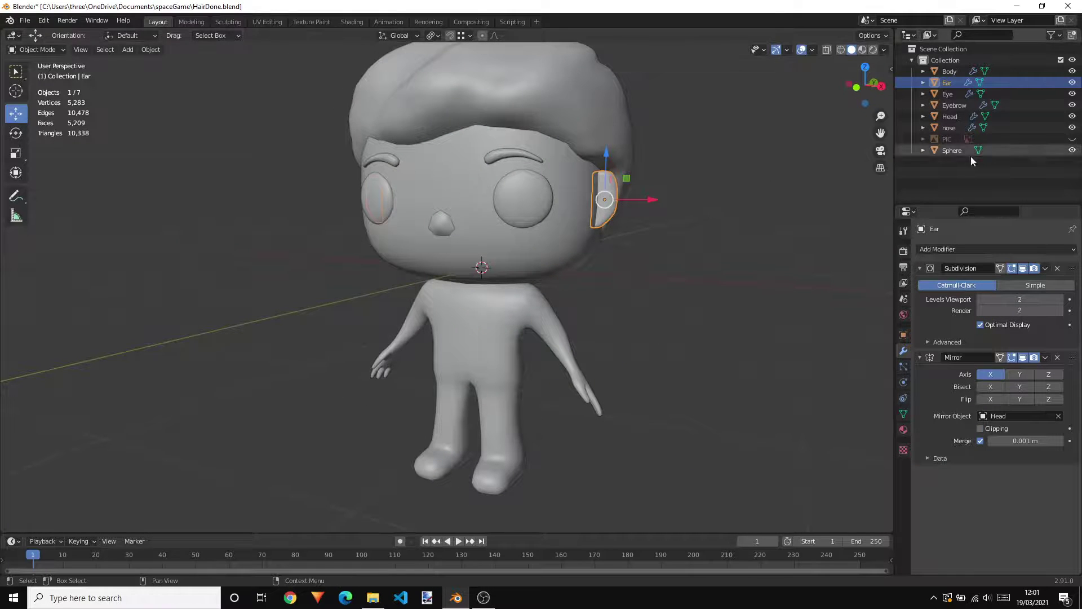
click(1072, 71)
click(1072, 82)
click(1073, 94)
click(1072, 104)
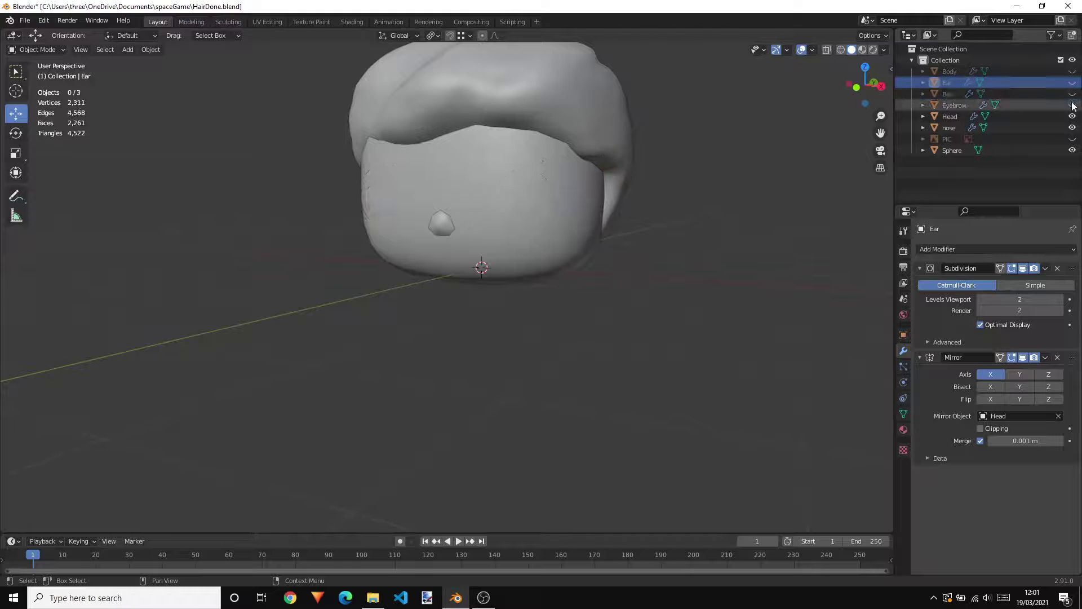
click(1072, 116)
click(1073, 127)
click(1072, 150)
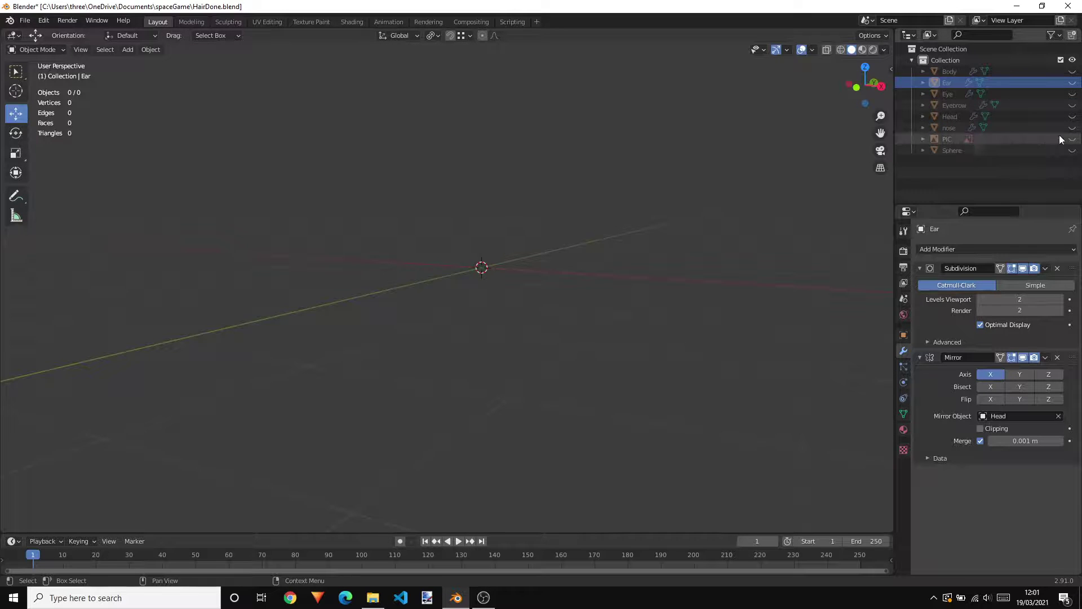
click(1072, 83)
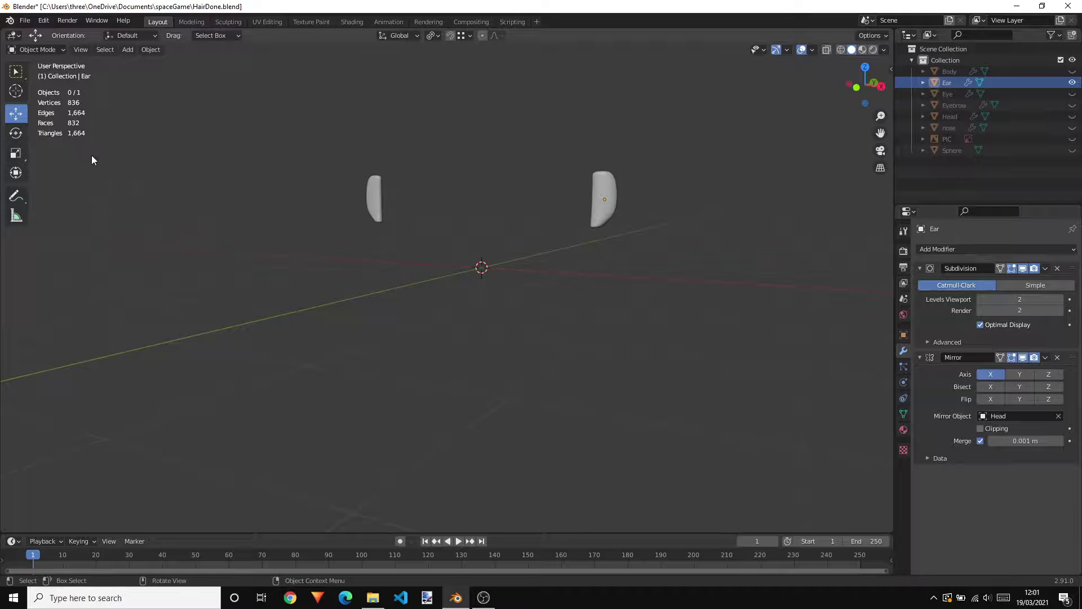
Lower the Ear's viewport subdivision level to 1 and apply its Subdivision modifier.
scroll(607, 192, up, 3)
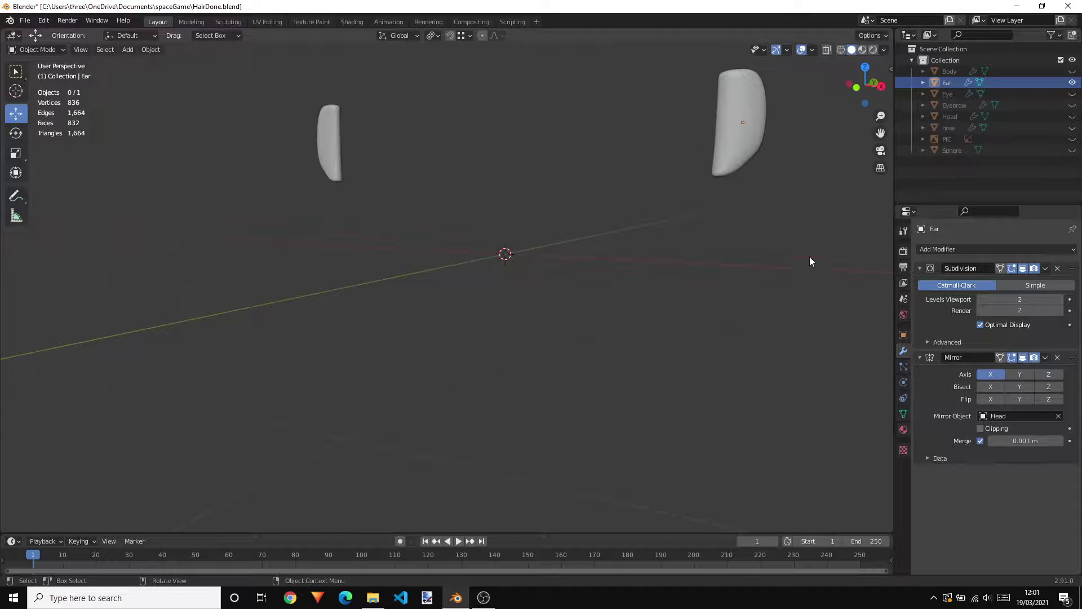
shift+middle_drag(809, 258, 715, 330)
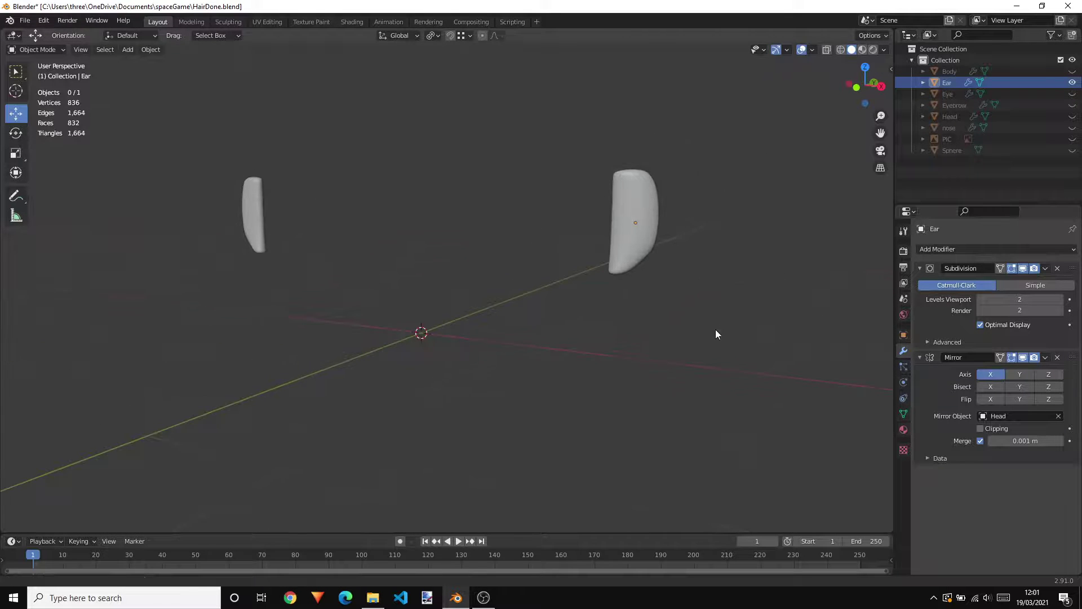
click(980, 299)
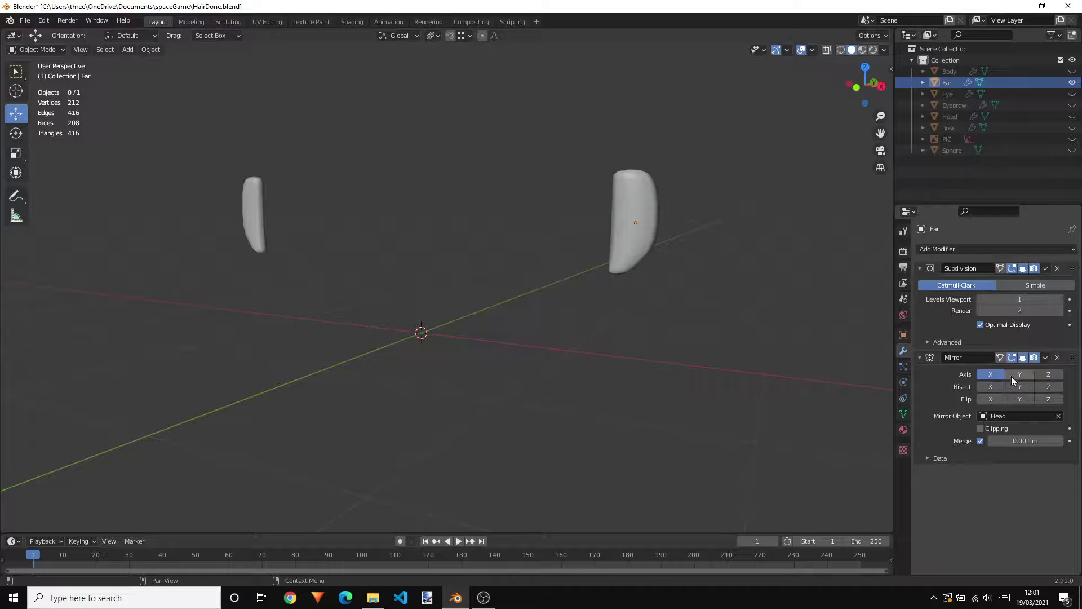
click(1045, 269)
click(1011, 279)
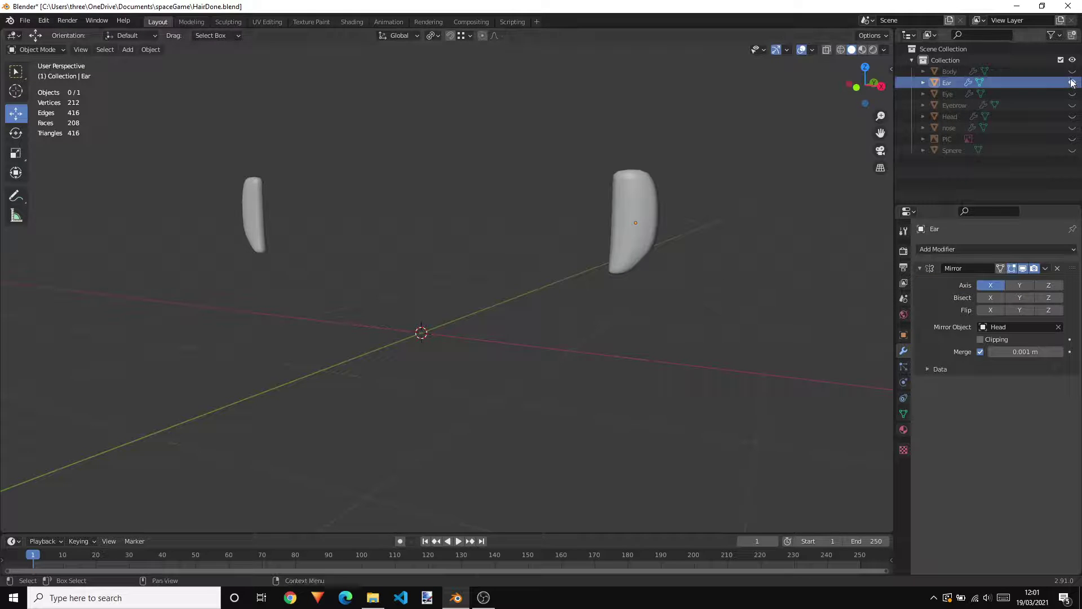
Unhide all objects, including the reference picture, and inspect the complete character and its mesh statistics from several angles.
drag(1072, 72, 1073, 151)
middle_drag(710, 248, 619, 347)
scroll(664, 293, down, 4)
middle_drag(671, 310, 660, 333)
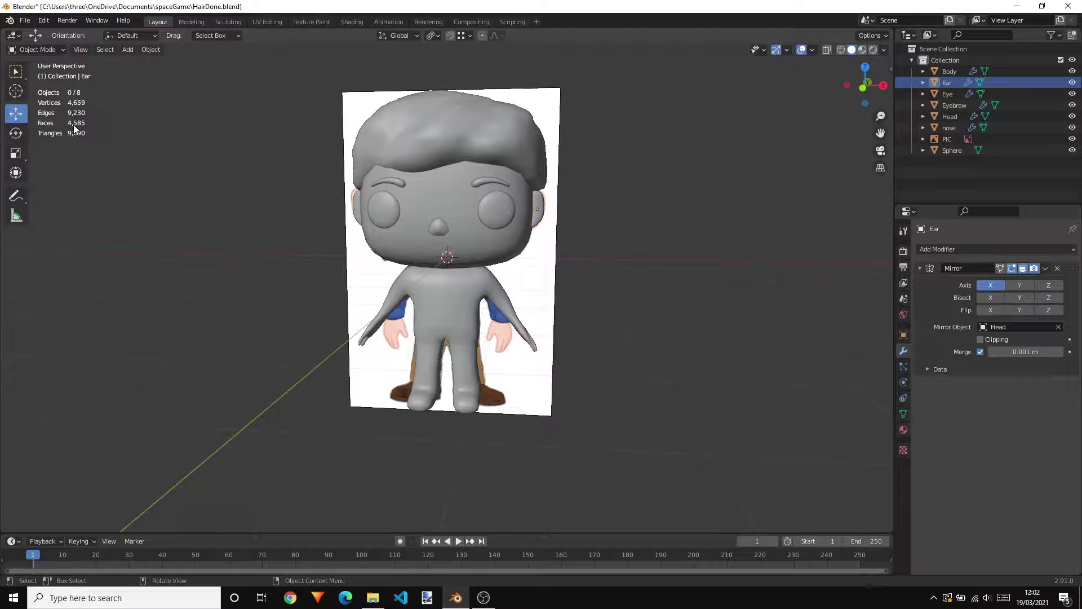
middle_drag(566, 368, 609, 365)
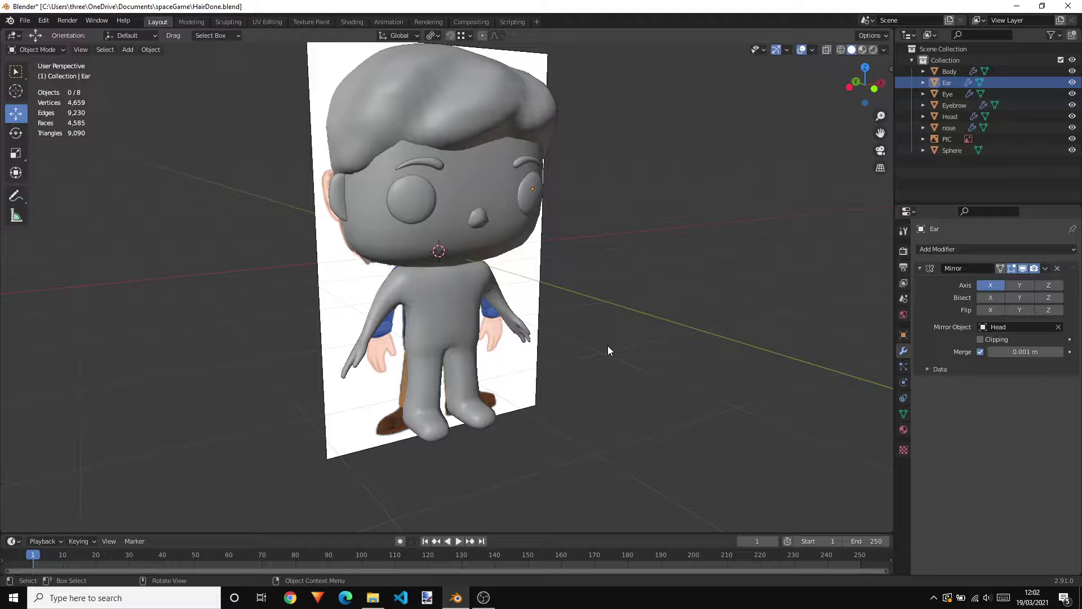
middle_drag(608, 346, 587, 263)
scroll(644, 252, up, 1)
scroll(644, 252, up, 1)
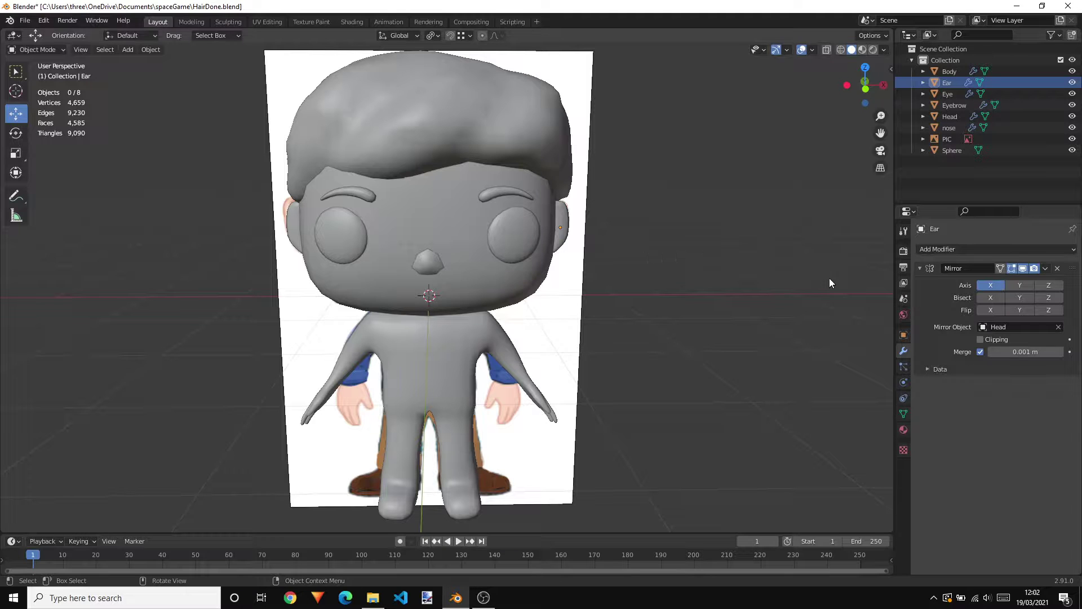
Save the file as a new copy named OptimizedVersion.blend in the spaceGame folder.
click(24, 22)
click(60, 108)
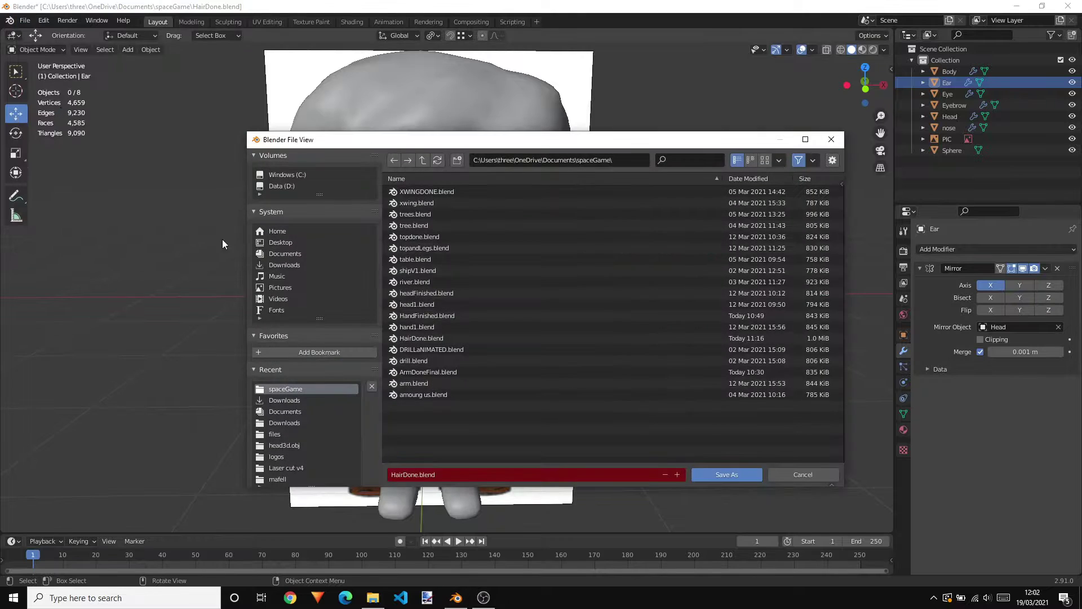
click(446, 474)
text(mOD)
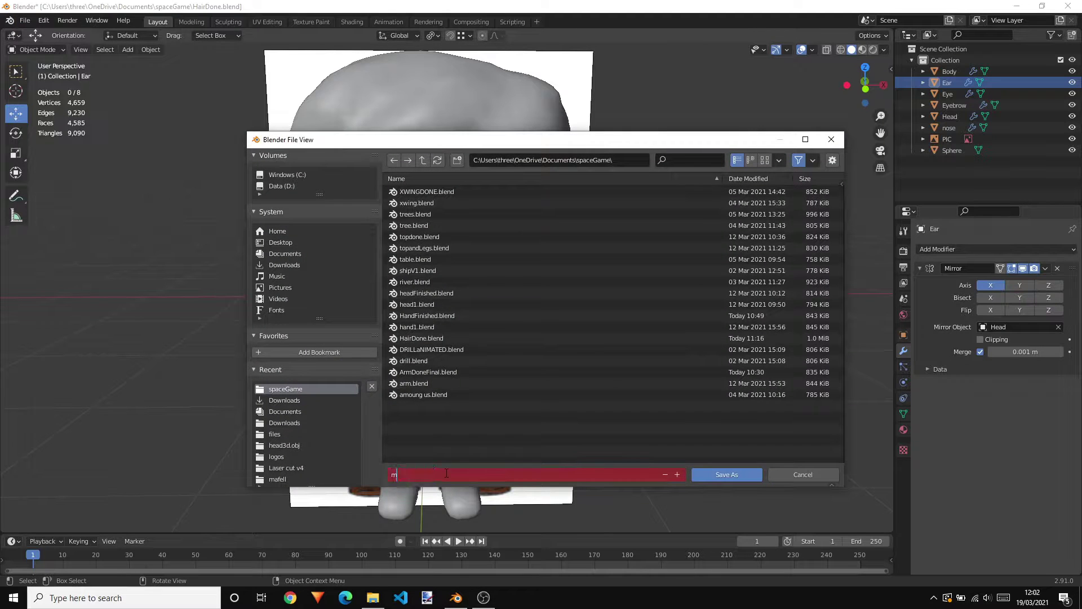
key(BackSpace)
key(BackSpace)
key(BackSpace)
text(IoP)
key(BackSpace)
key(BackSpace)
text(OptimizedVersion)
key(Return)
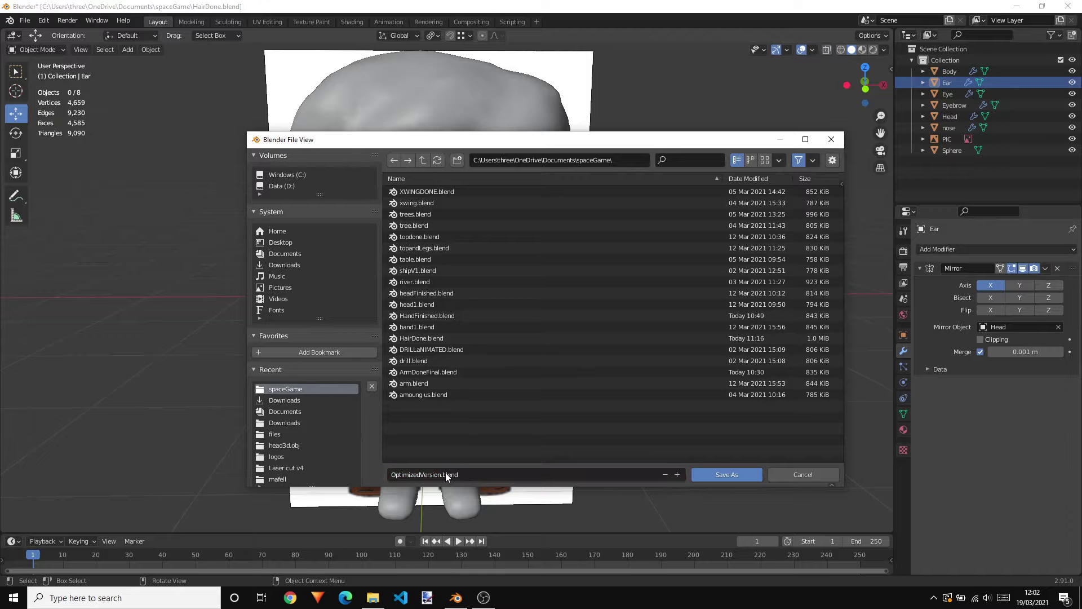
click(724, 475)
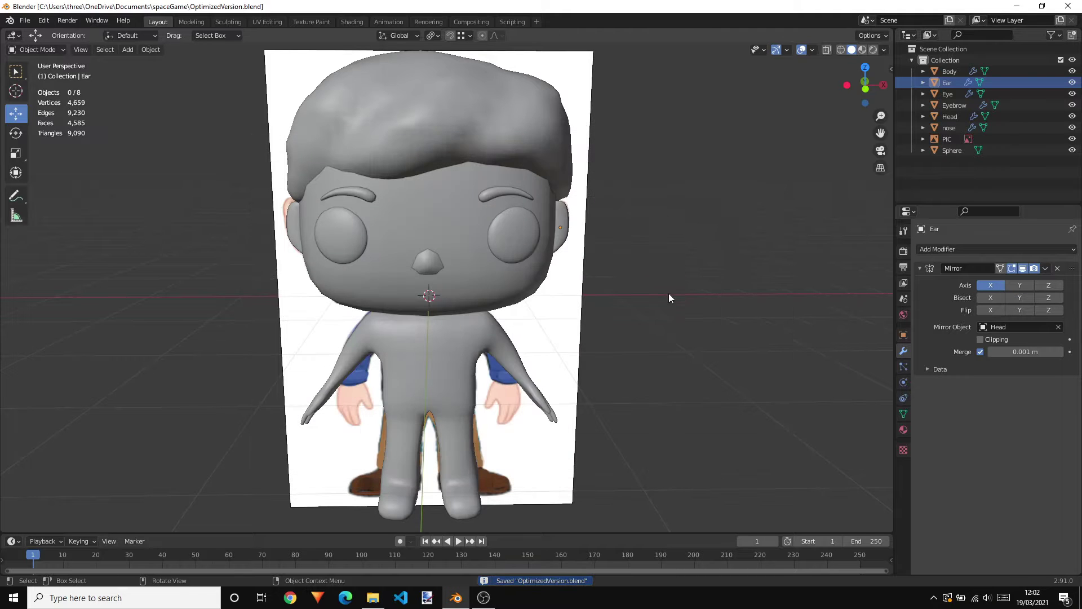
middle_drag(668, 298, 575, 263)
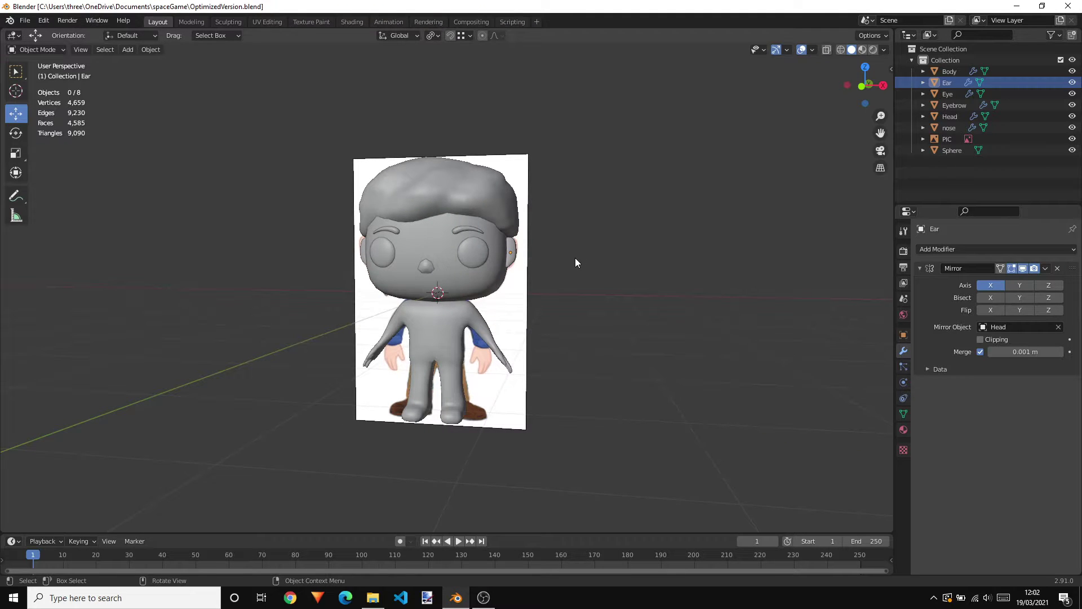